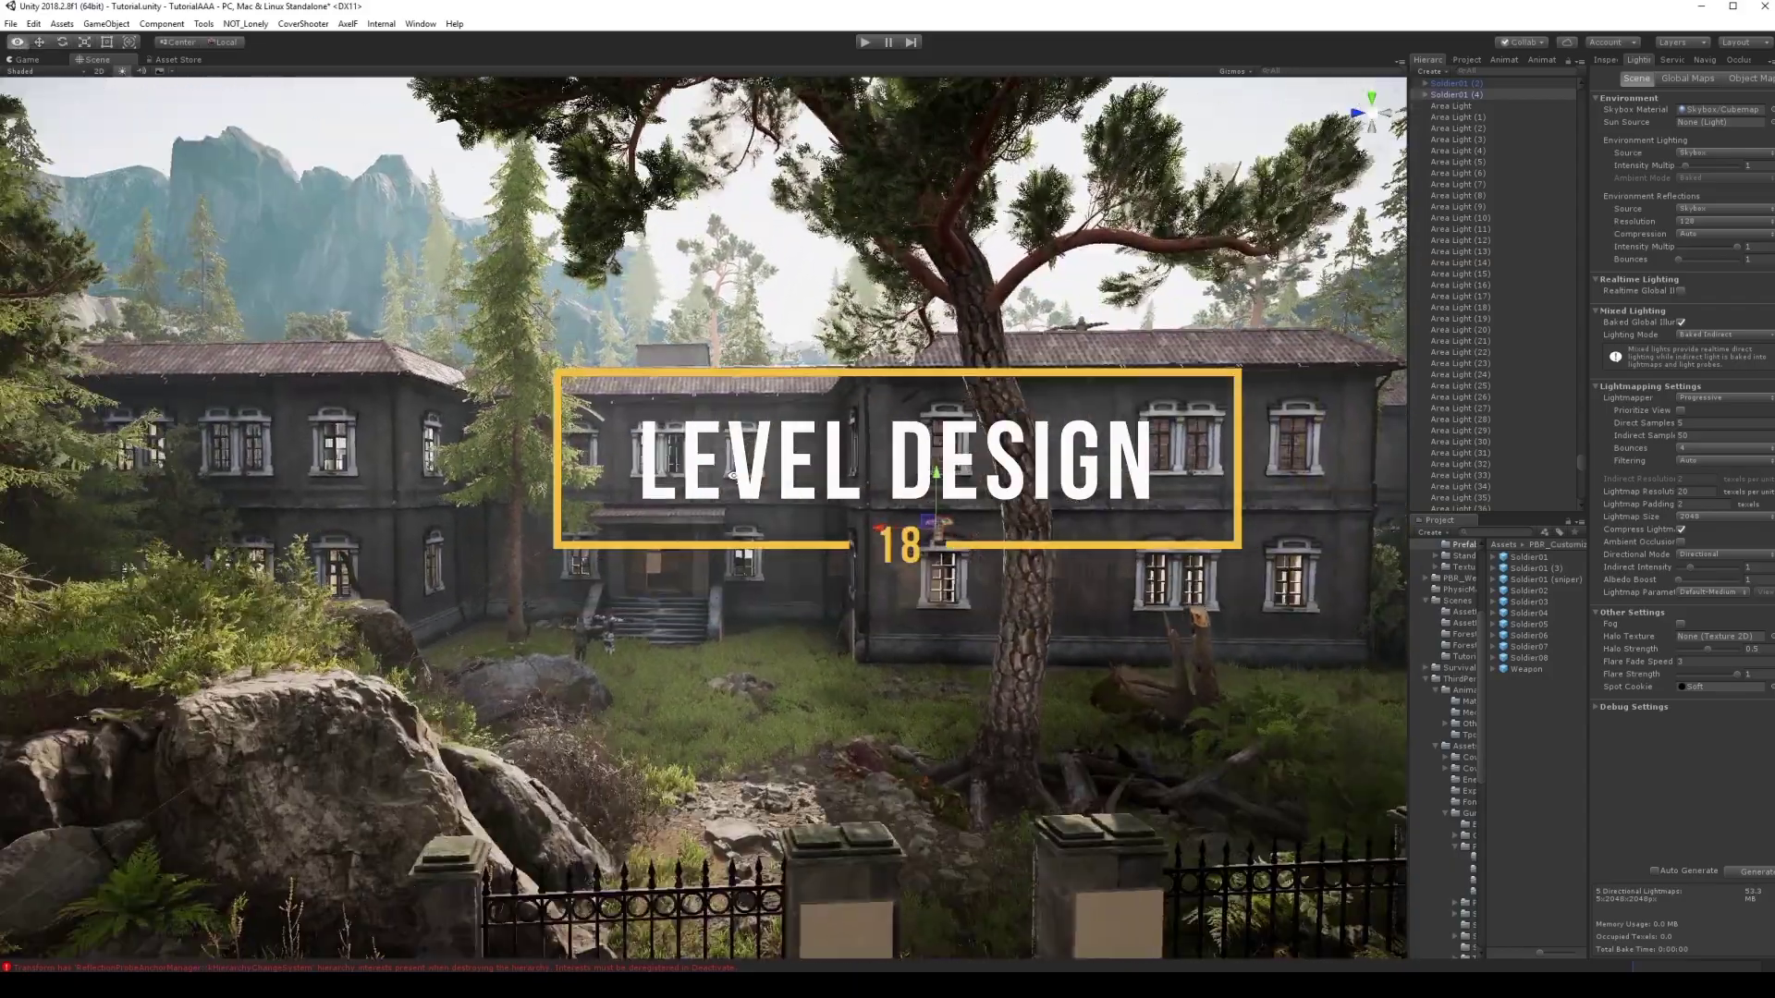
Fly around the school entrance, side wall and courtyard steps to inspect them.
mouse_move(731, 476)
right_down()
mouse_move(711, 612)
mouse_move(673, 679)
right_up()
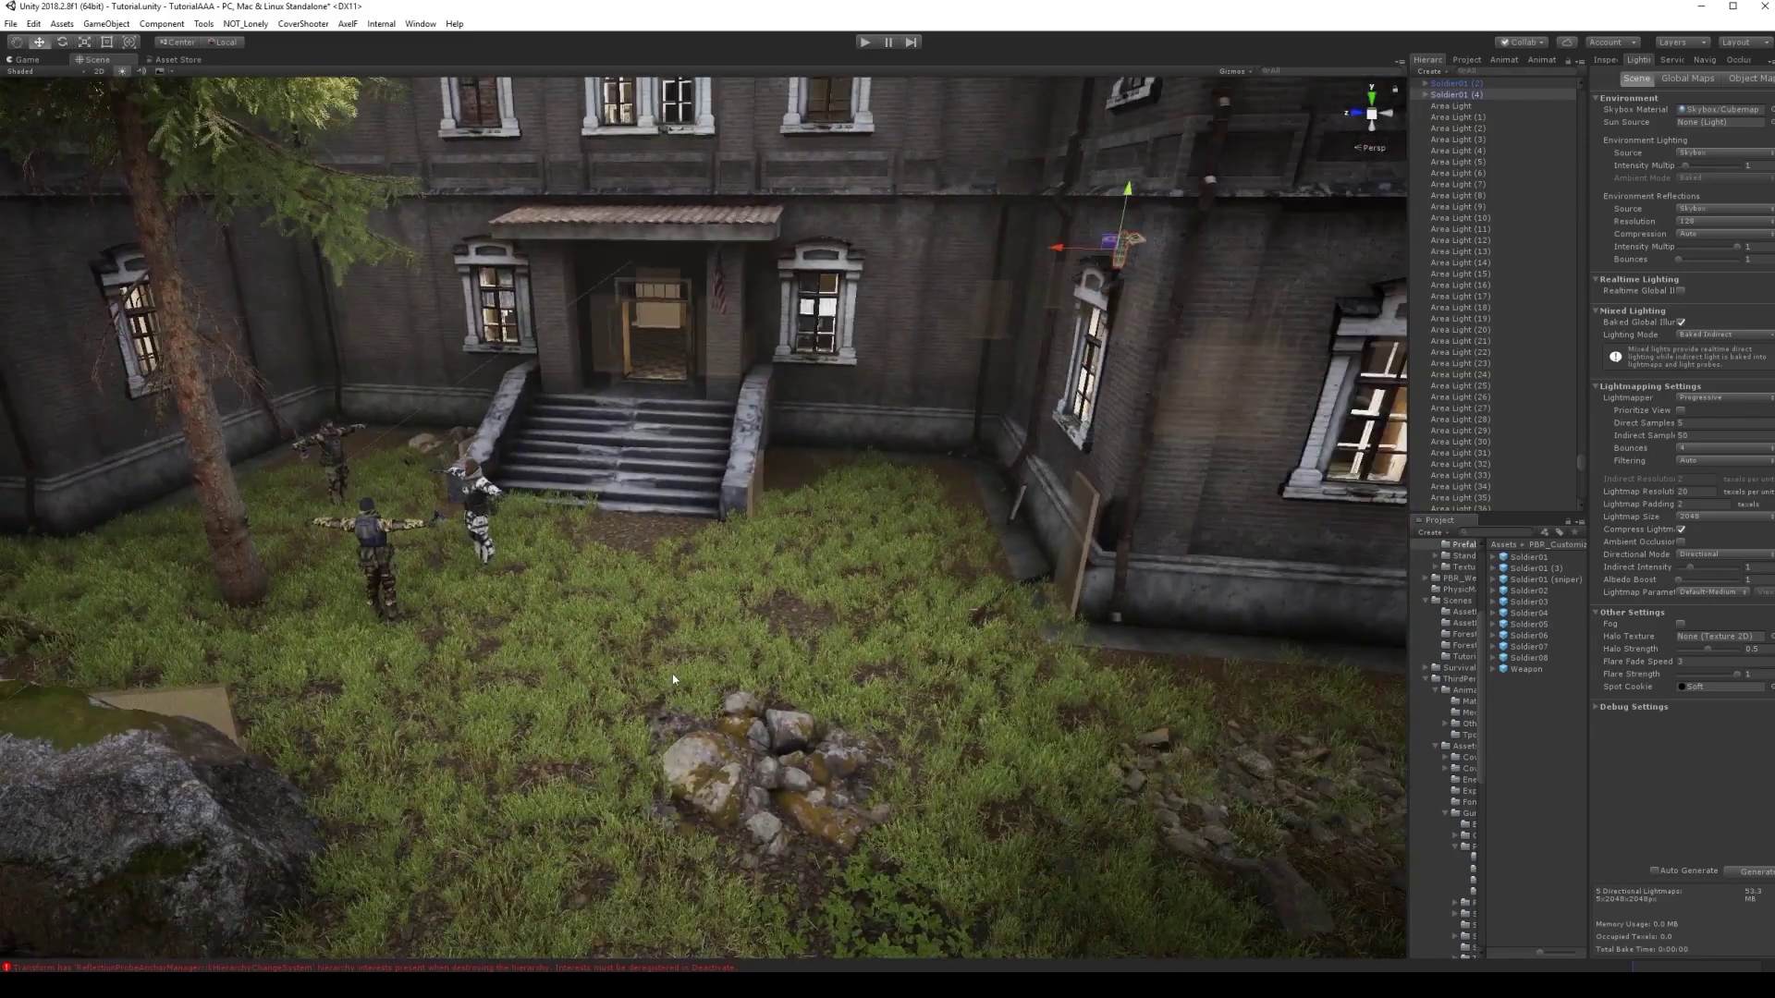
right_drag(523, 496, 734, 436)
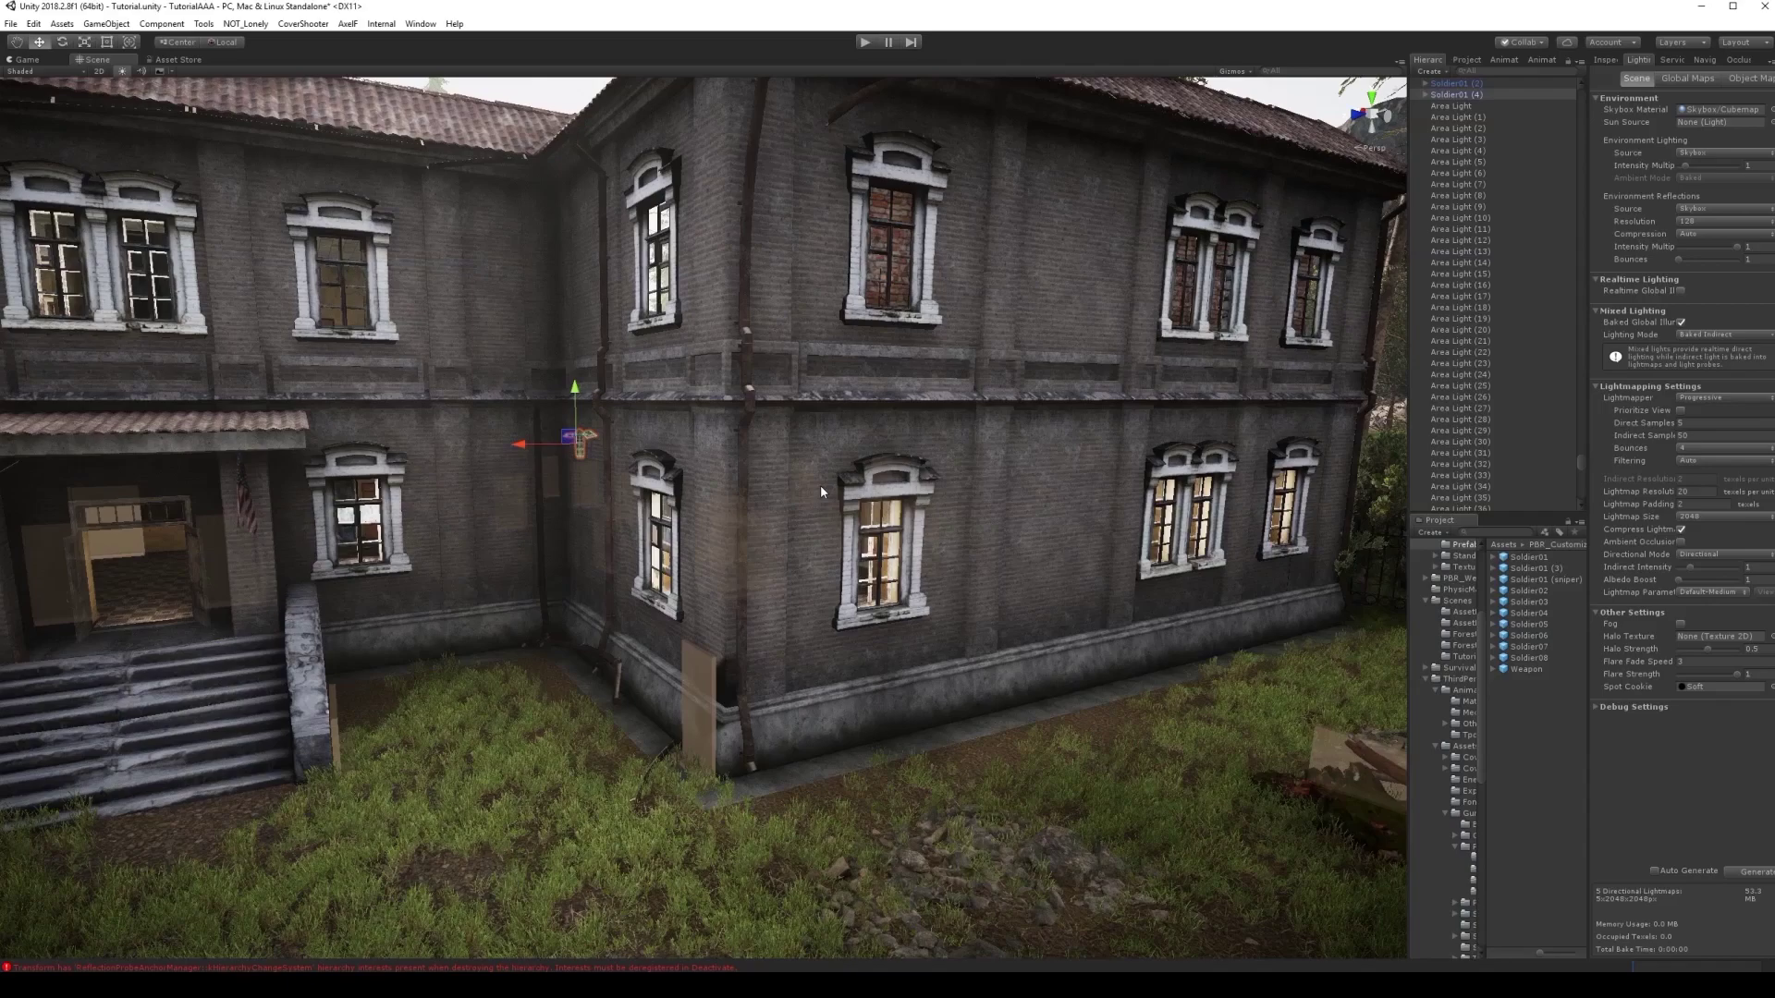
right_drag(821, 490, 608, 546)
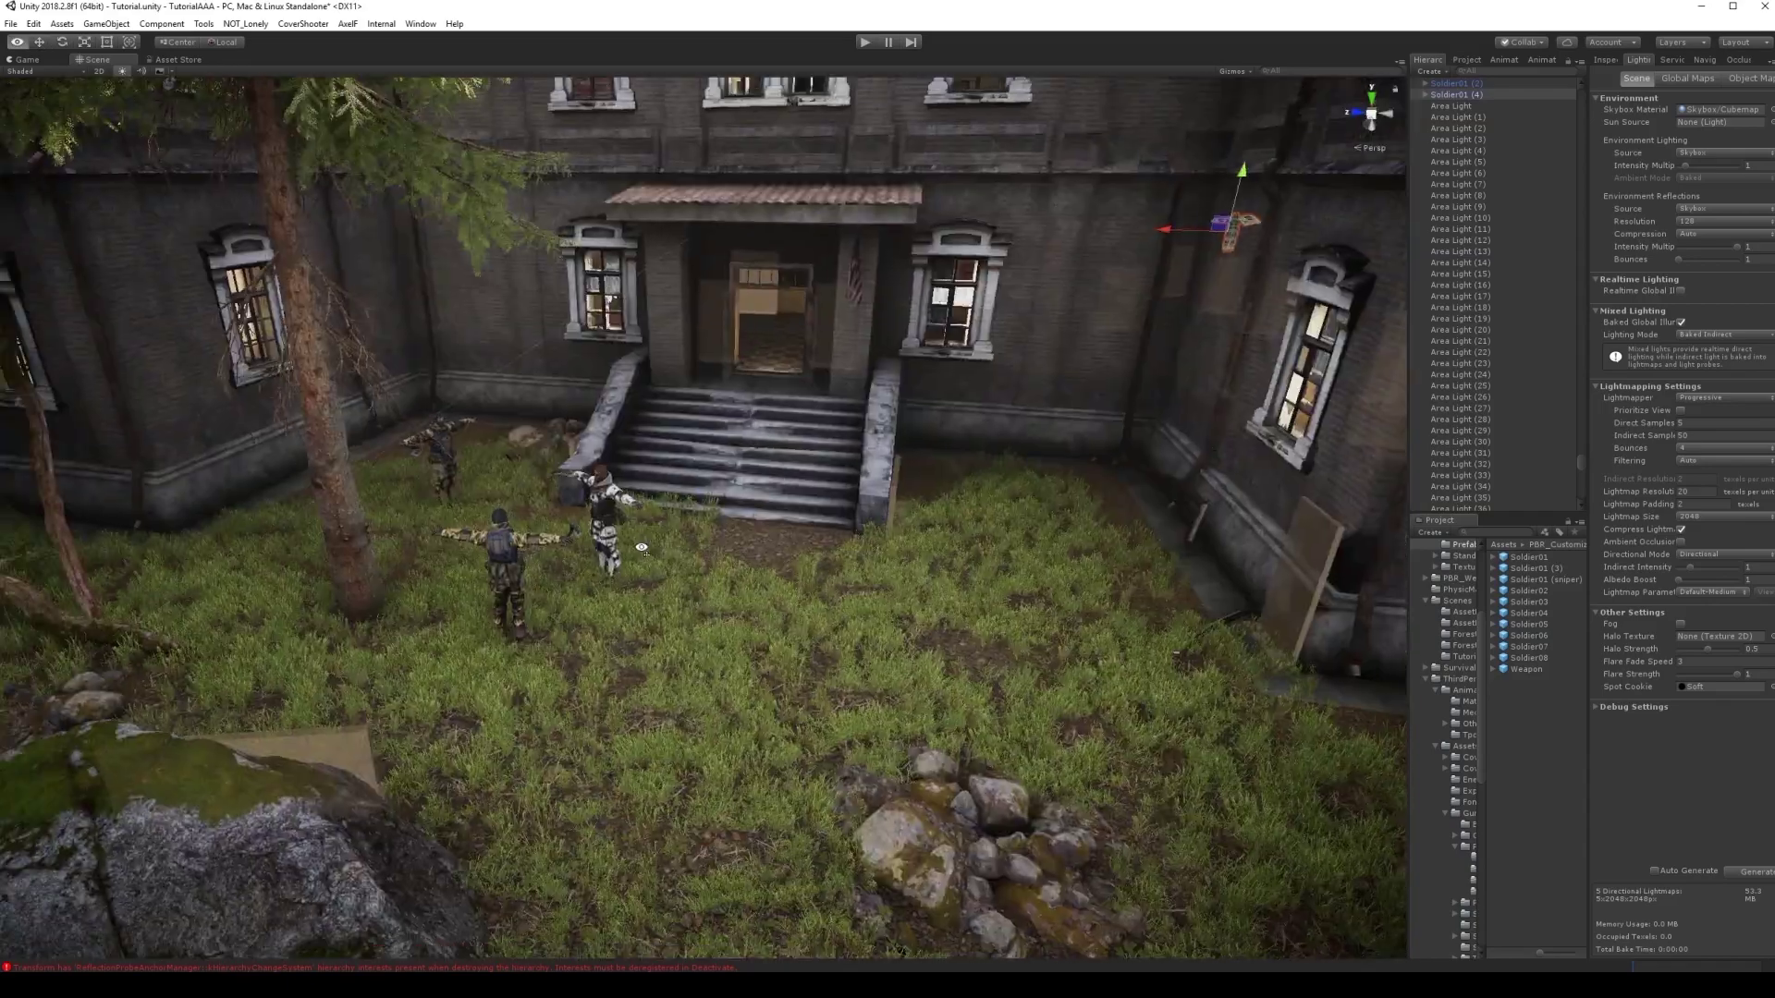
right_drag(686, 626, 962, 545)
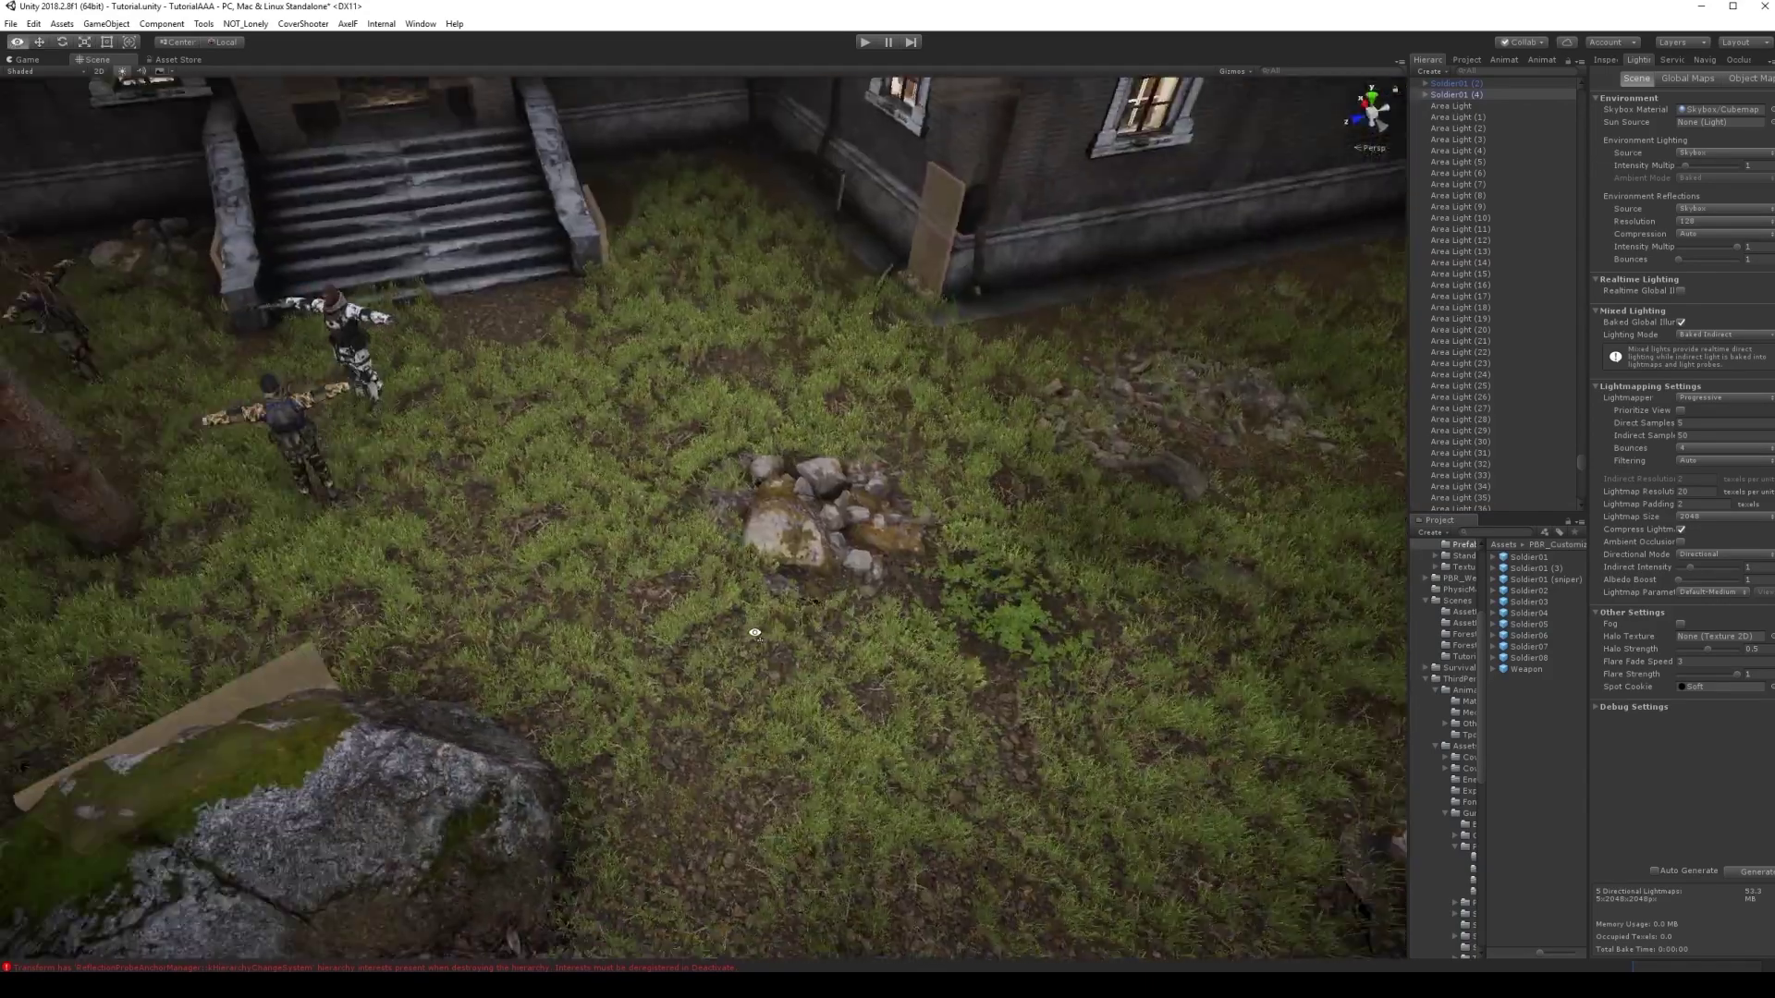
right_drag(879, 642, 712, 480)
Select several courtyard grass clumps, then rise to a high view over the building.
click(713, 480)
right_drag(1041, 509, 820, 612)
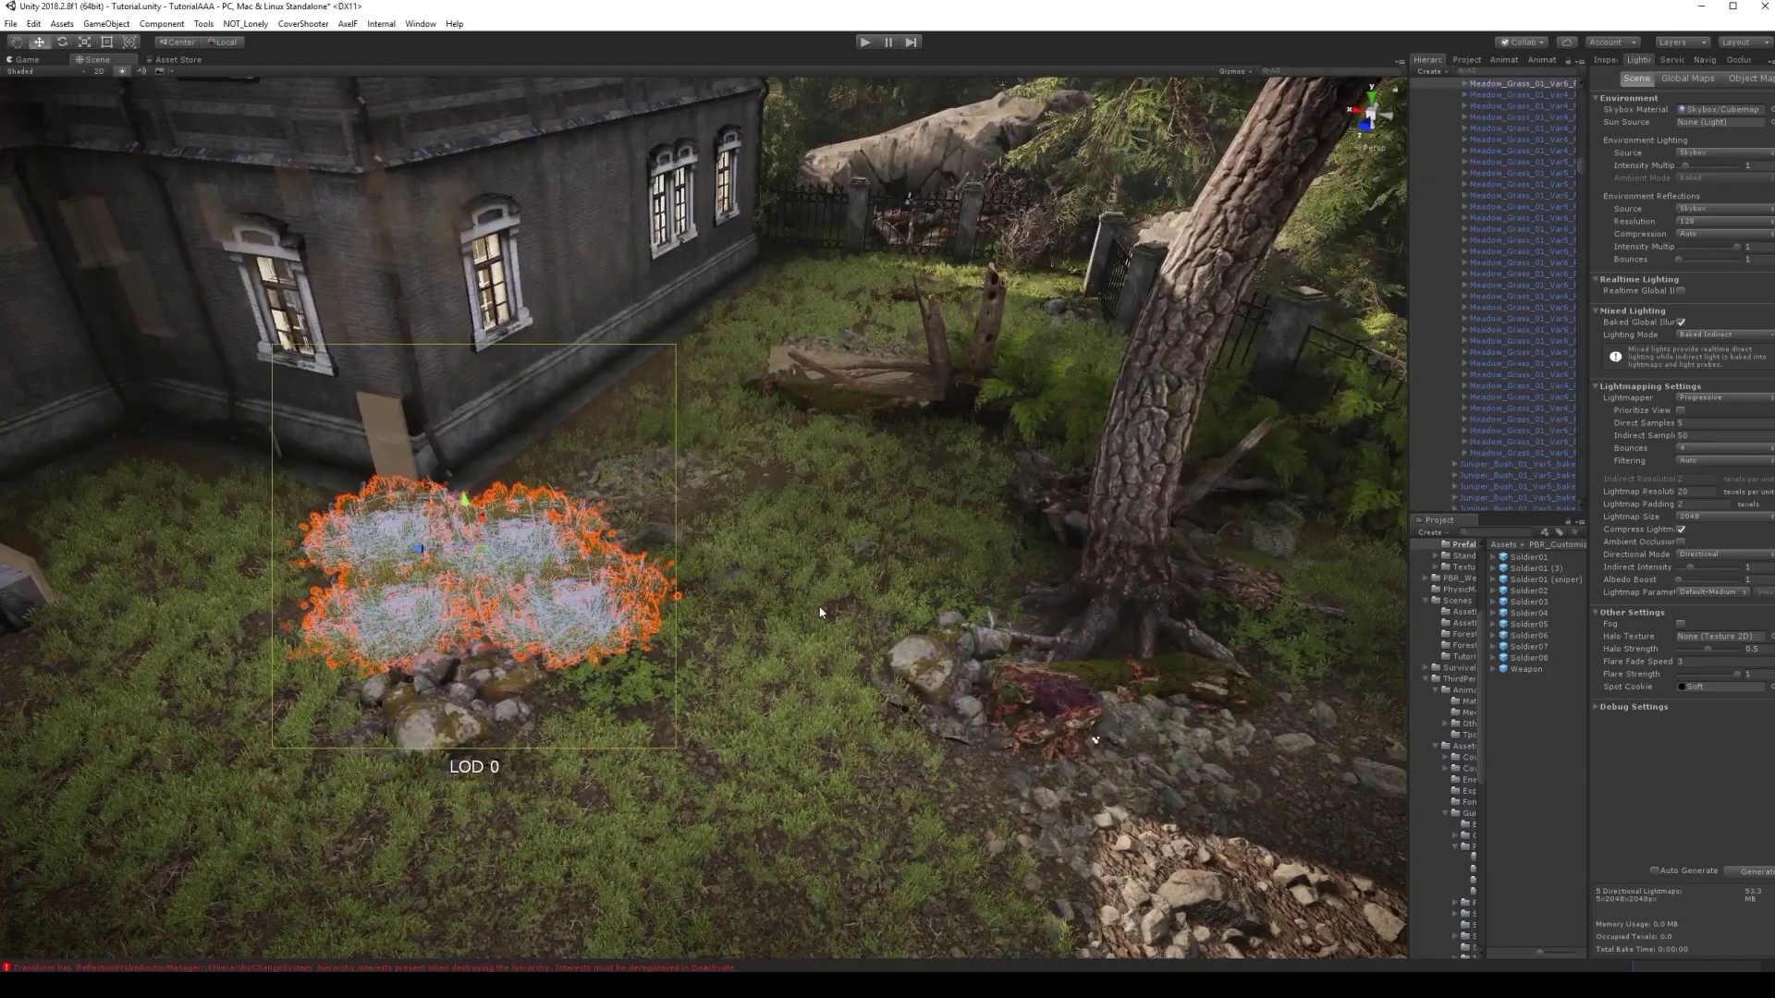
click(820, 612)
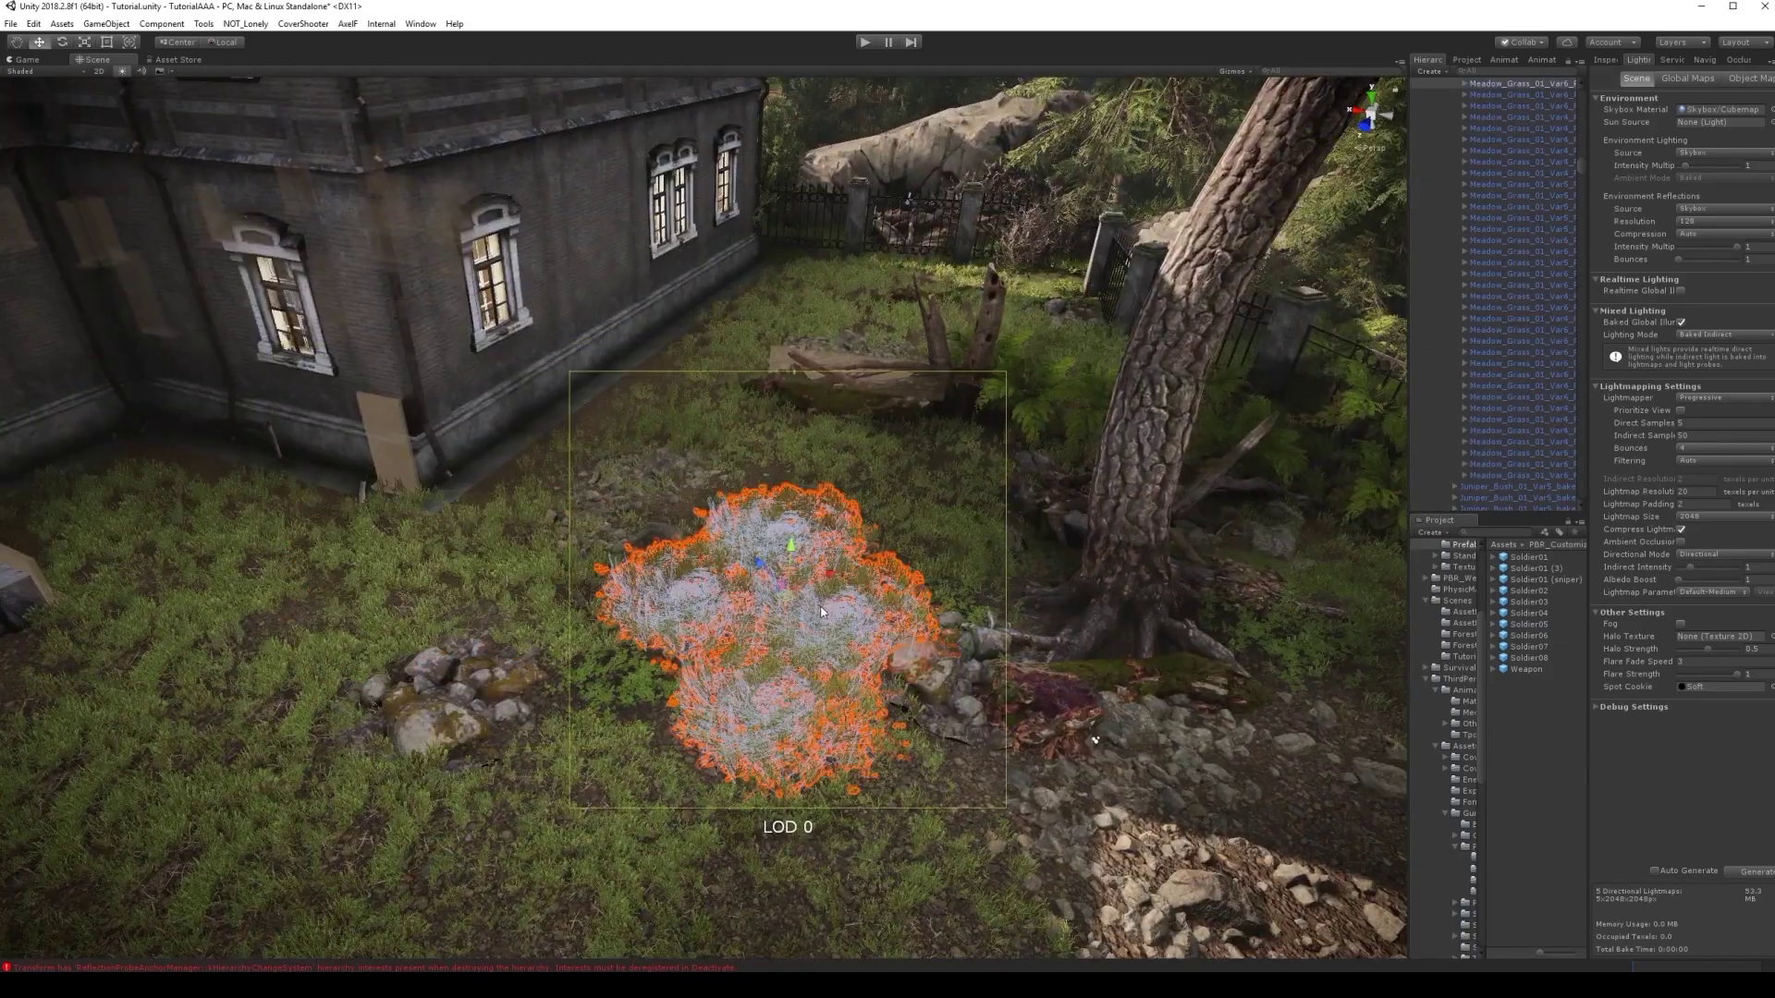
click(838, 453)
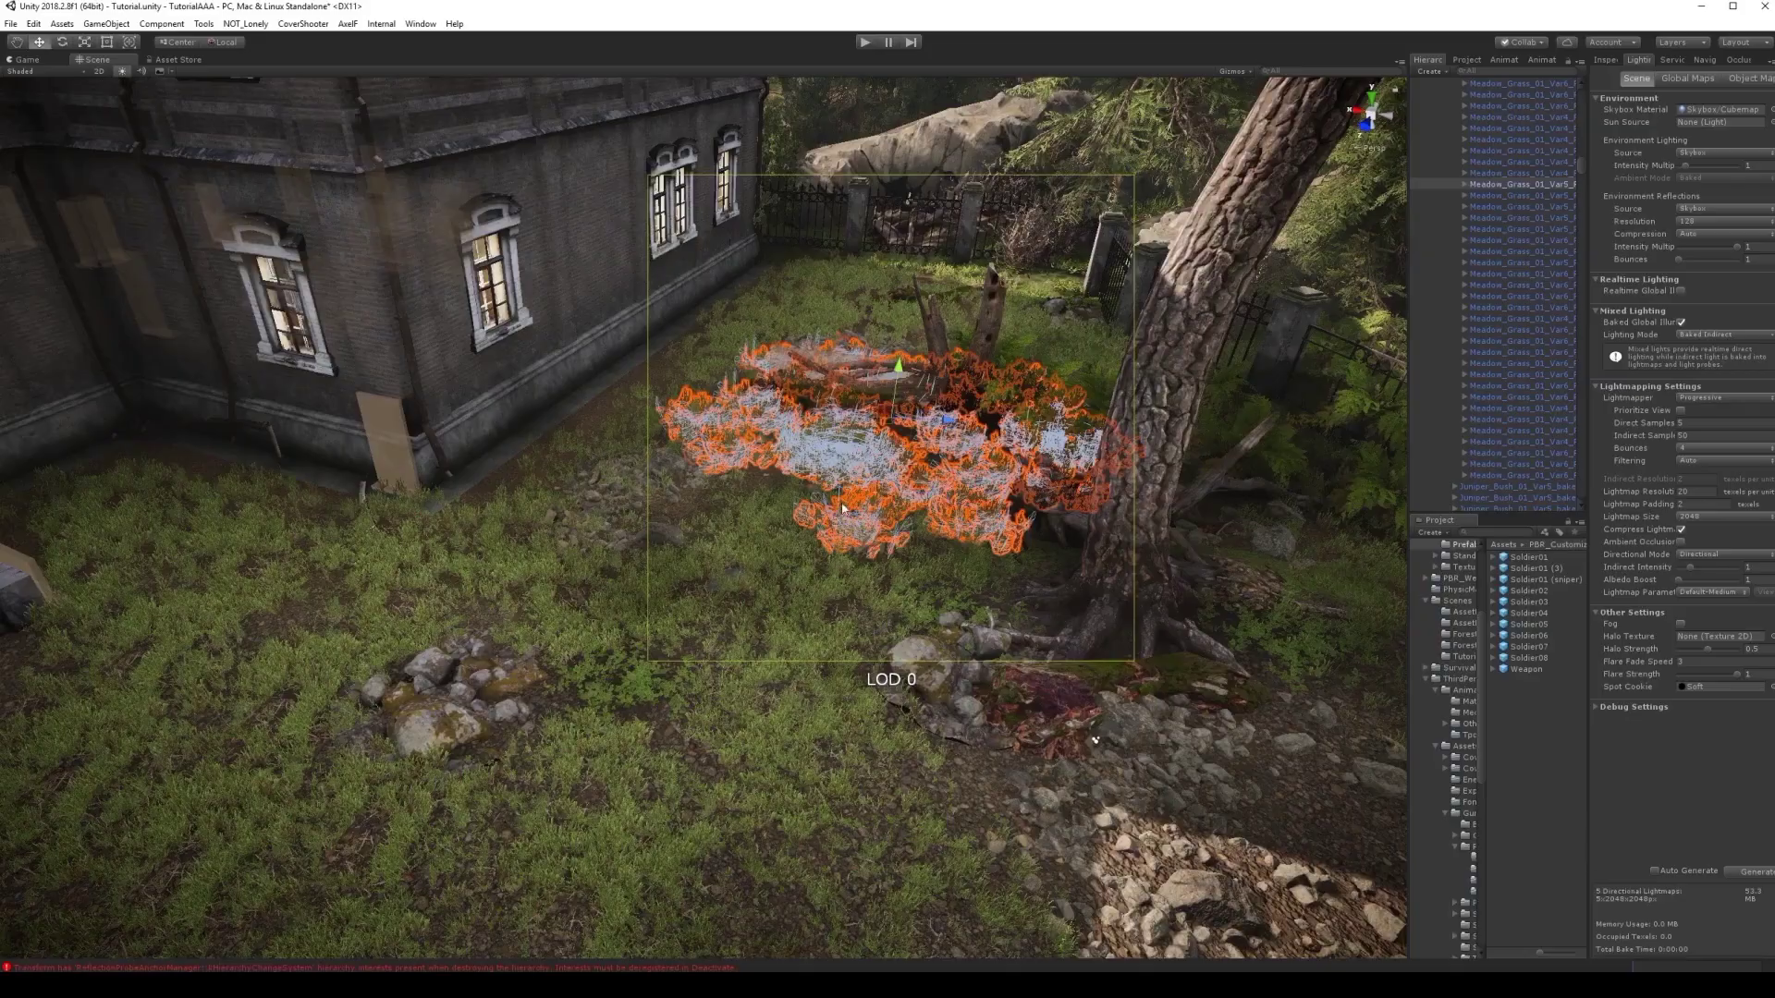
right_drag(884, 279, 860, 305)
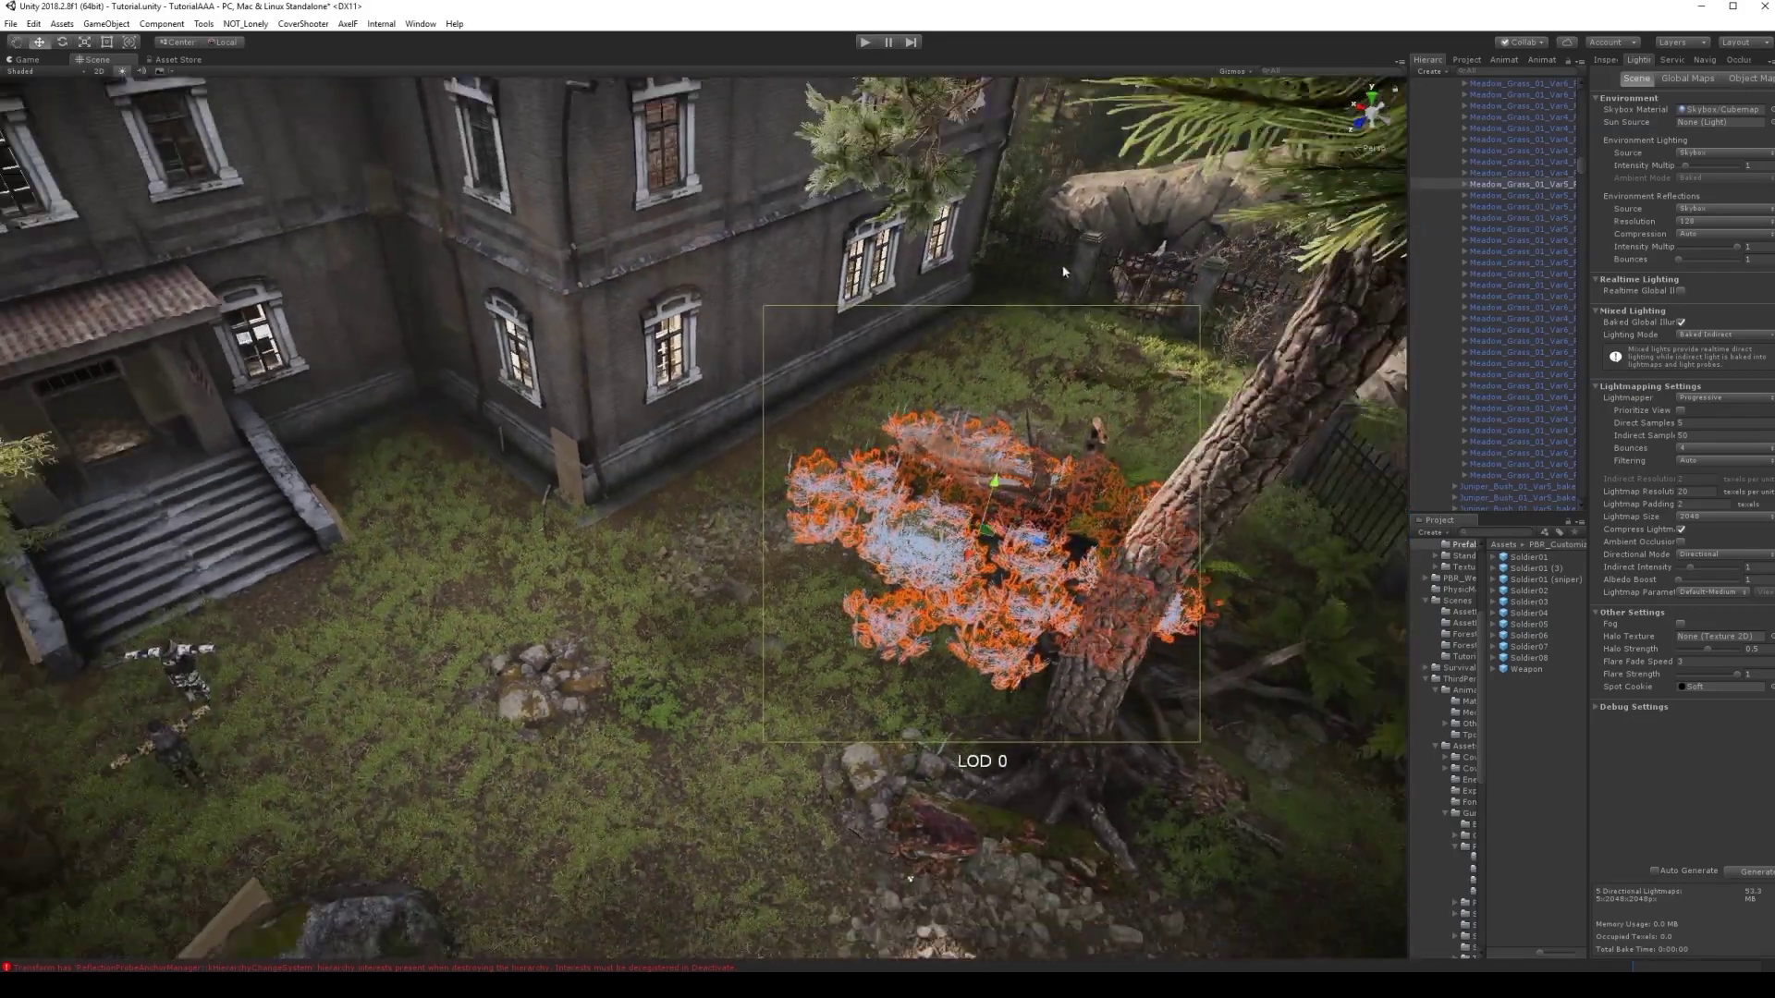
mouse_move(1063, 271)
right_down()
mouse_move(859, 401)
mouse_move(1330, 427)
right_up()
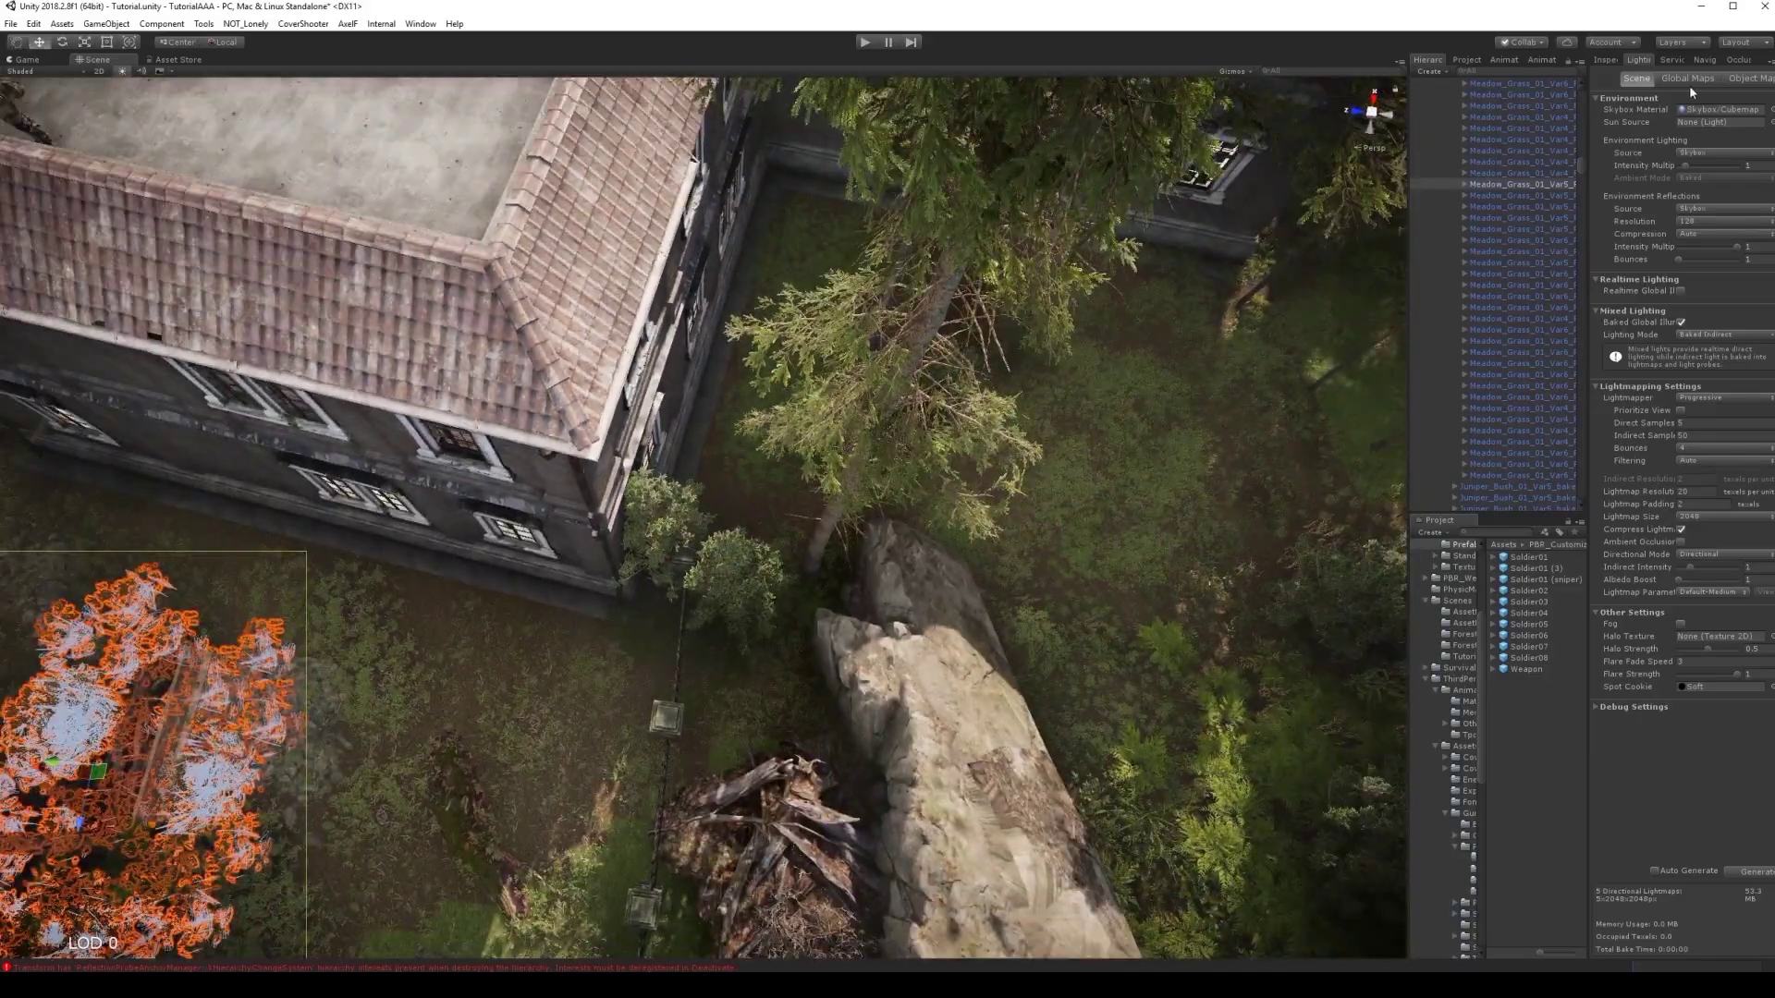
Display the baked NavMesh, then select Terrain_ForestSample and show its components in the Inspector.
click(1706, 61)
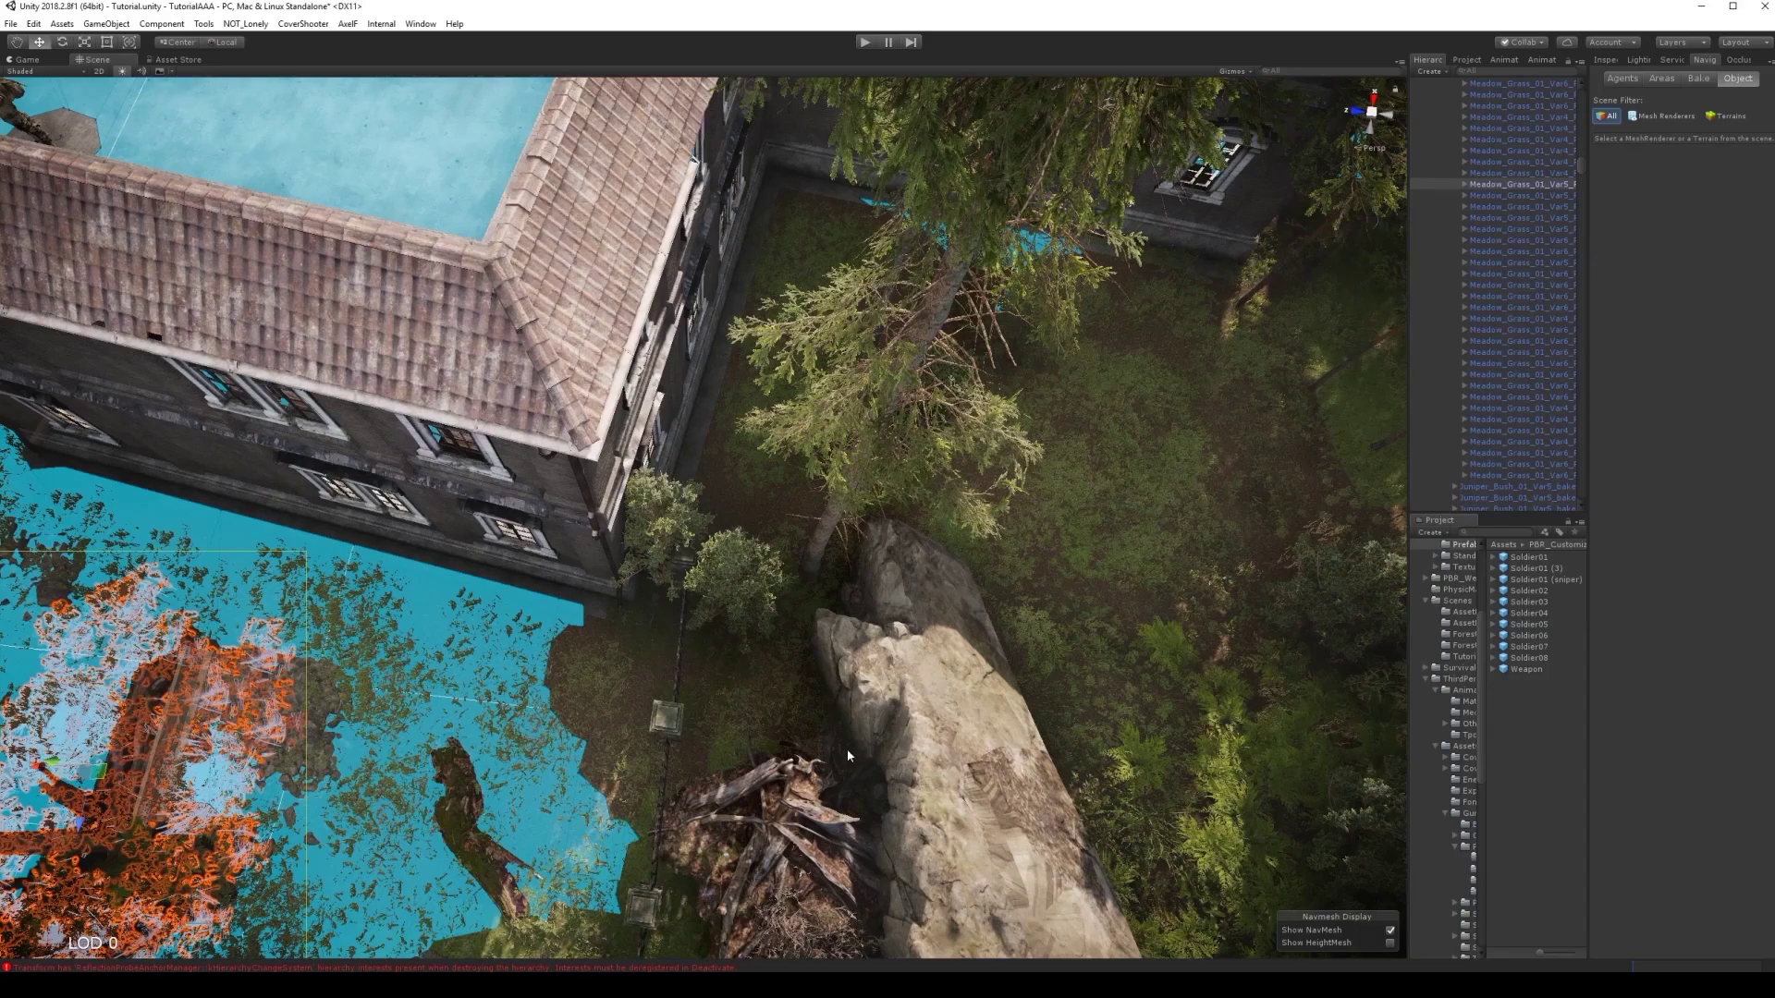
click(1190, 523)
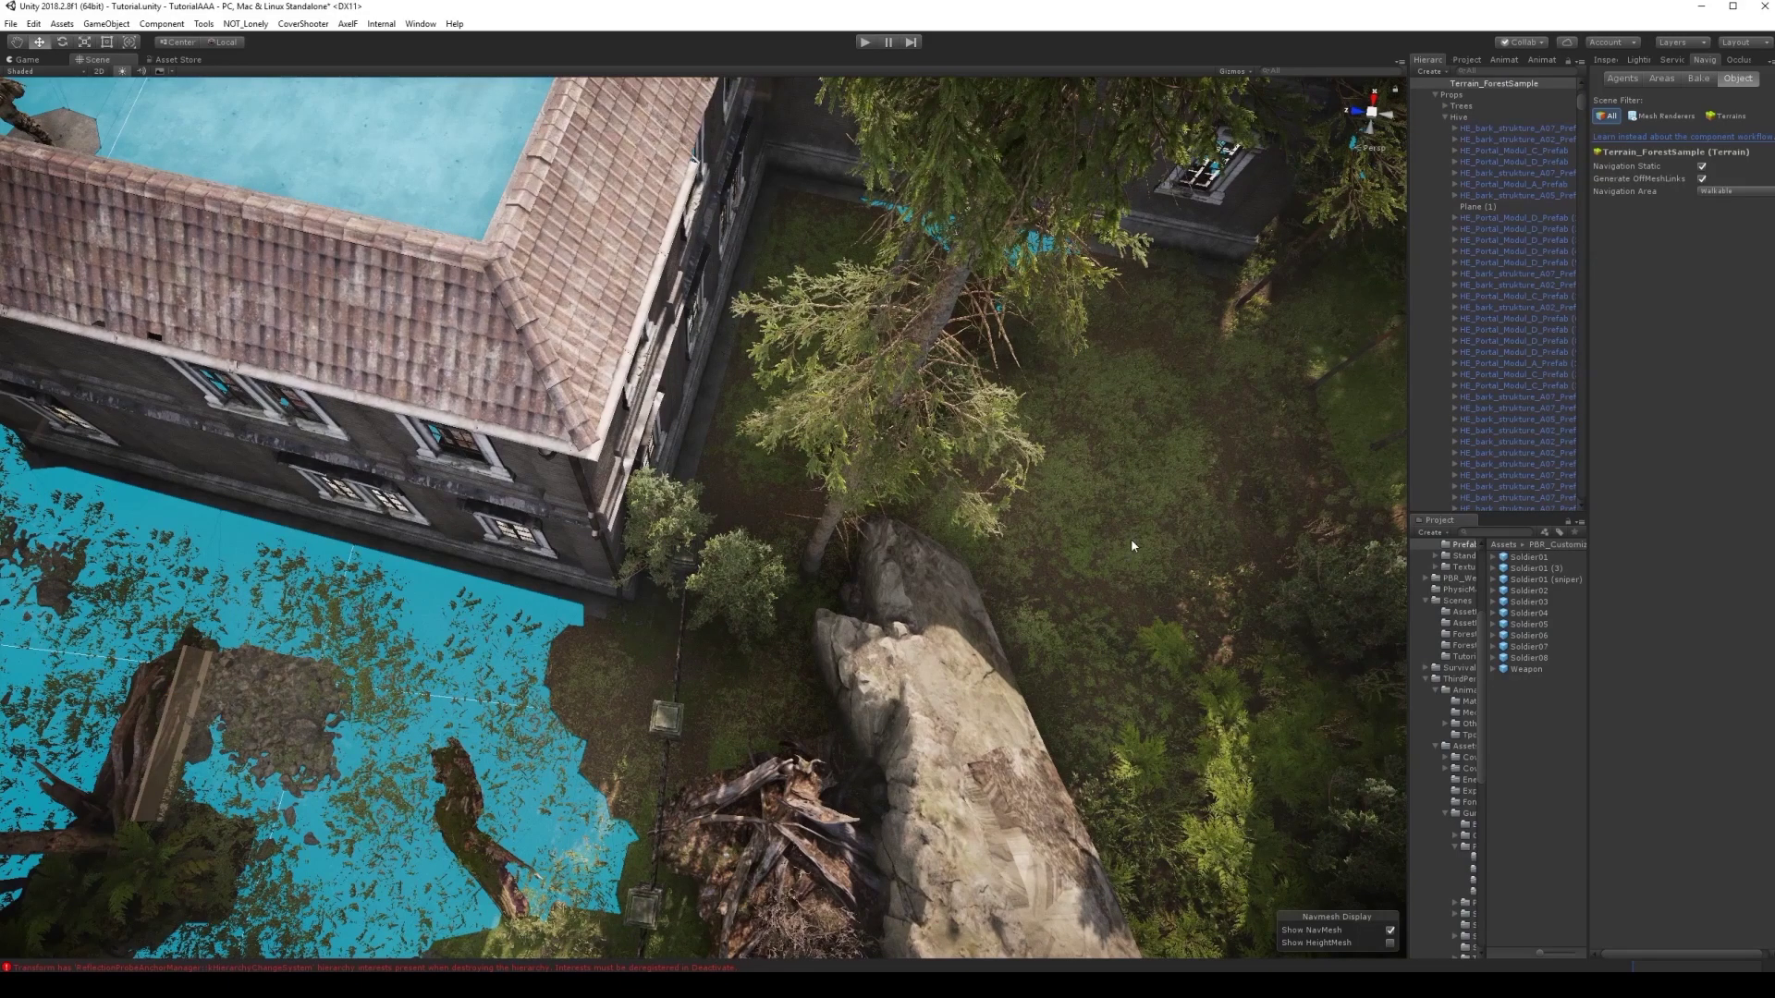
middle_drag(1132, 541, 941, 532)
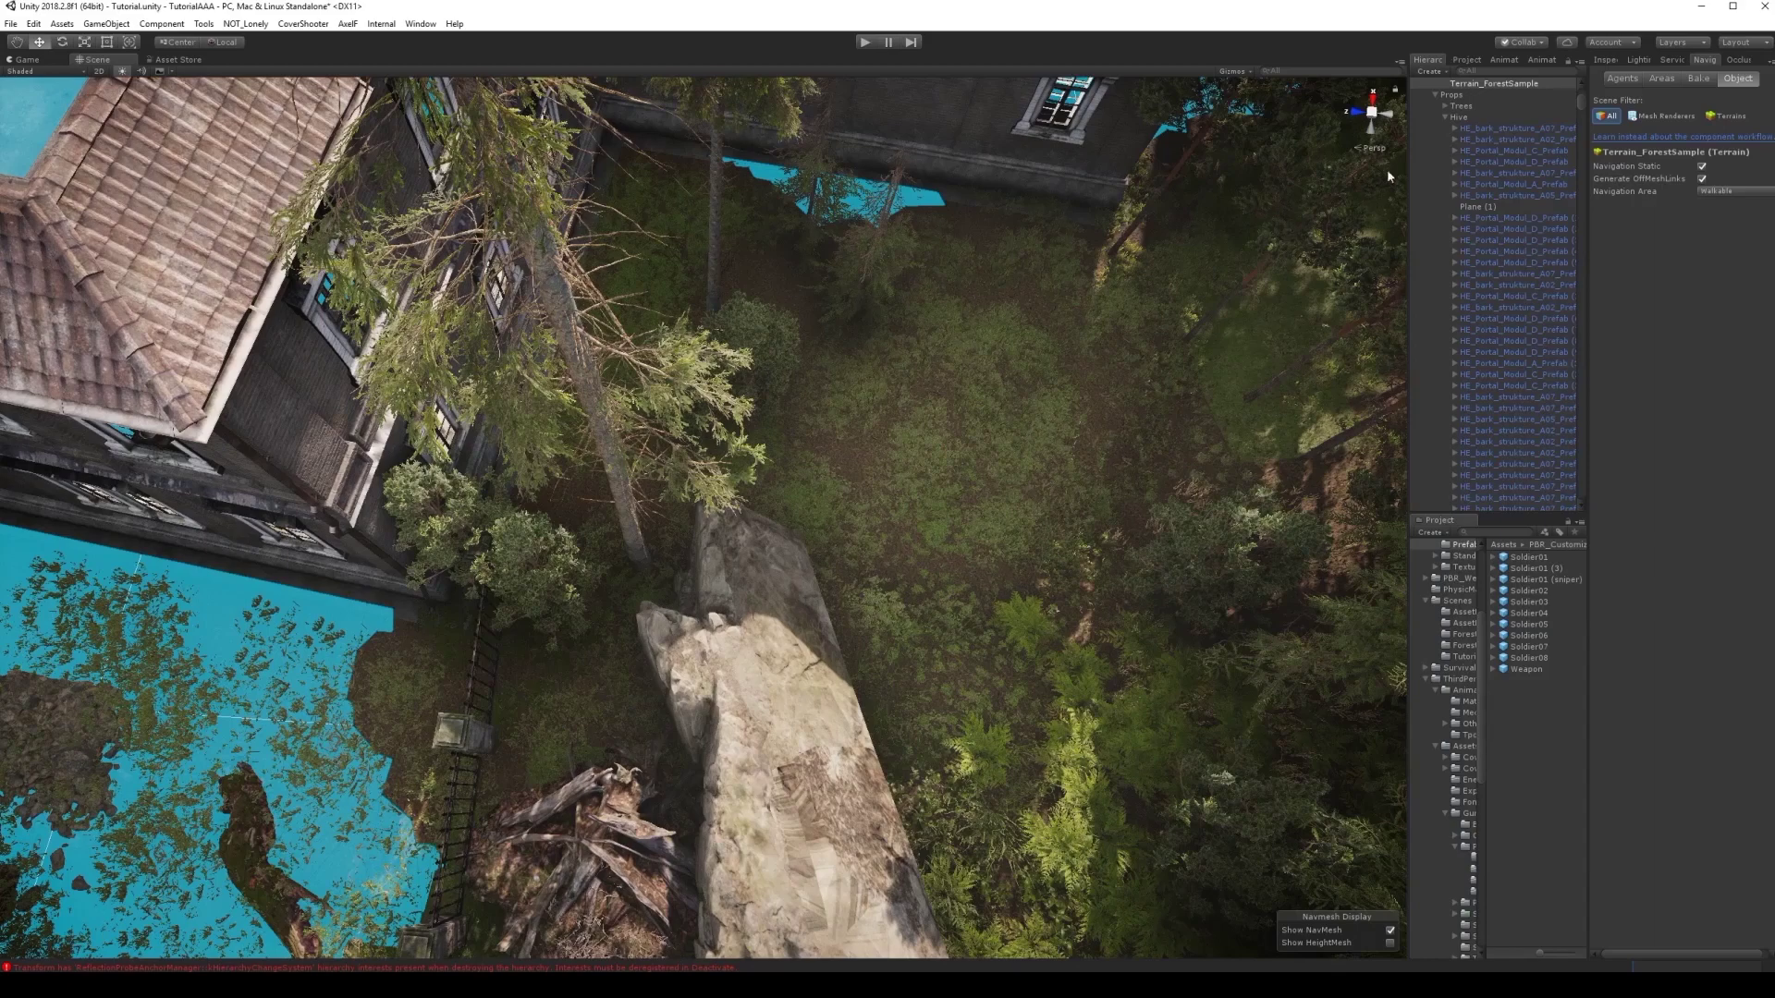
click(1610, 60)
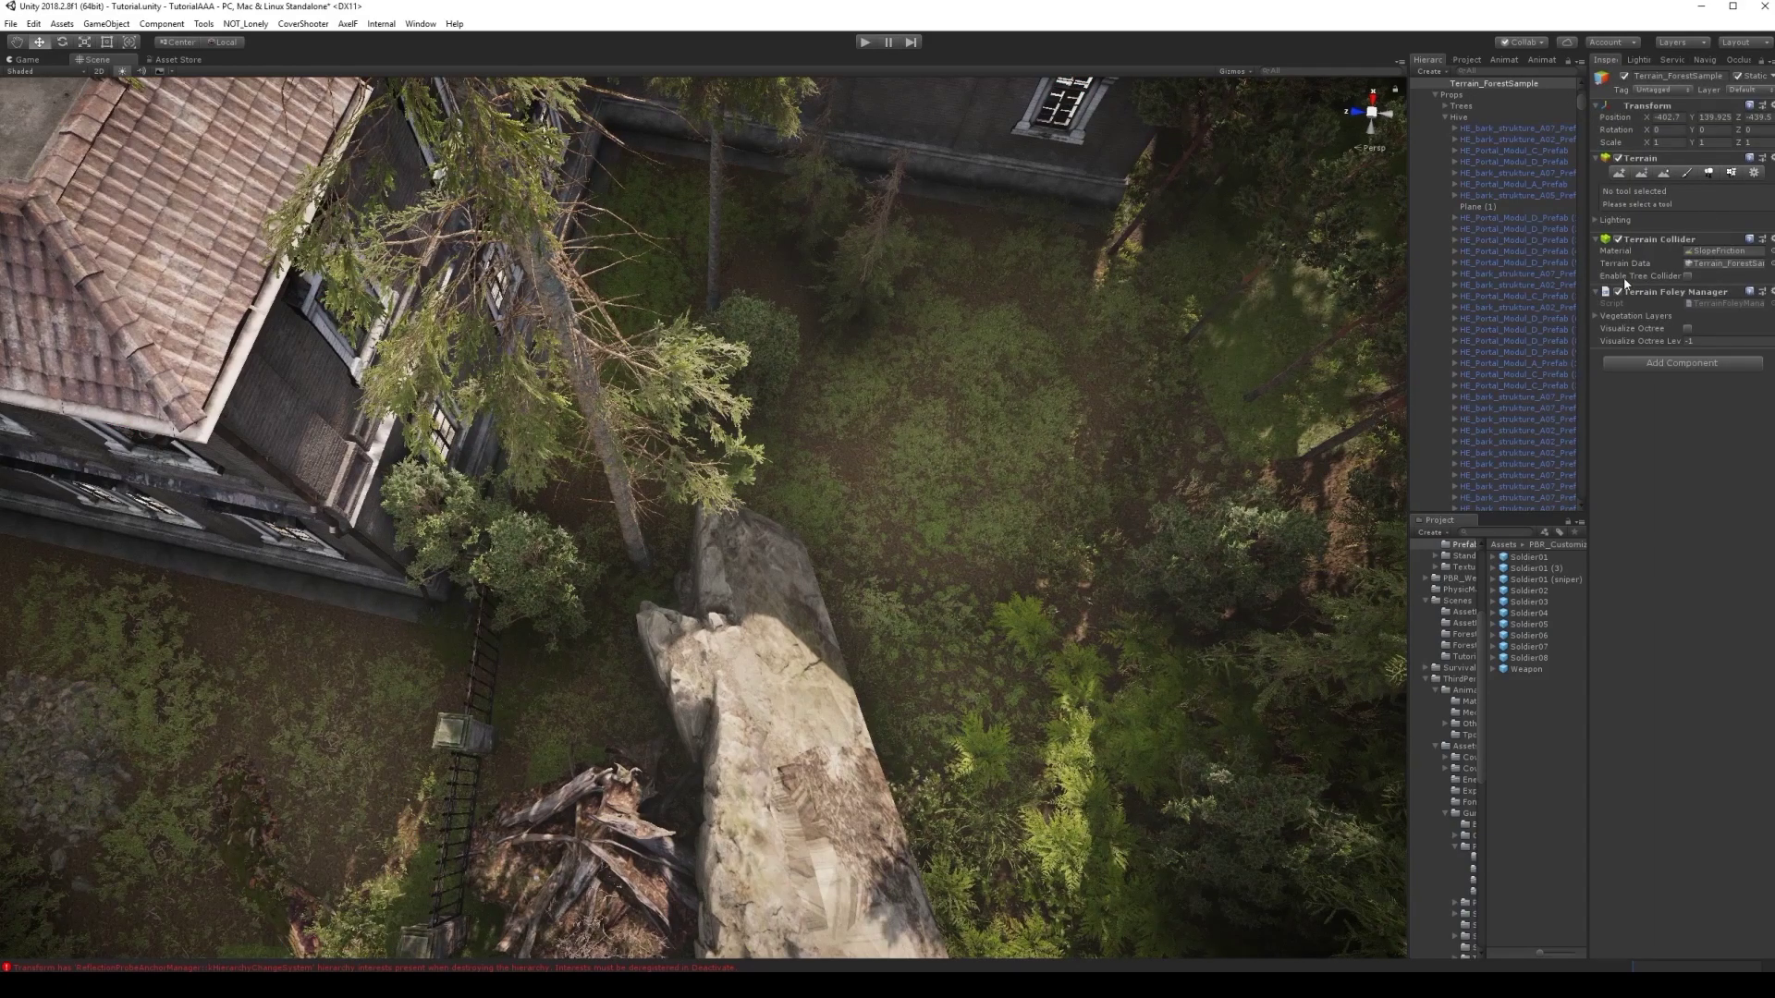
Put Terrain_ForestSample into Paint Trees mode and scroll through its tree prototypes.
click(1711, 172)
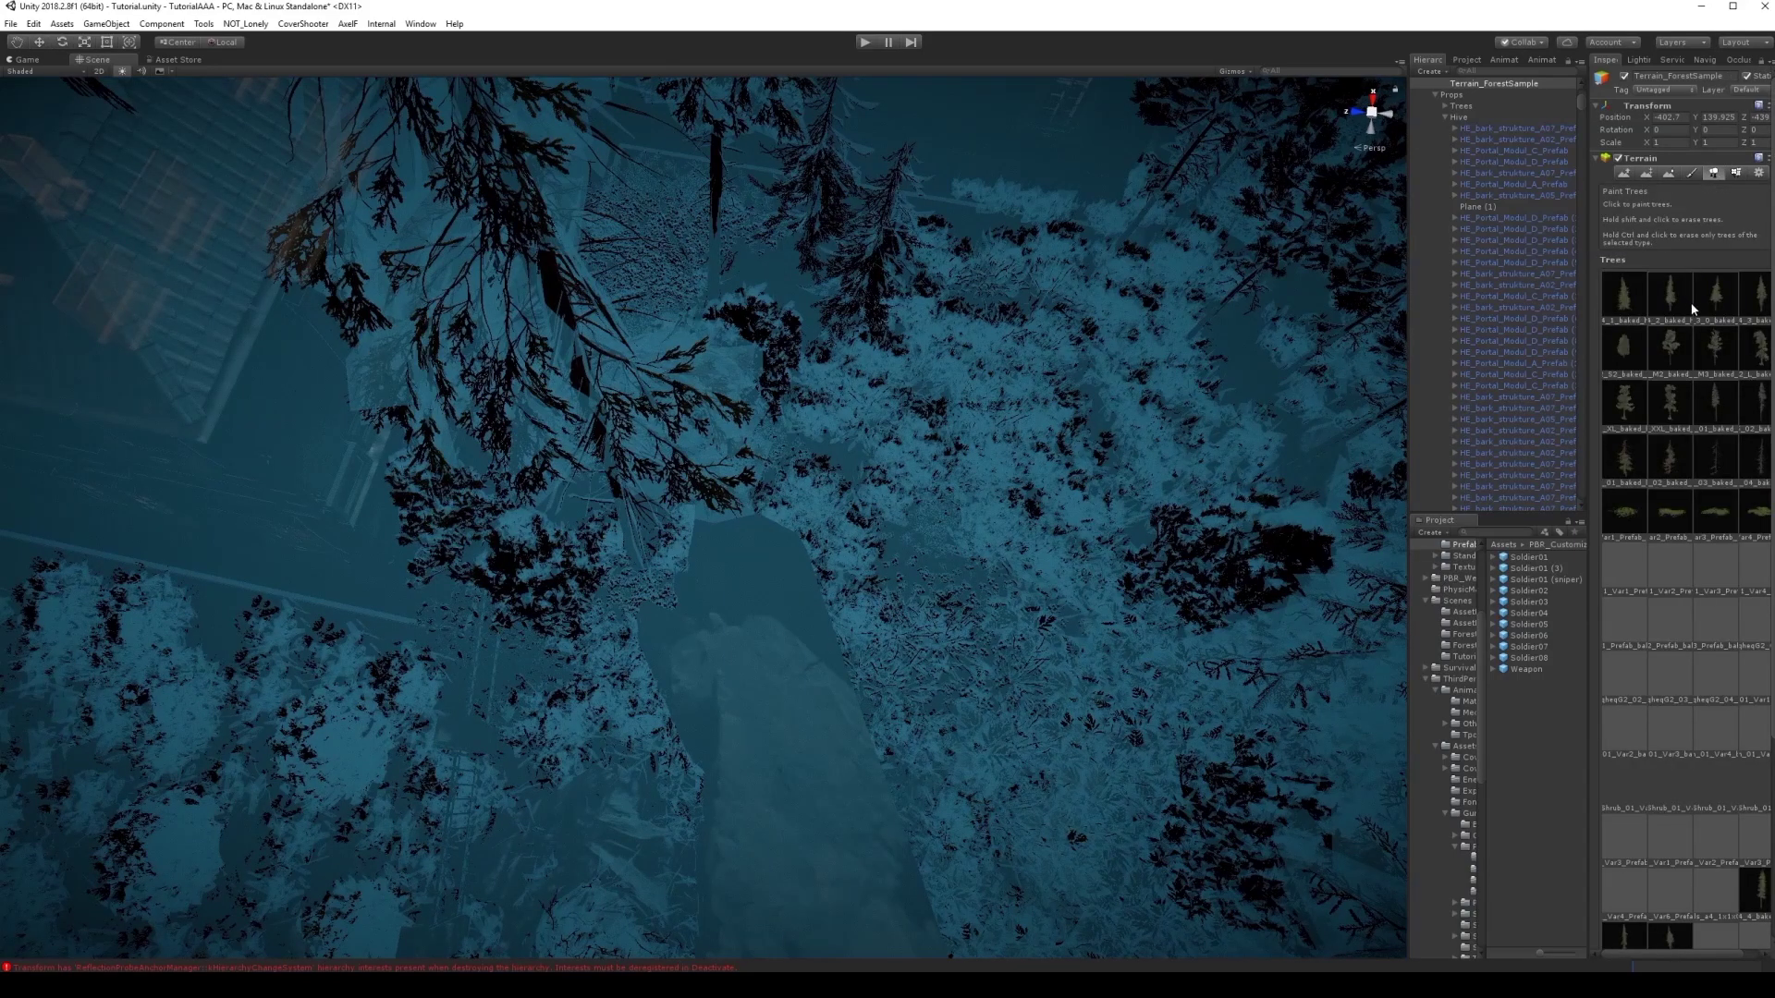
scroll(1680, 551, down, 5)
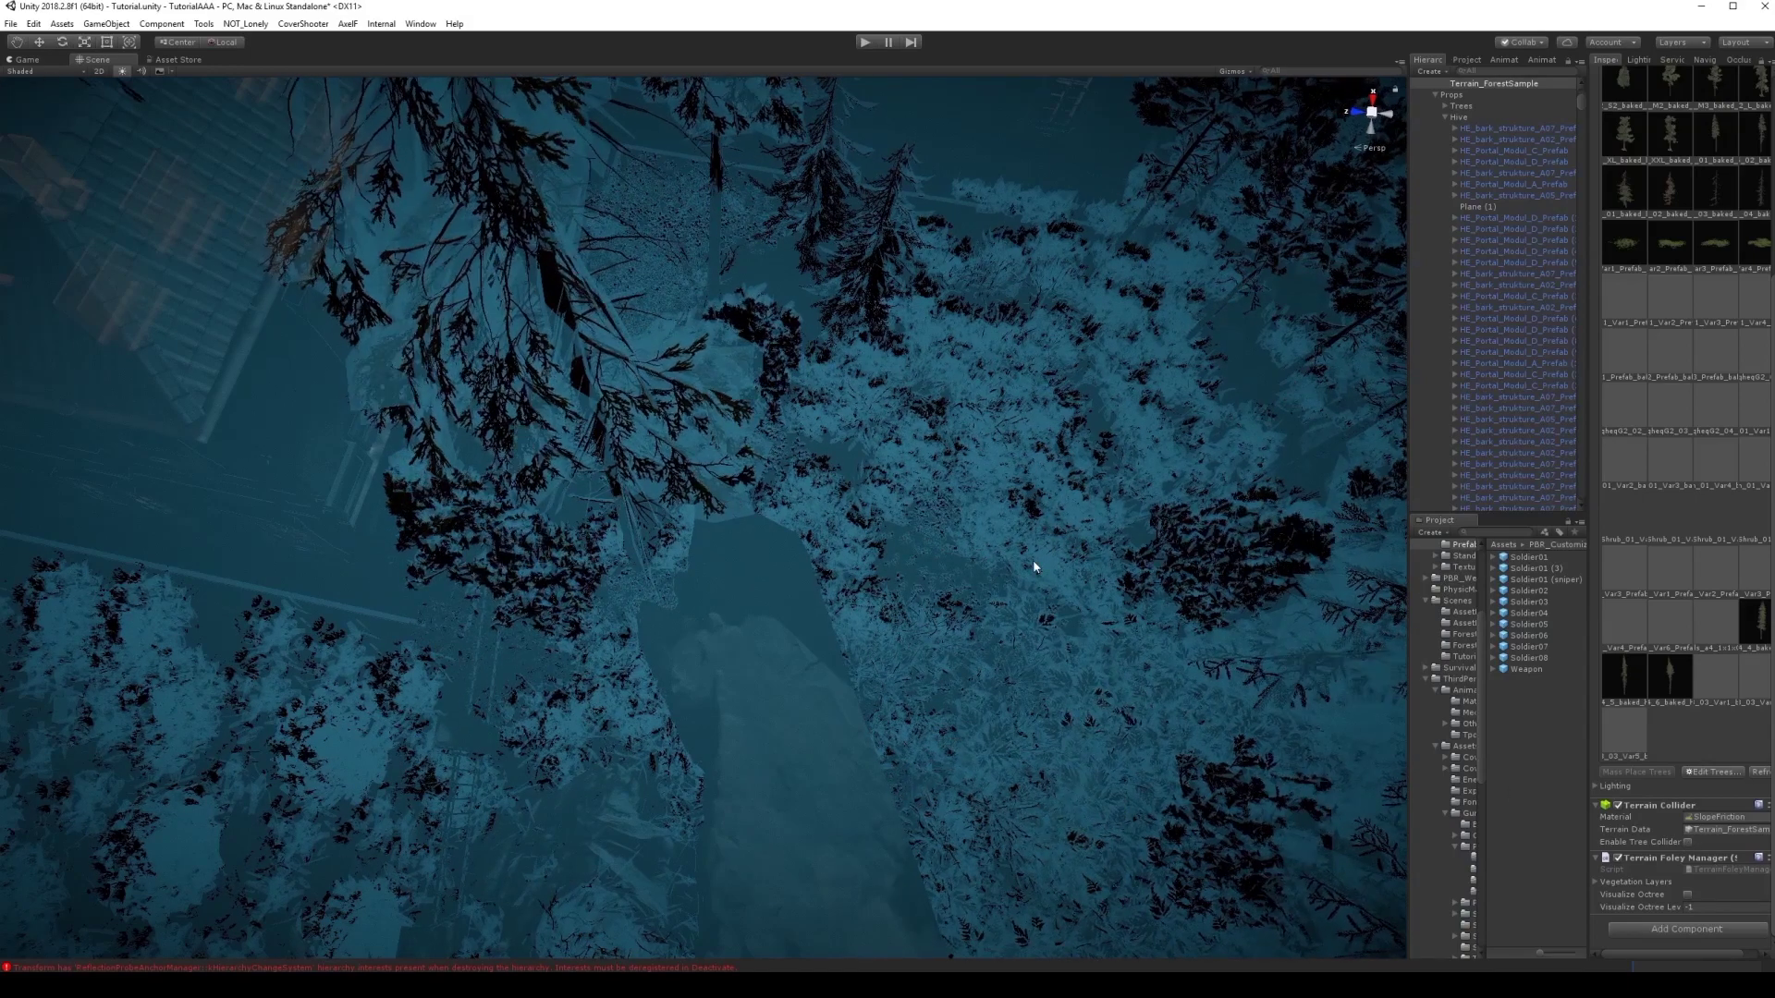
mouse_move(1006, 550)
alt+mouse_down()
mouse_move(998, 527)
mouse_move(936, 702)
alt+mouse_up()
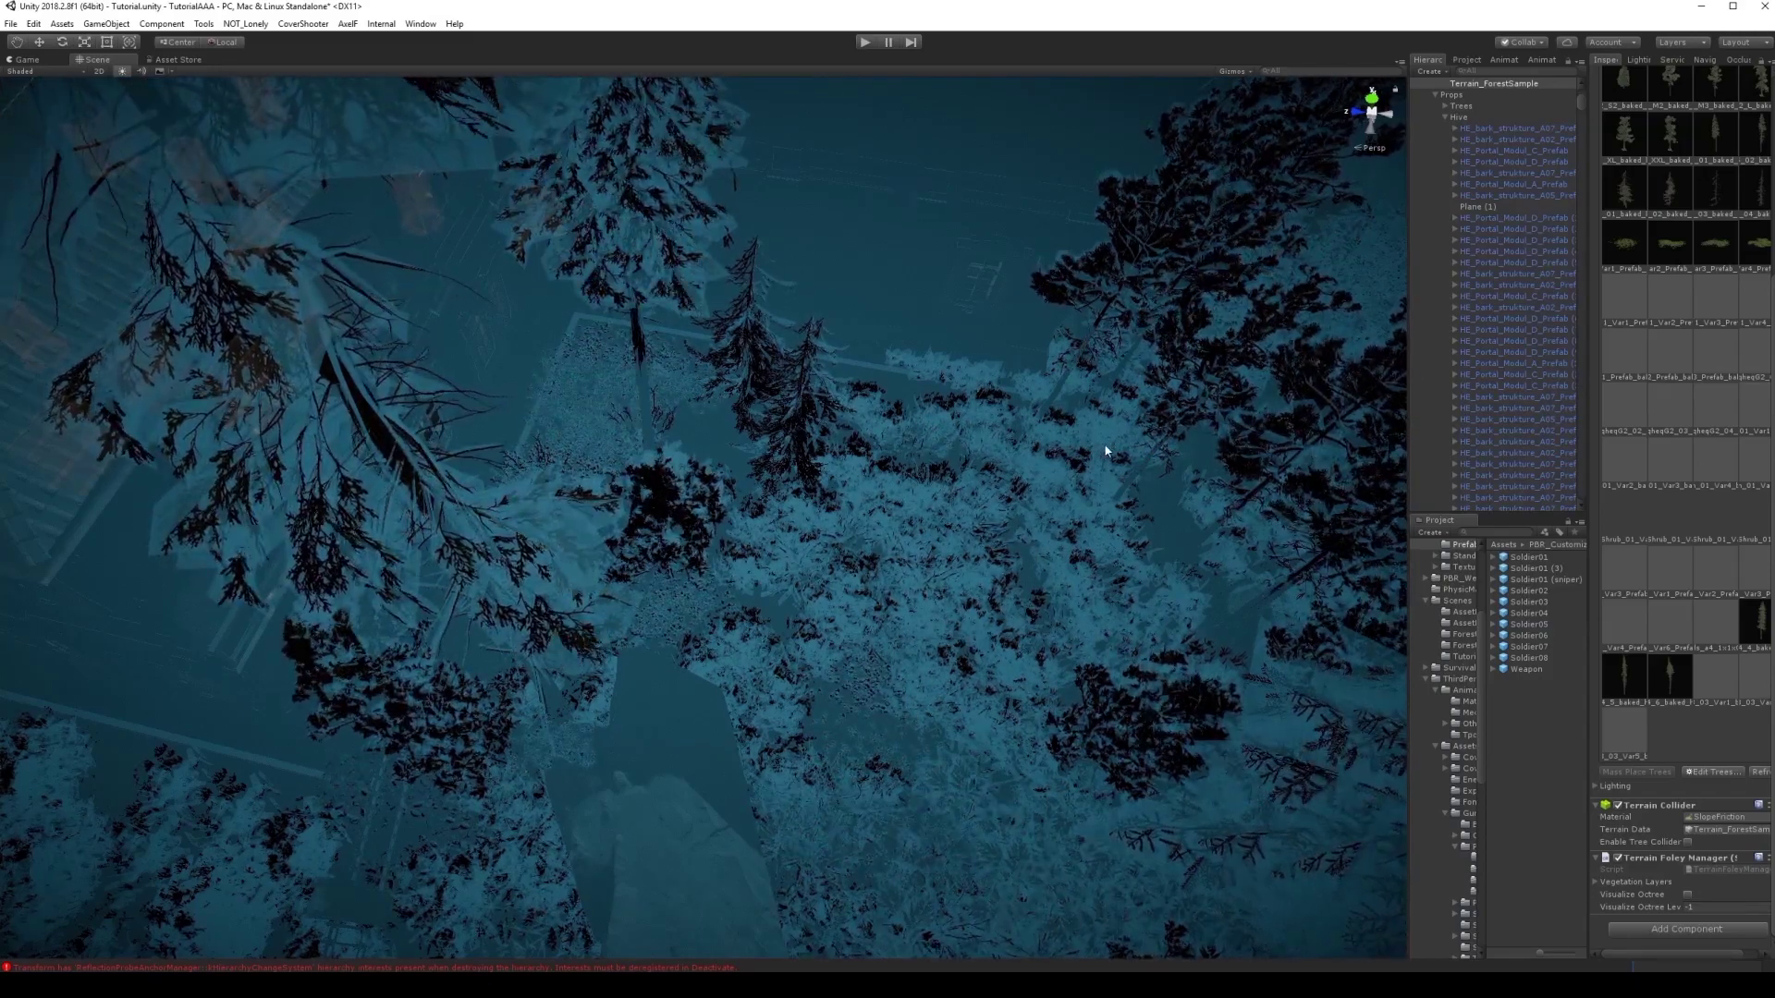
mouse_move(1109, 456)
alt+mouse_down()
mouse_move(887, 407)
mouse_move(943, 380)
alt+mouse_up()
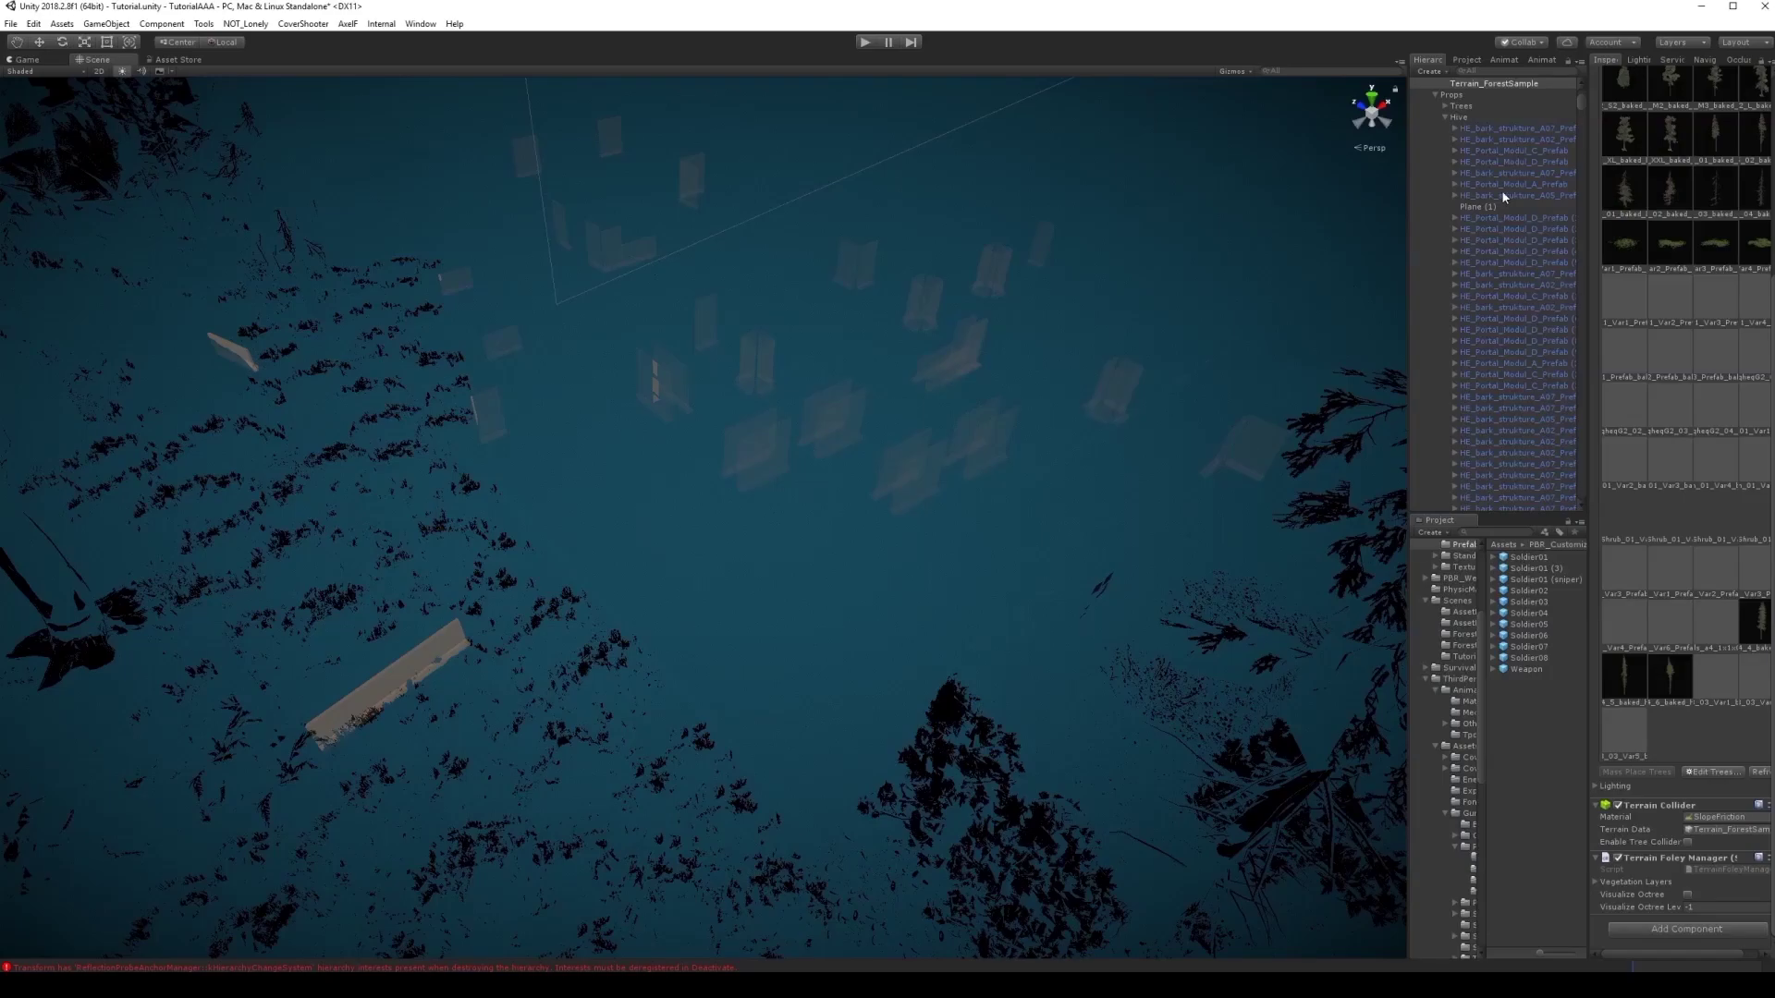
Frame HE_bark_strukture_A05_Prefab and orbit around its courtyard, stairs, wall and fence.
double_click(1501, 195)
mouse_move(1109, 462)
alt+mouse_down()
mouse_move(1058, 508)
mouse_move(621, 438)
mouse_move(779, 509)
mouse_move(780, 475)
mouse_move(1109, 490)
alt+mouse_up()
mouse_move(918, 255)
alt+mouse_down()
mouse_move(543, 410)
mouse_move(1191, 435)
alt+mouse_up()
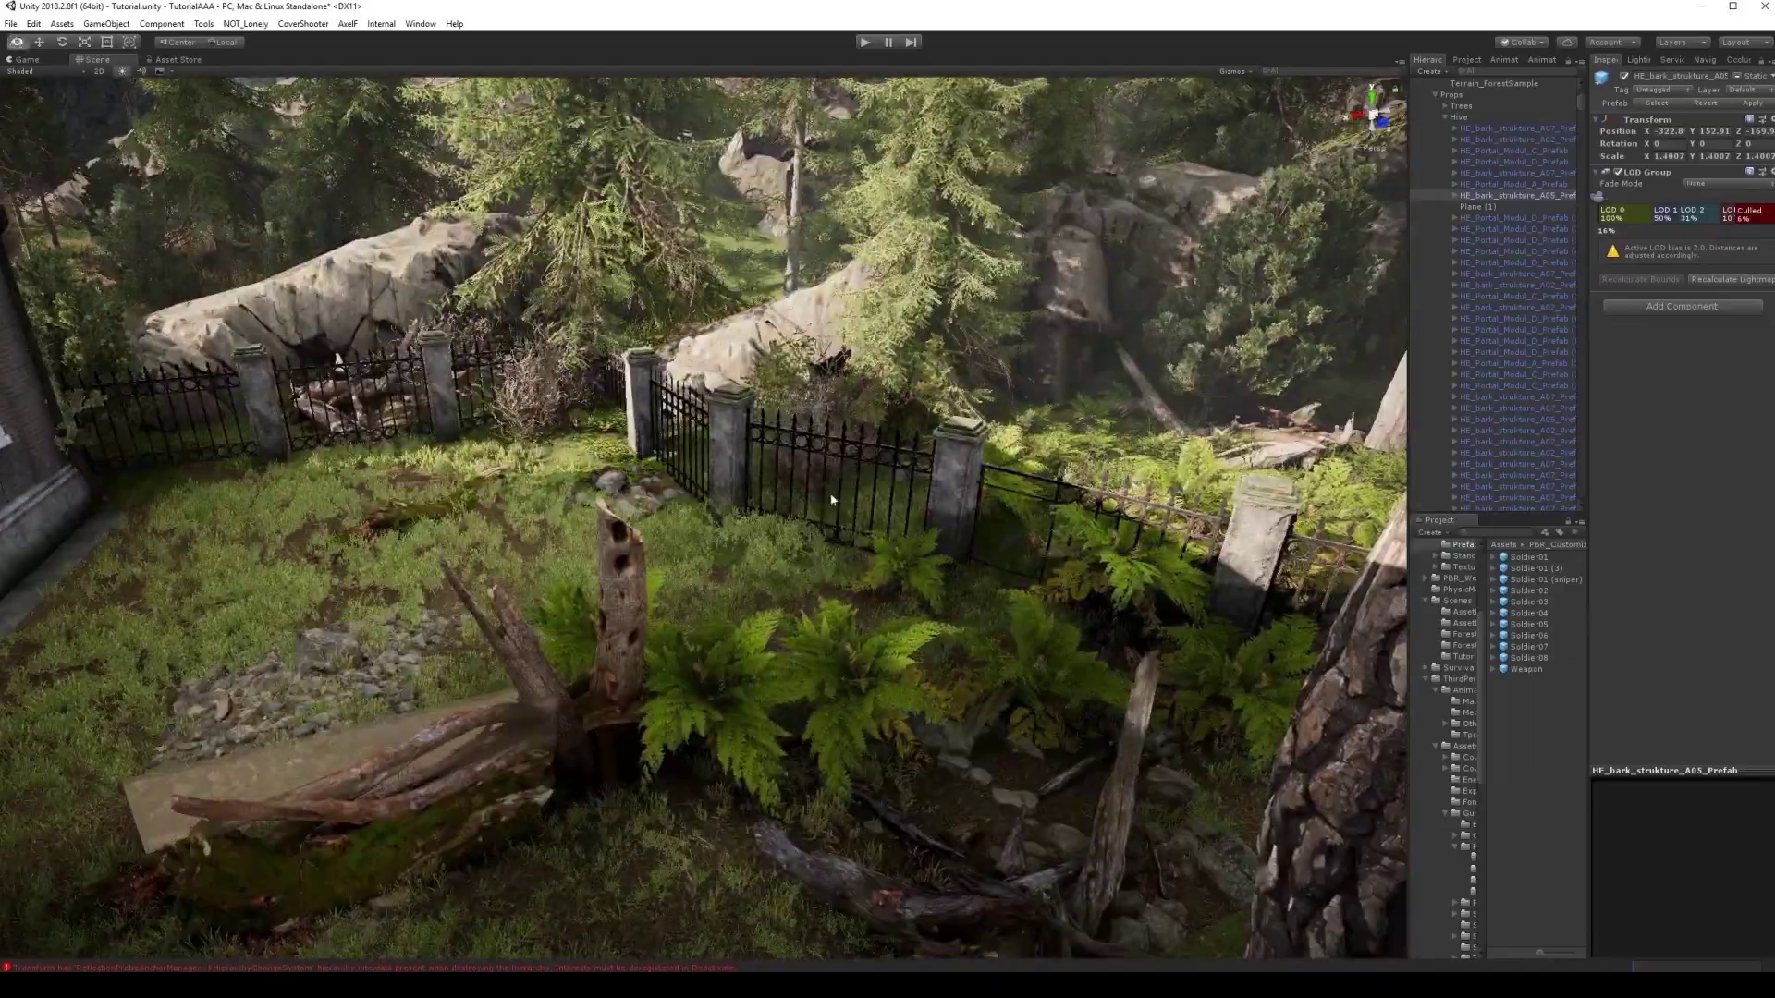
mouse_move(831, 500)
alt+mouse_down()
mouse_move(730, 416)
mouse_move(470, 649)
mouse_move(4, 592)
mouse_move(703, 362)
alt+mouse_up()
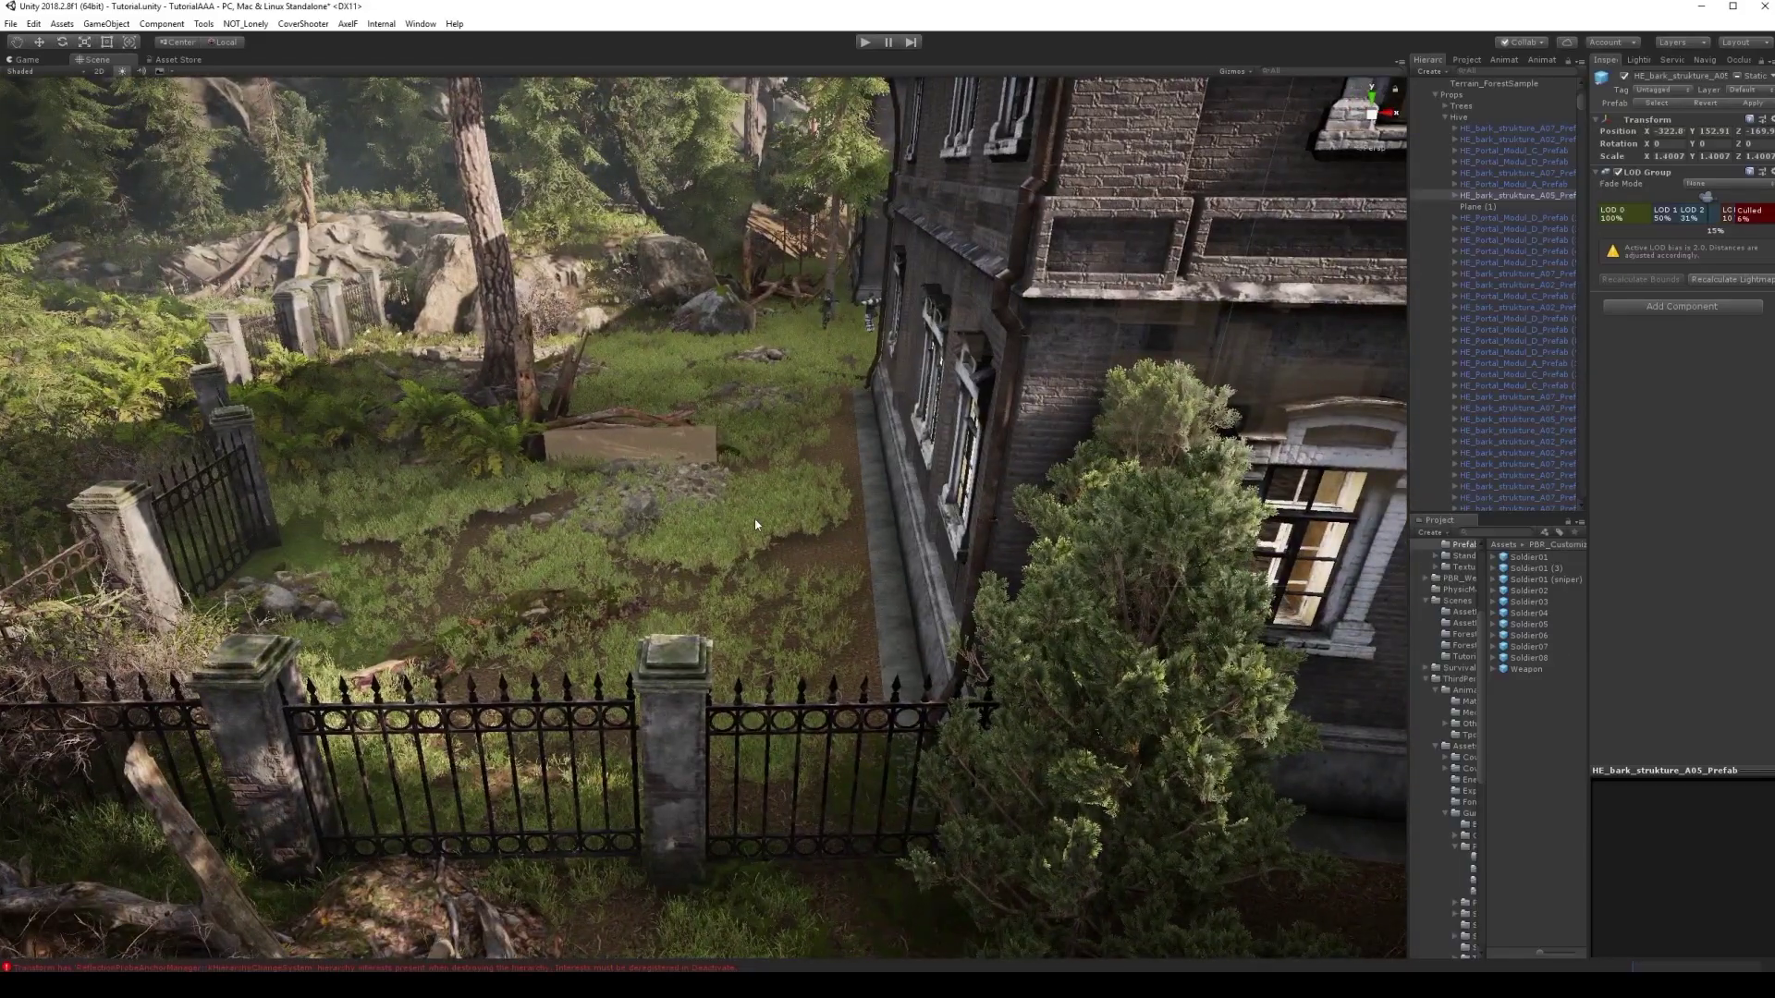
alt+drag(755, 525, 1192, 533)
mouse_move(1066, 576)
alt+mouse_down()
mouse_move(592, 601)
mouse_move(636, 585)
alt+mouse_up()
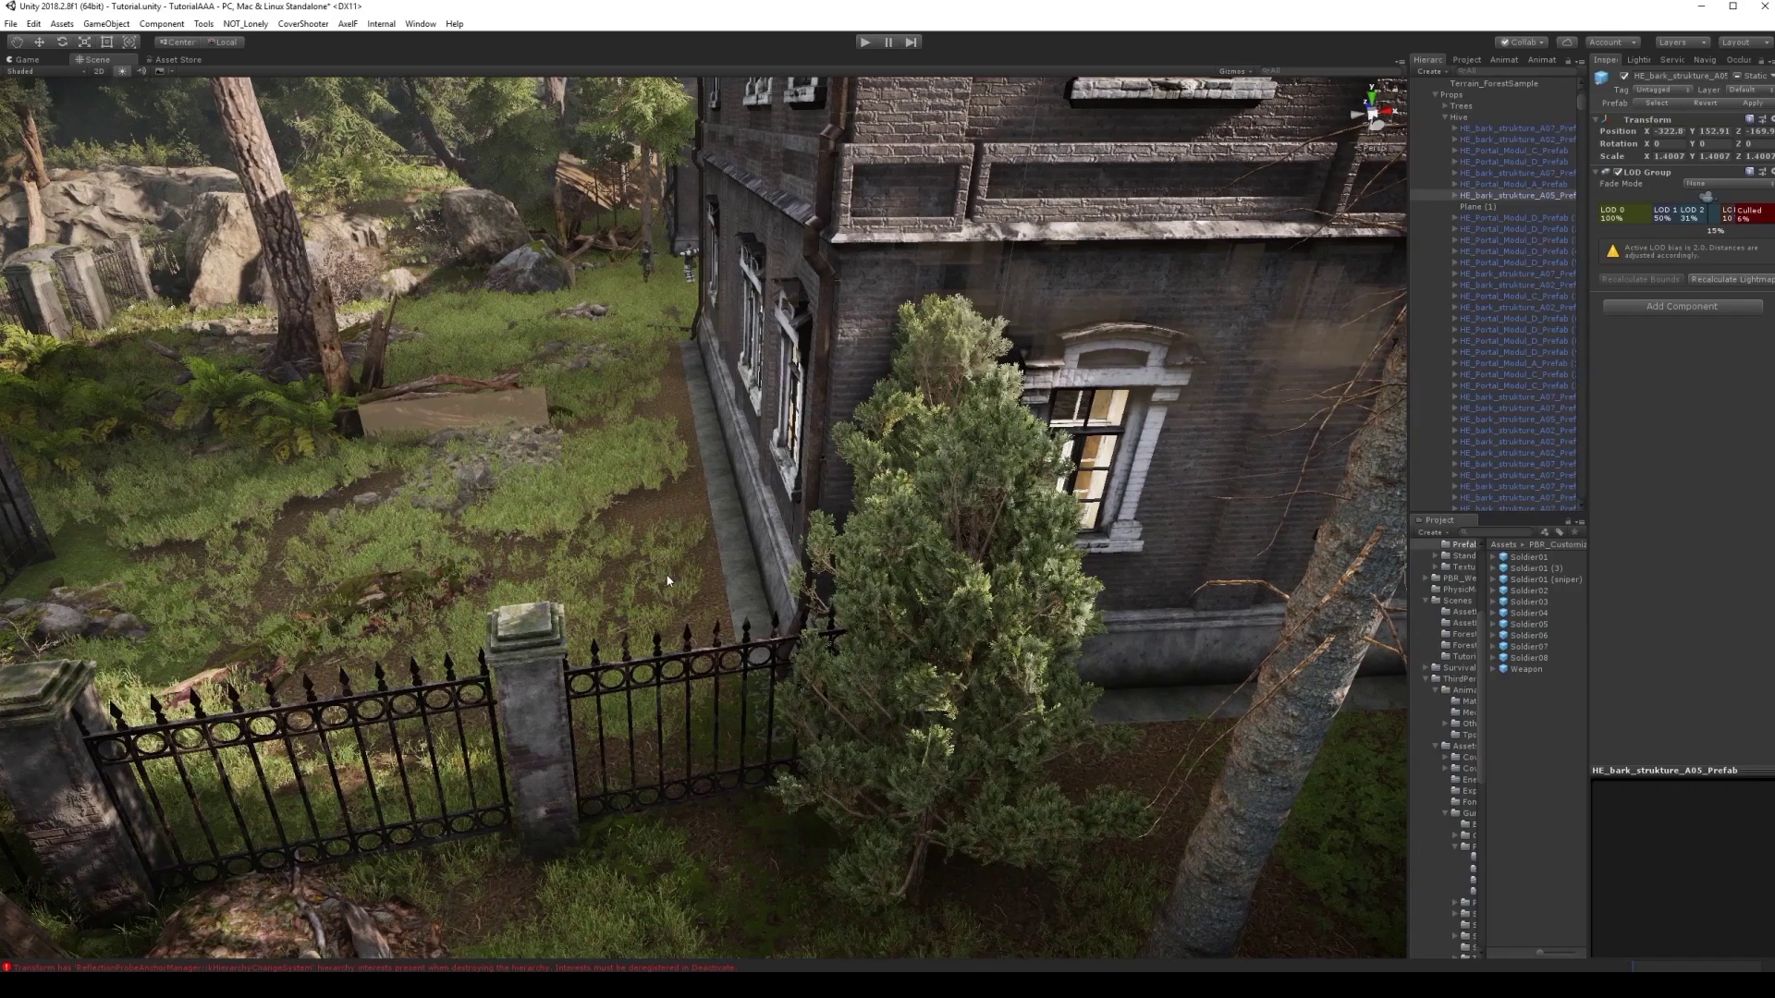
Fly past the house corner to the fenced grave area and along the house wall.
mouse_move(701, 585)
alt+mouse_down()
mouse_move(906, 684)
mouse_move(1076, 731)
alt+mouse_up()
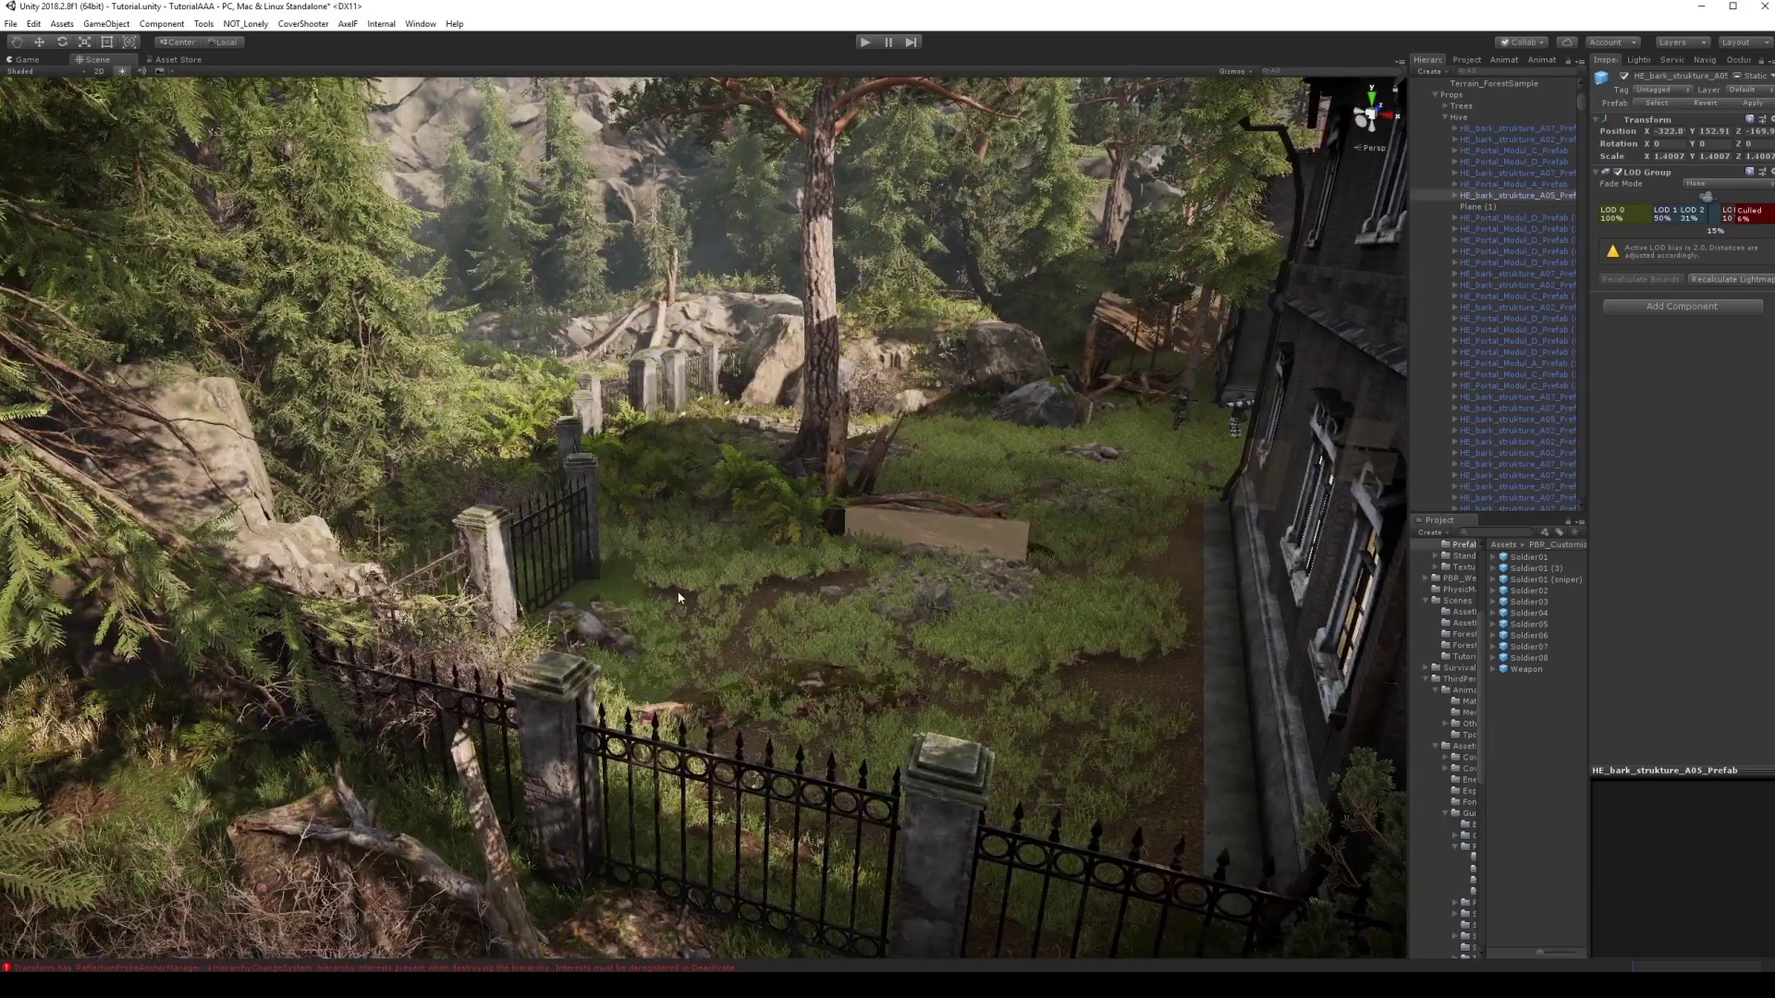
right_drag(680, 598, 793, 573)
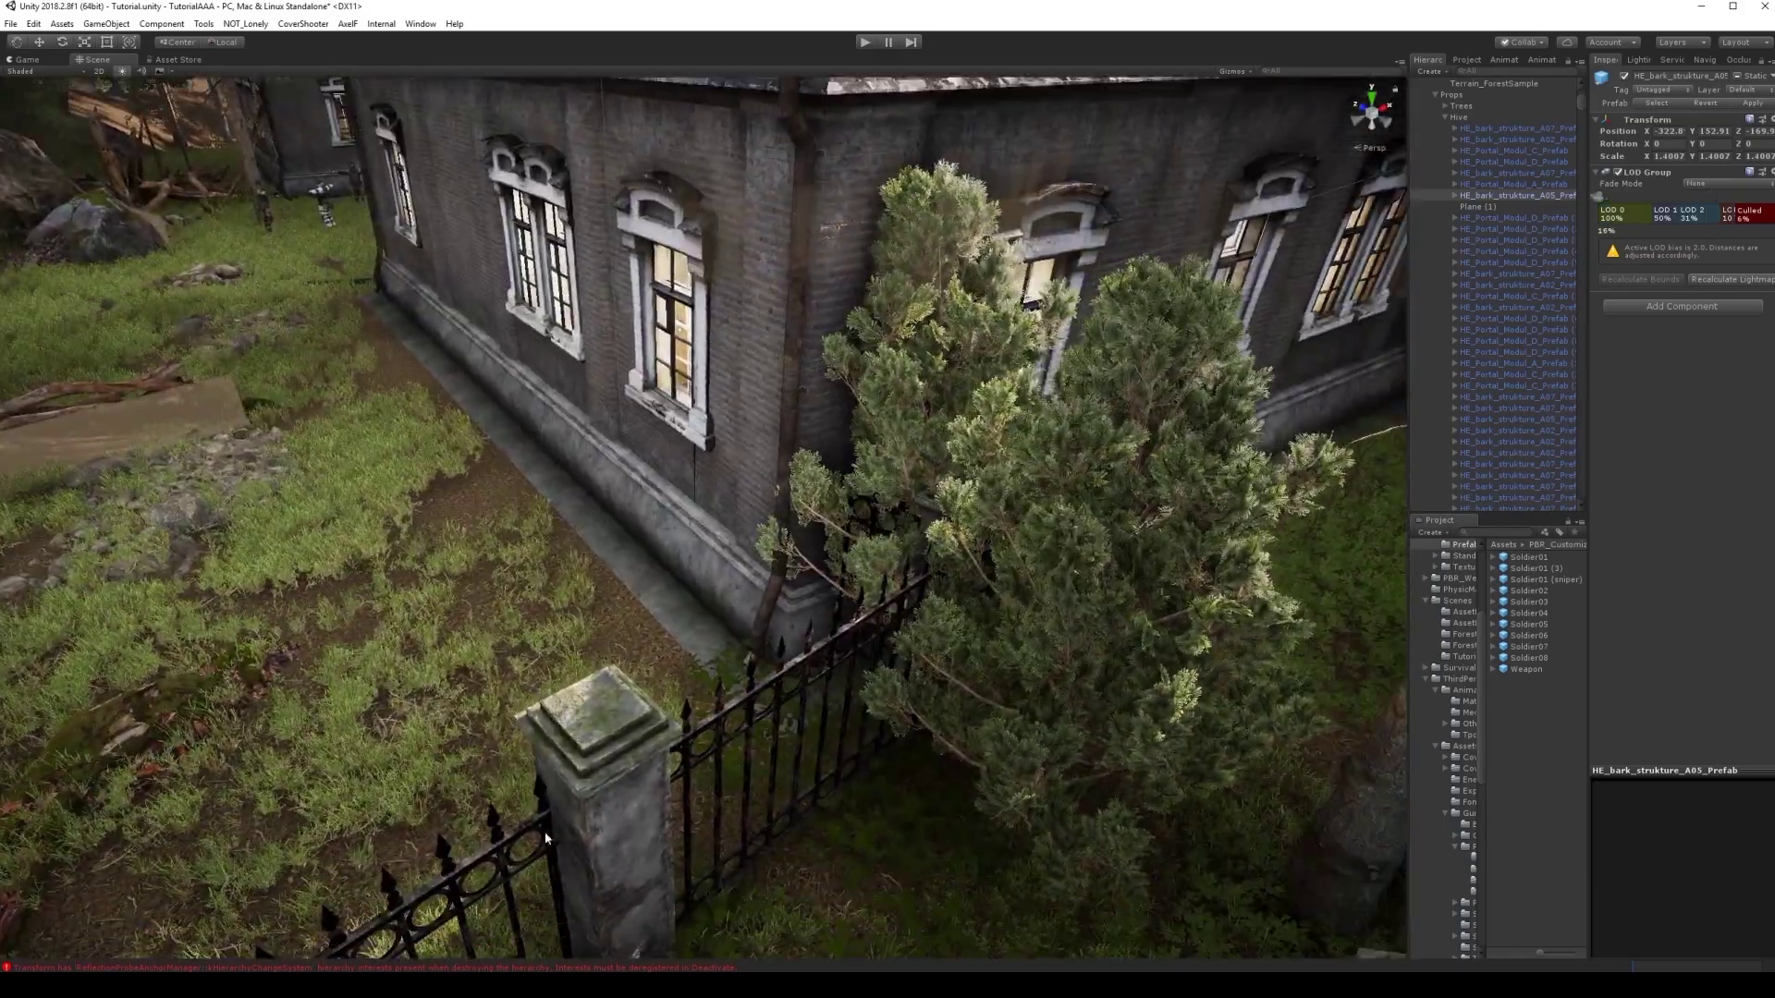
right_drag(998, 575, 658, 773)
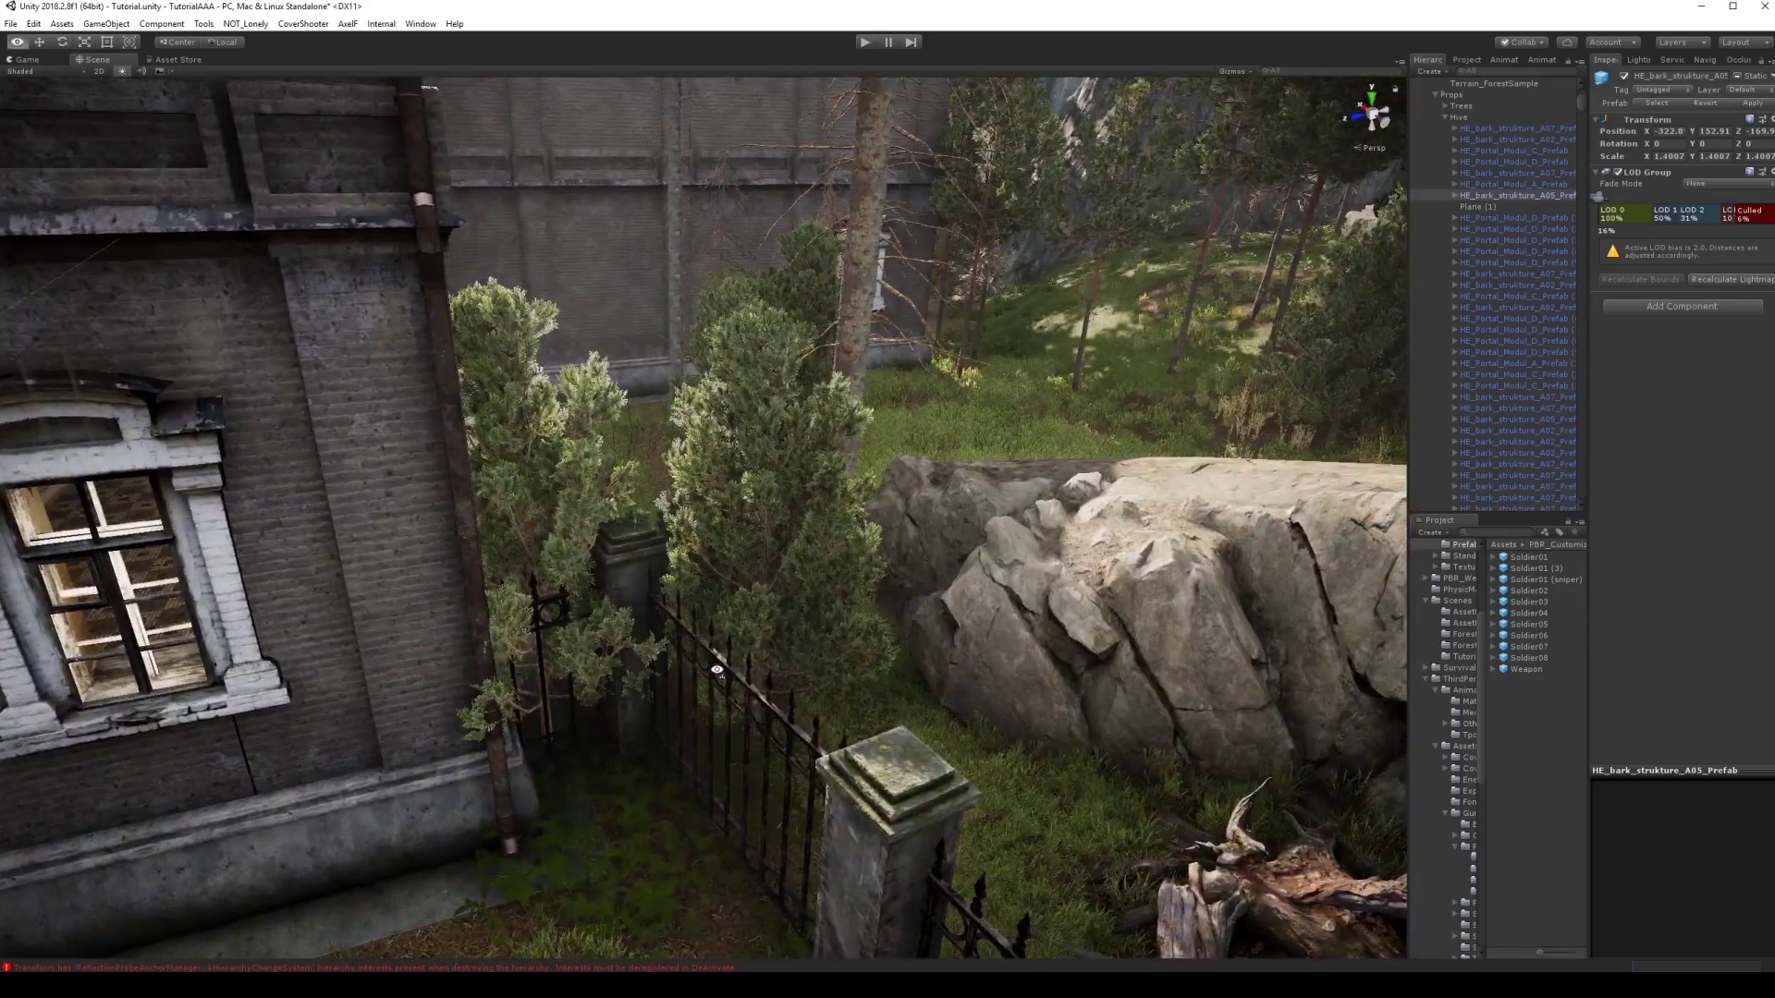
mouse_move(717, 669)
right_down()
mouse_move(1329, 701)
mouse_move(906, 673)
right_up()
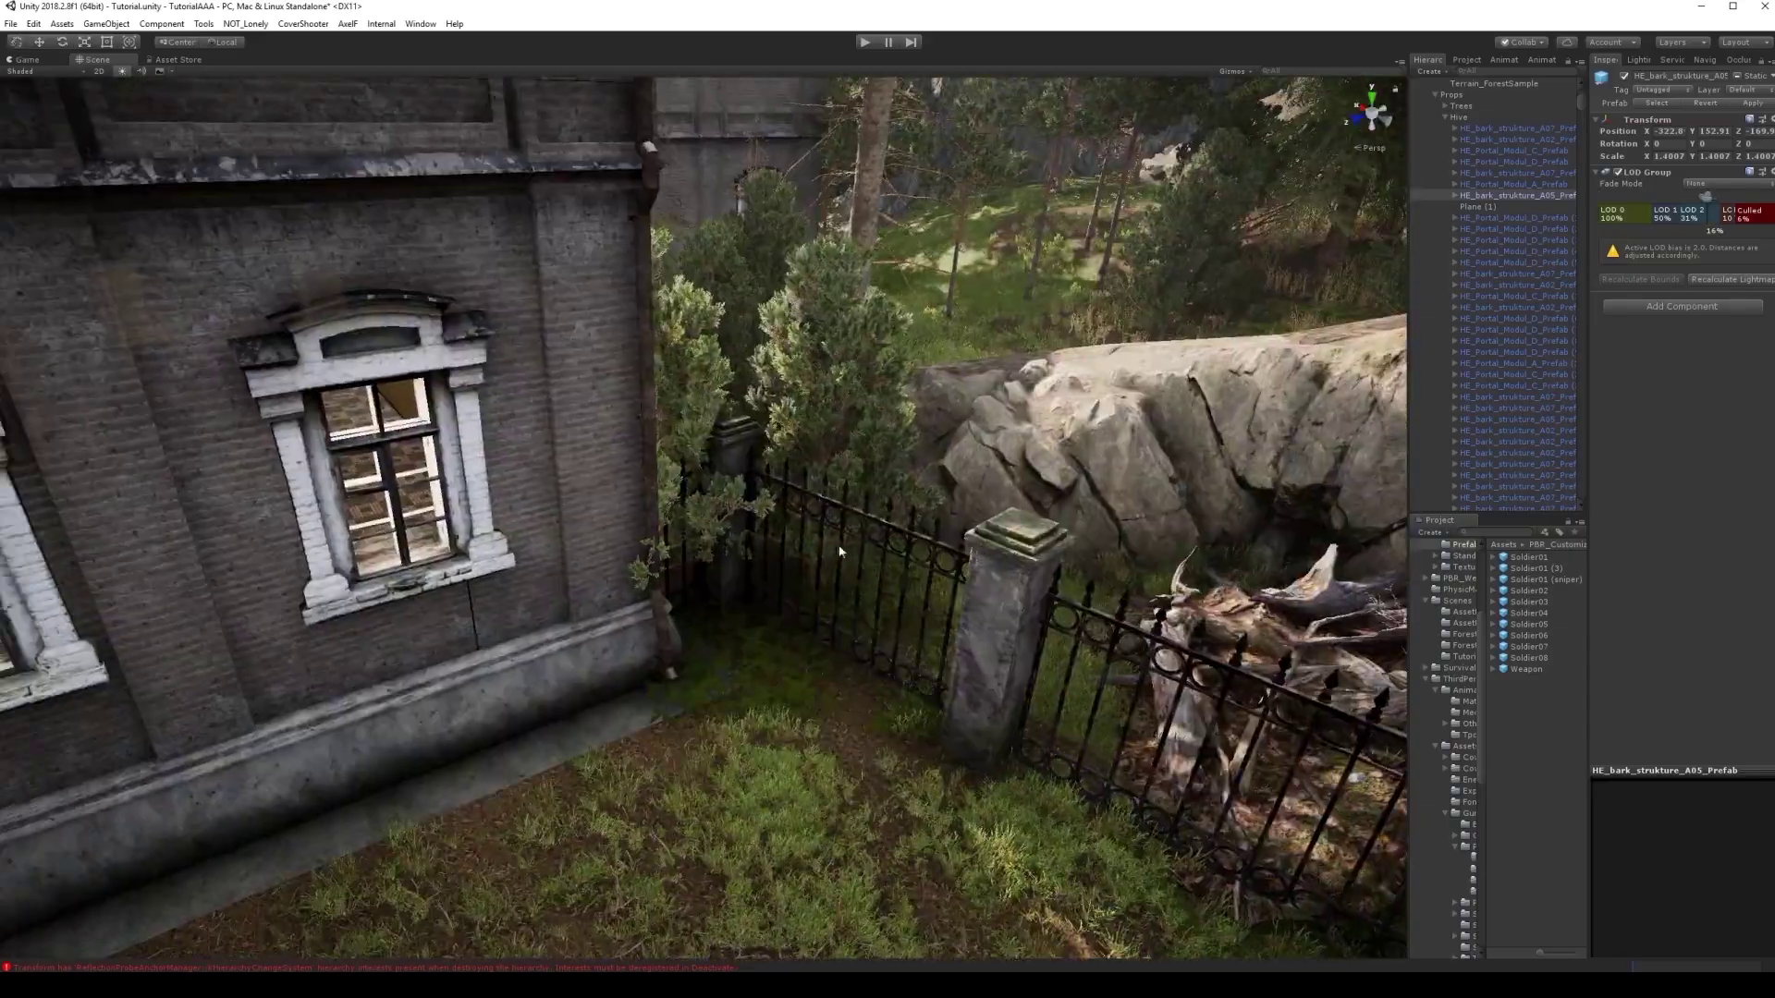
mouse_move(906, 673)
right_down()
mouse_move(514, 558)
mouse_move(680, 543)
right_up()
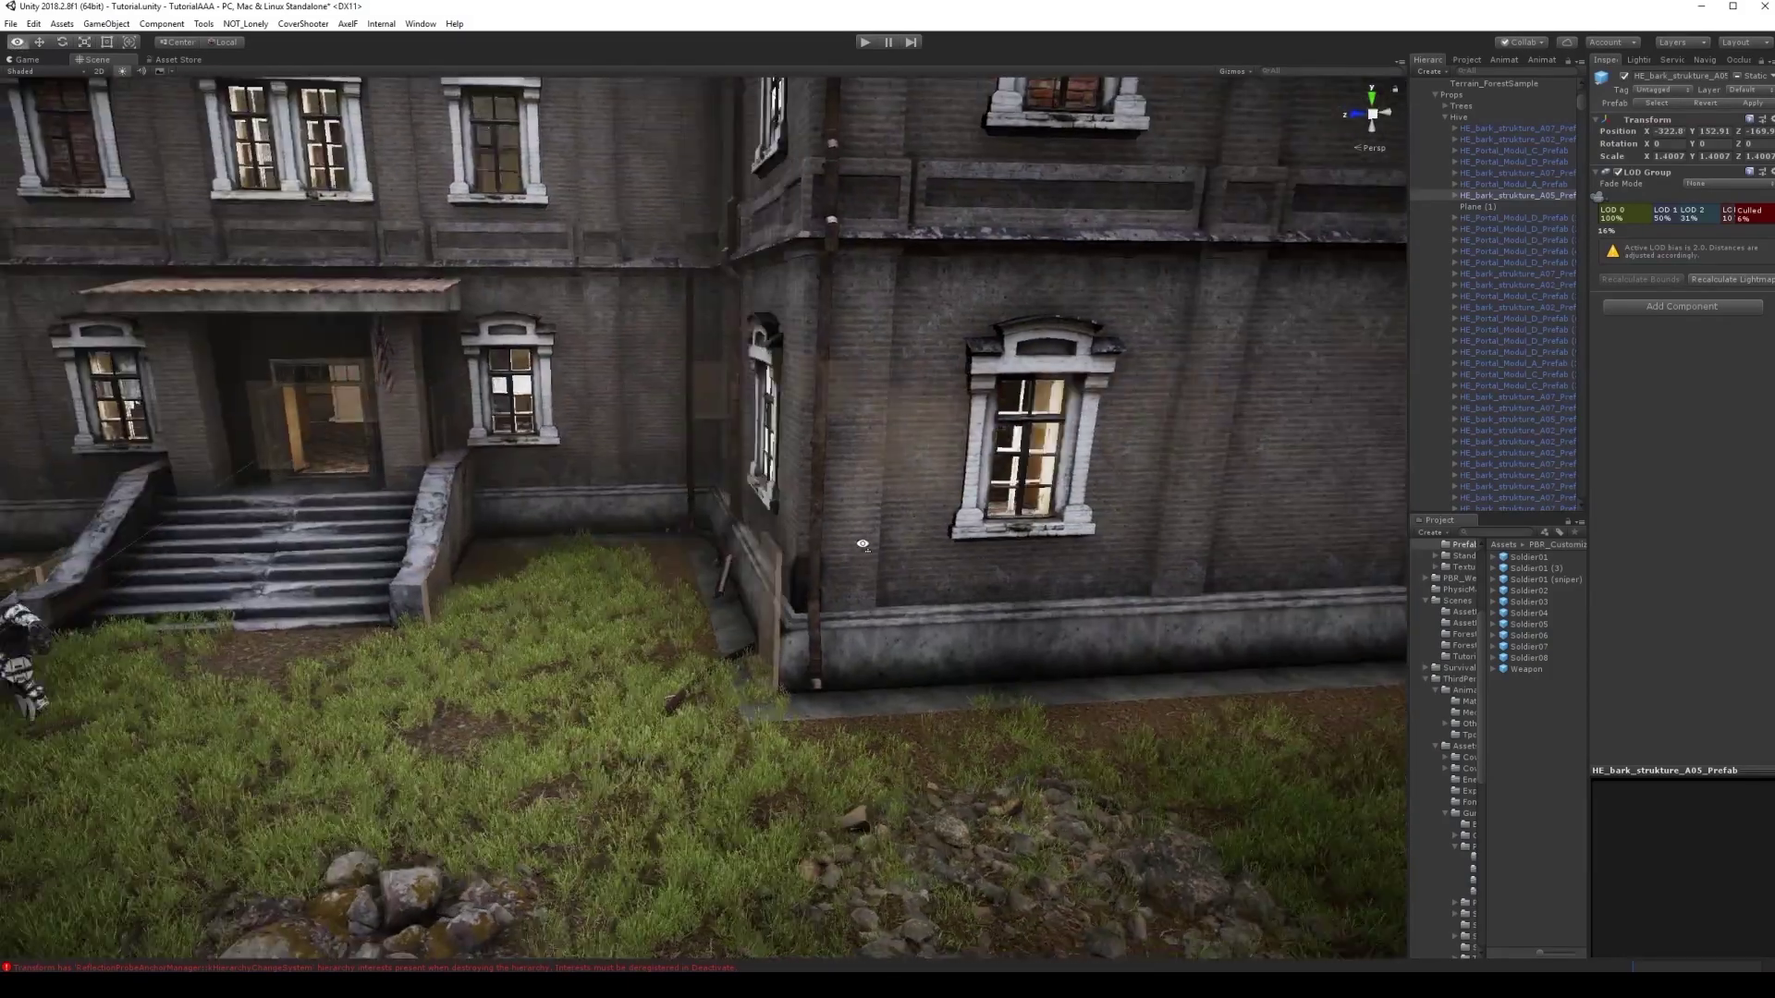
mouse_move(666, 538)
right_down()
mouse_move(915, 555)
mouse_move(773, 589)
right_up()
Select the Cover (39) panel at the house corner and fly toward the entrance stairs with soldiers.
click(845, 553)
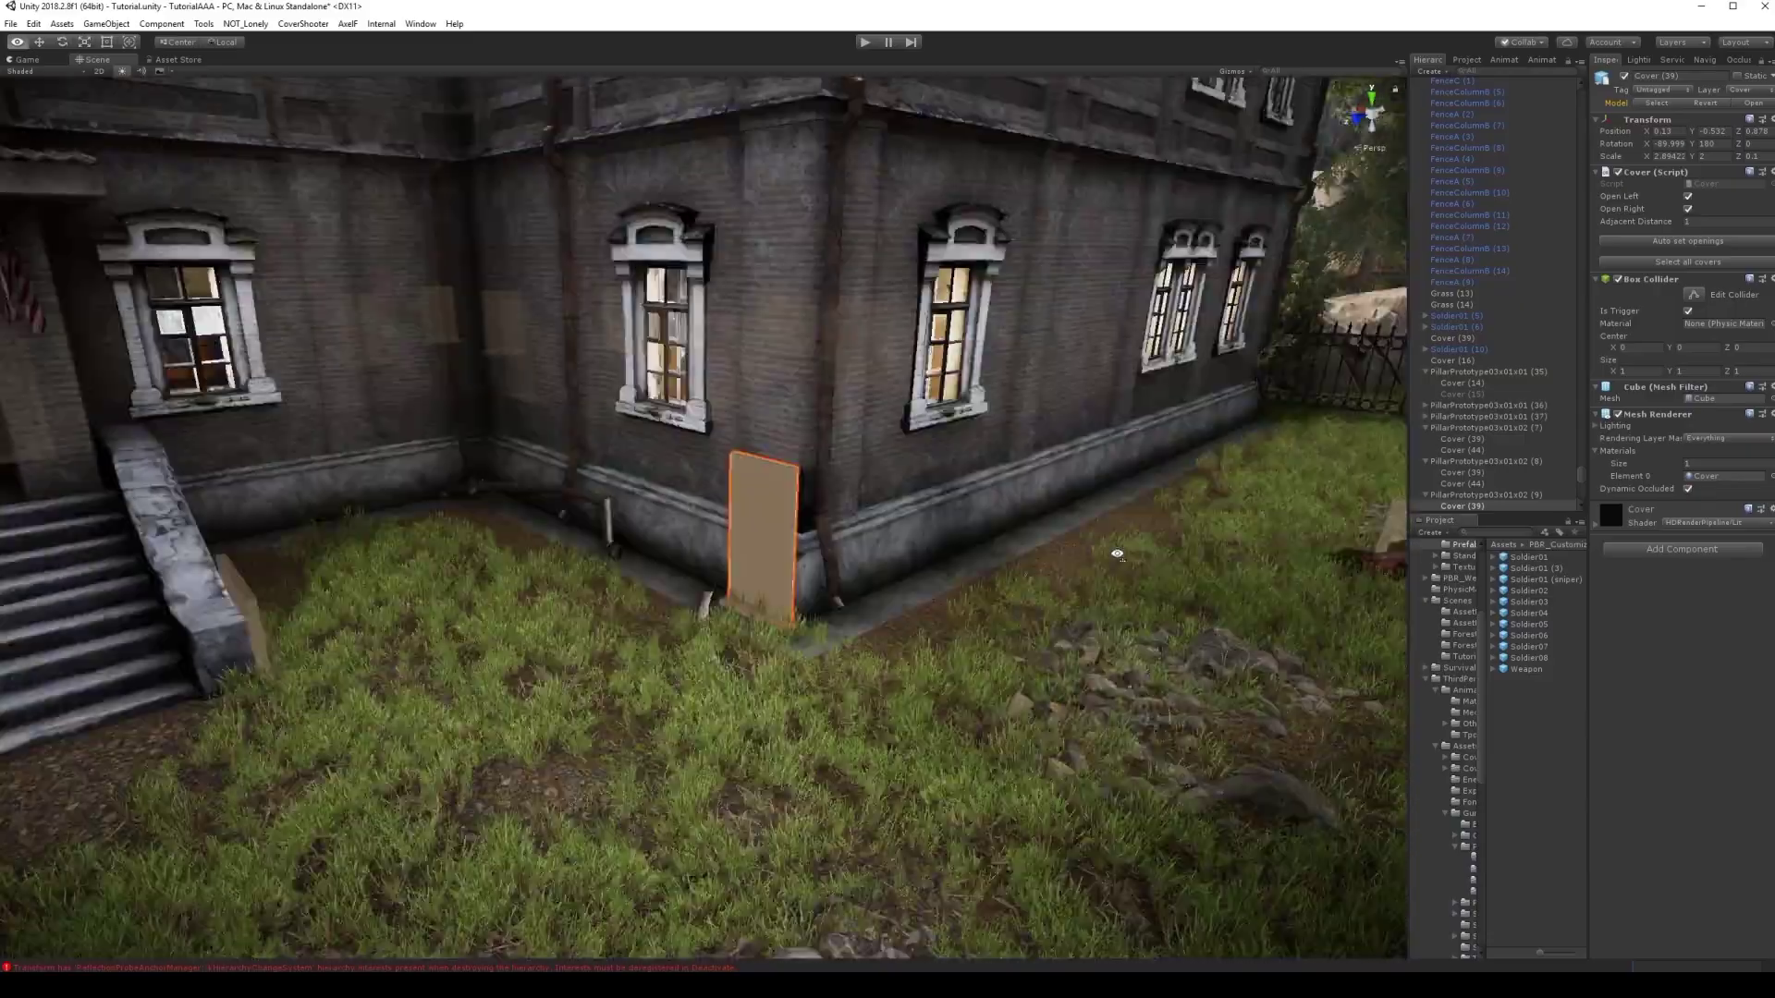
right_drag(773, 589, 929, 540)
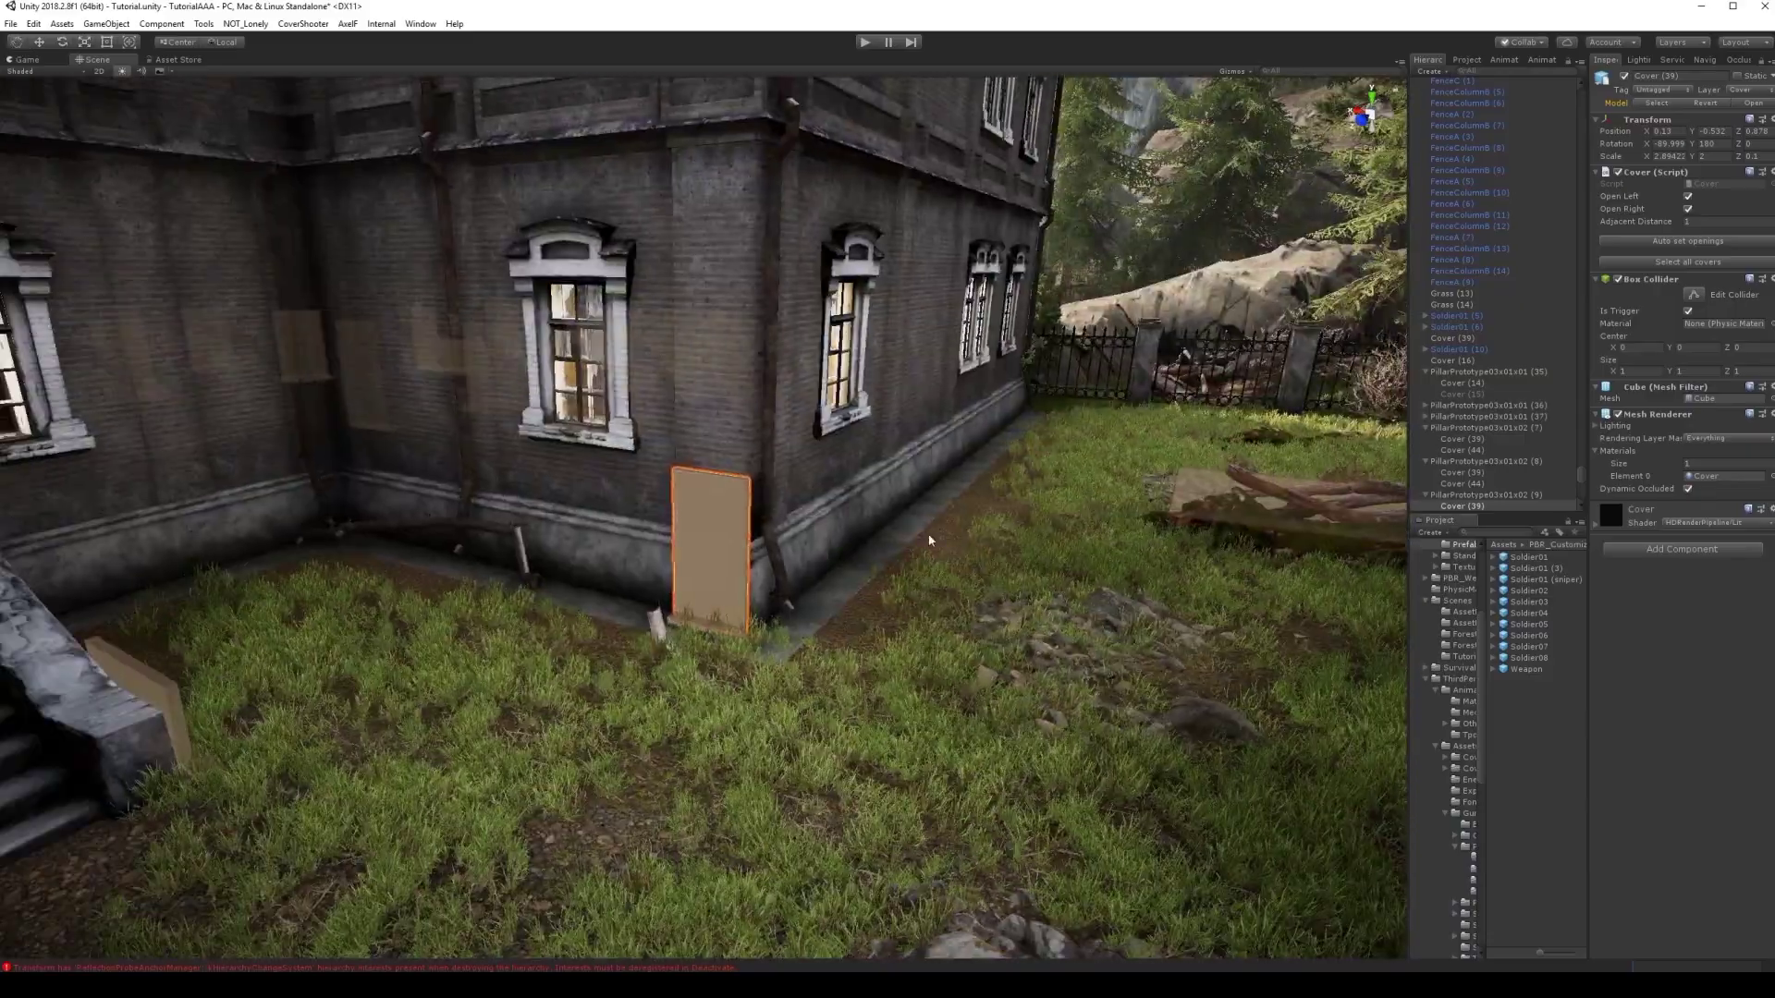
mouse_move(785, 595)
right_down()
mouse_move(370, 636)
mouse_move(1101, 554)
mouse_move(798, 633)
mouse_move(846, 572)
mouse_move(833, 610)
right_up()
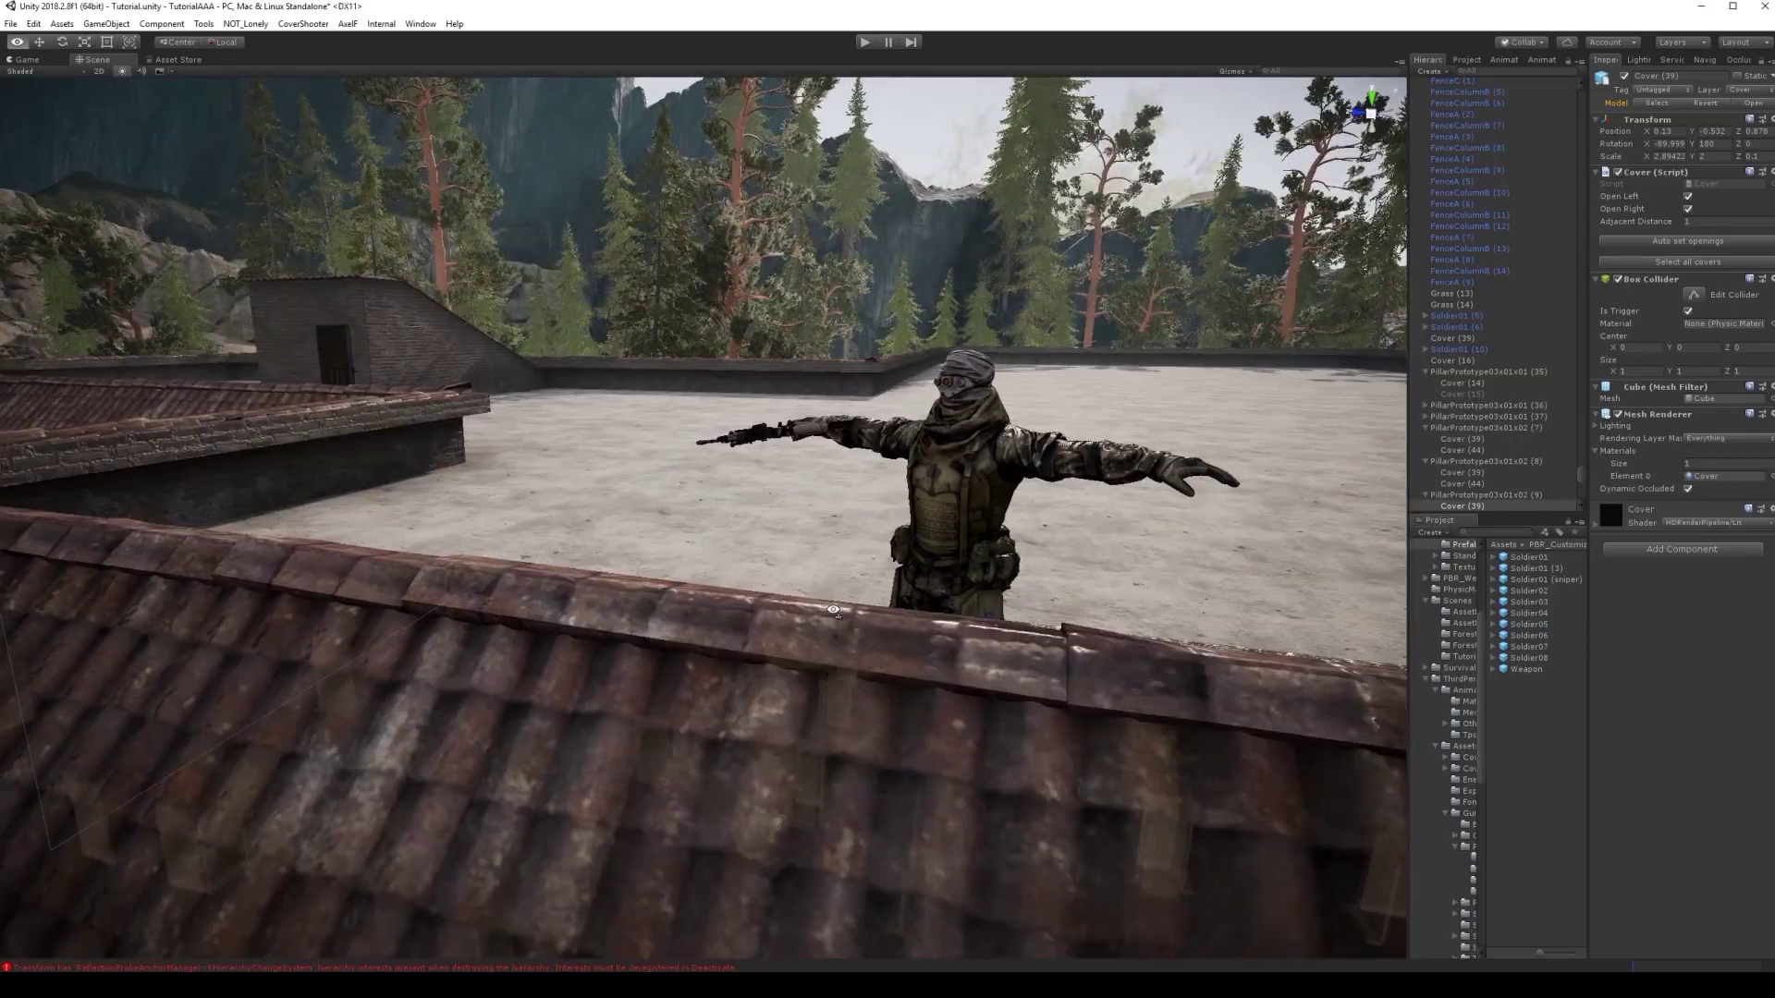
Show the rooftop soldier's Sniper Gun script (Damage 99), then sweep the view toward the forest.
click(973, 448)
right_drag(972, 447, 1061, 356)
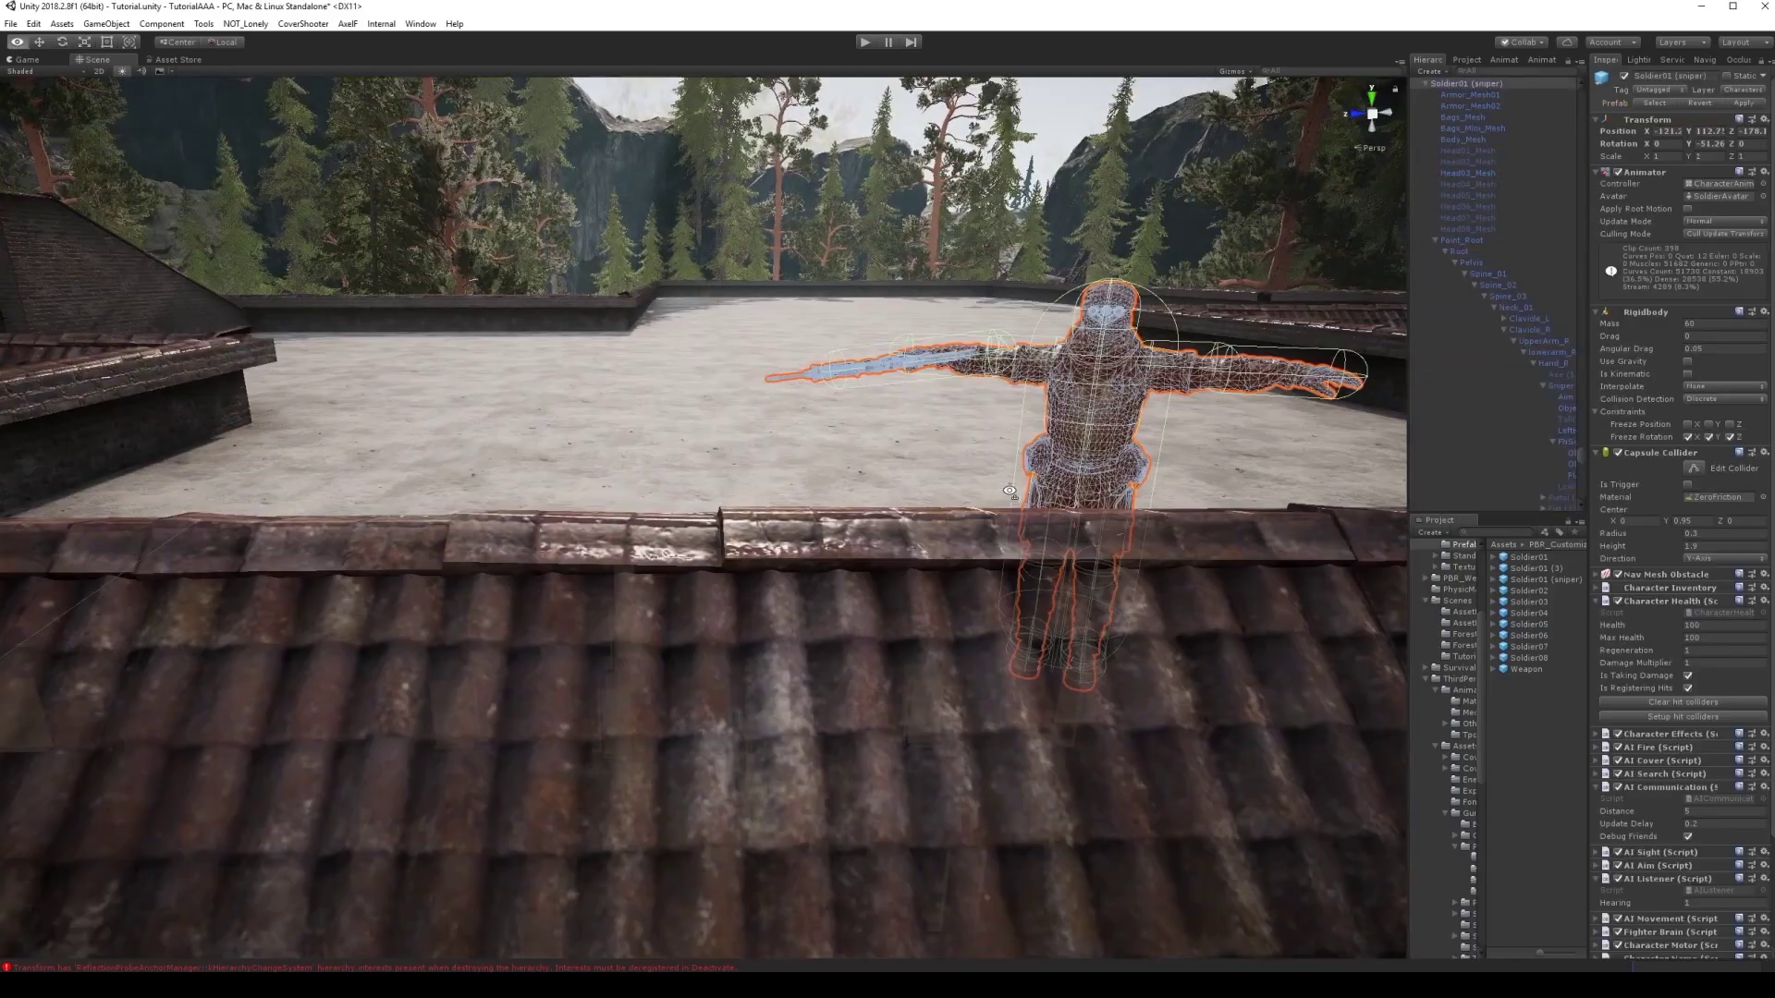
right_drag(1023, 428, 785, 436)
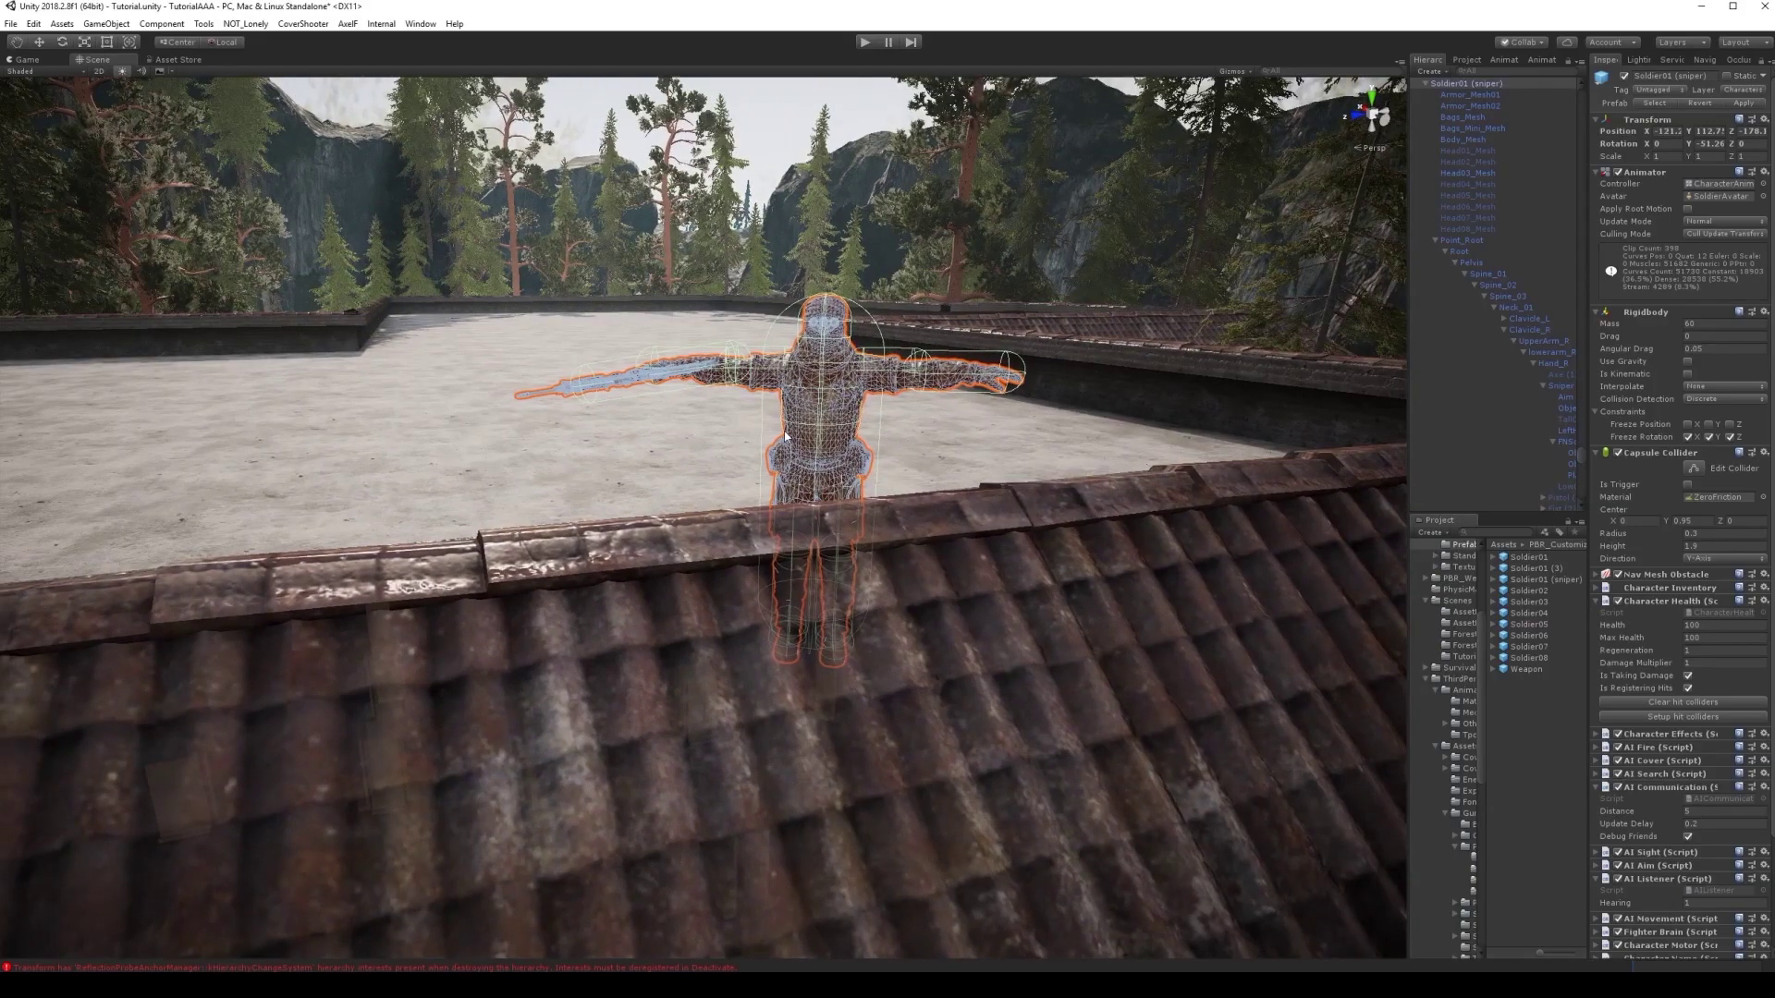
click(1560, 388)
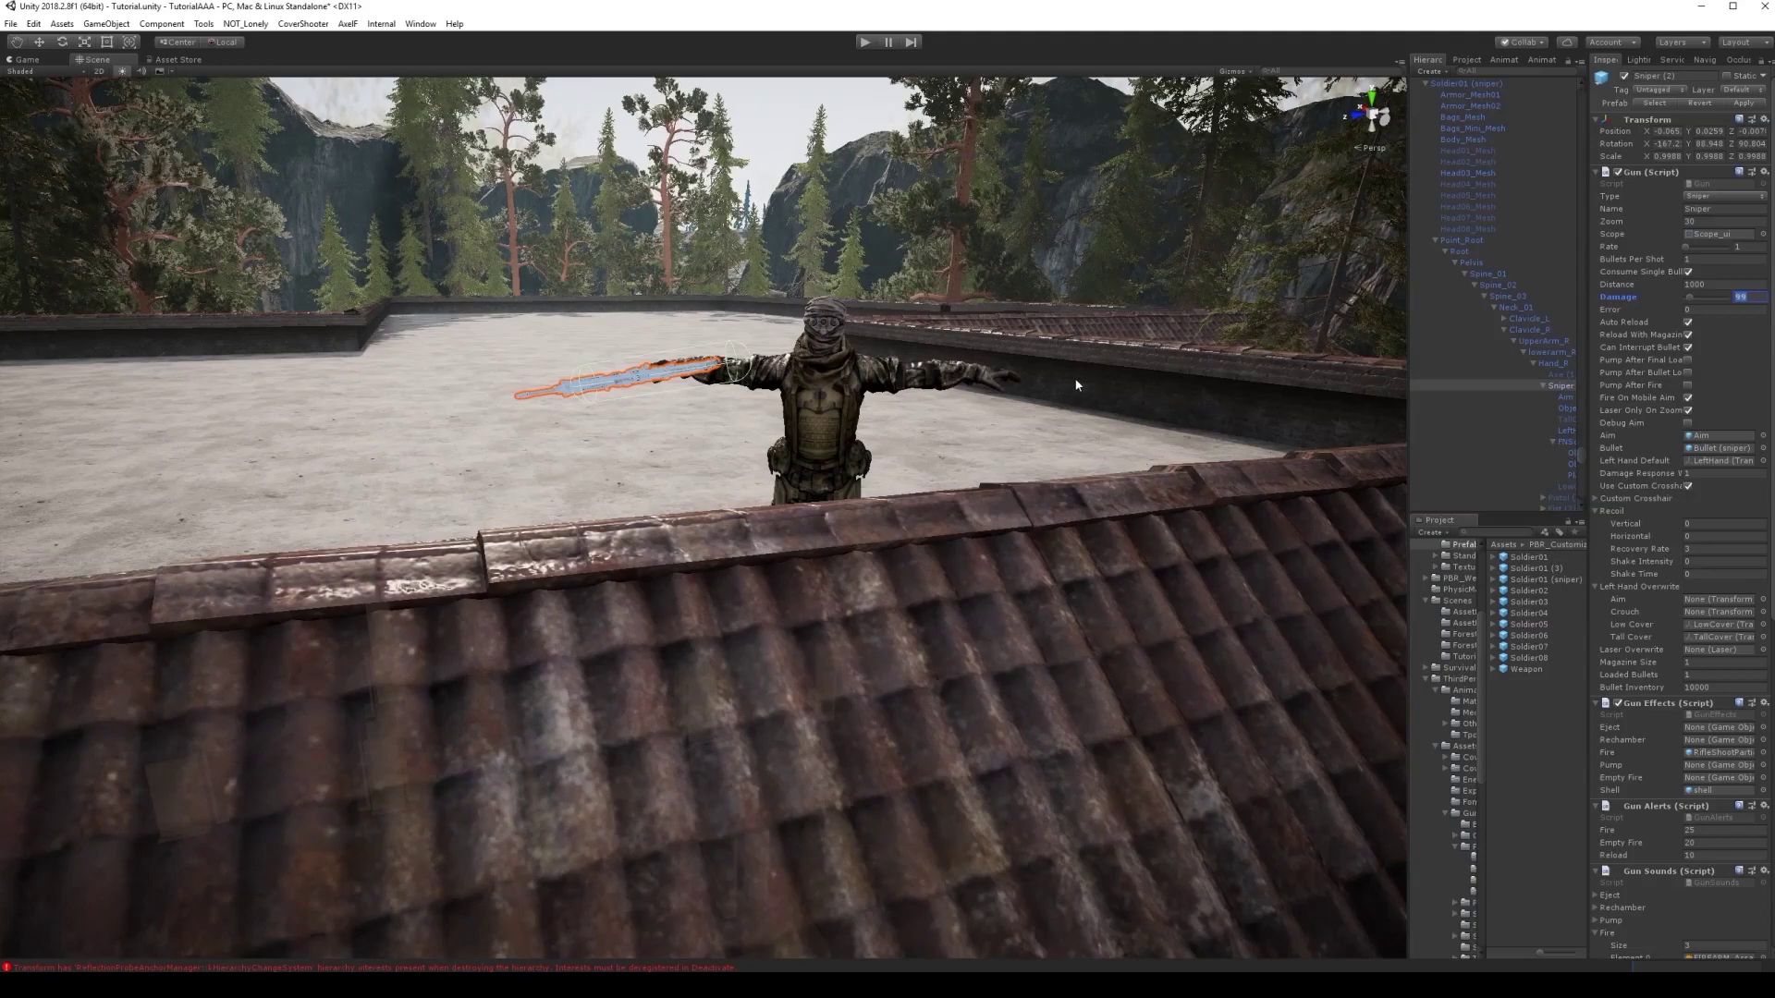
alt+drag(1069, 408, 793, 450)
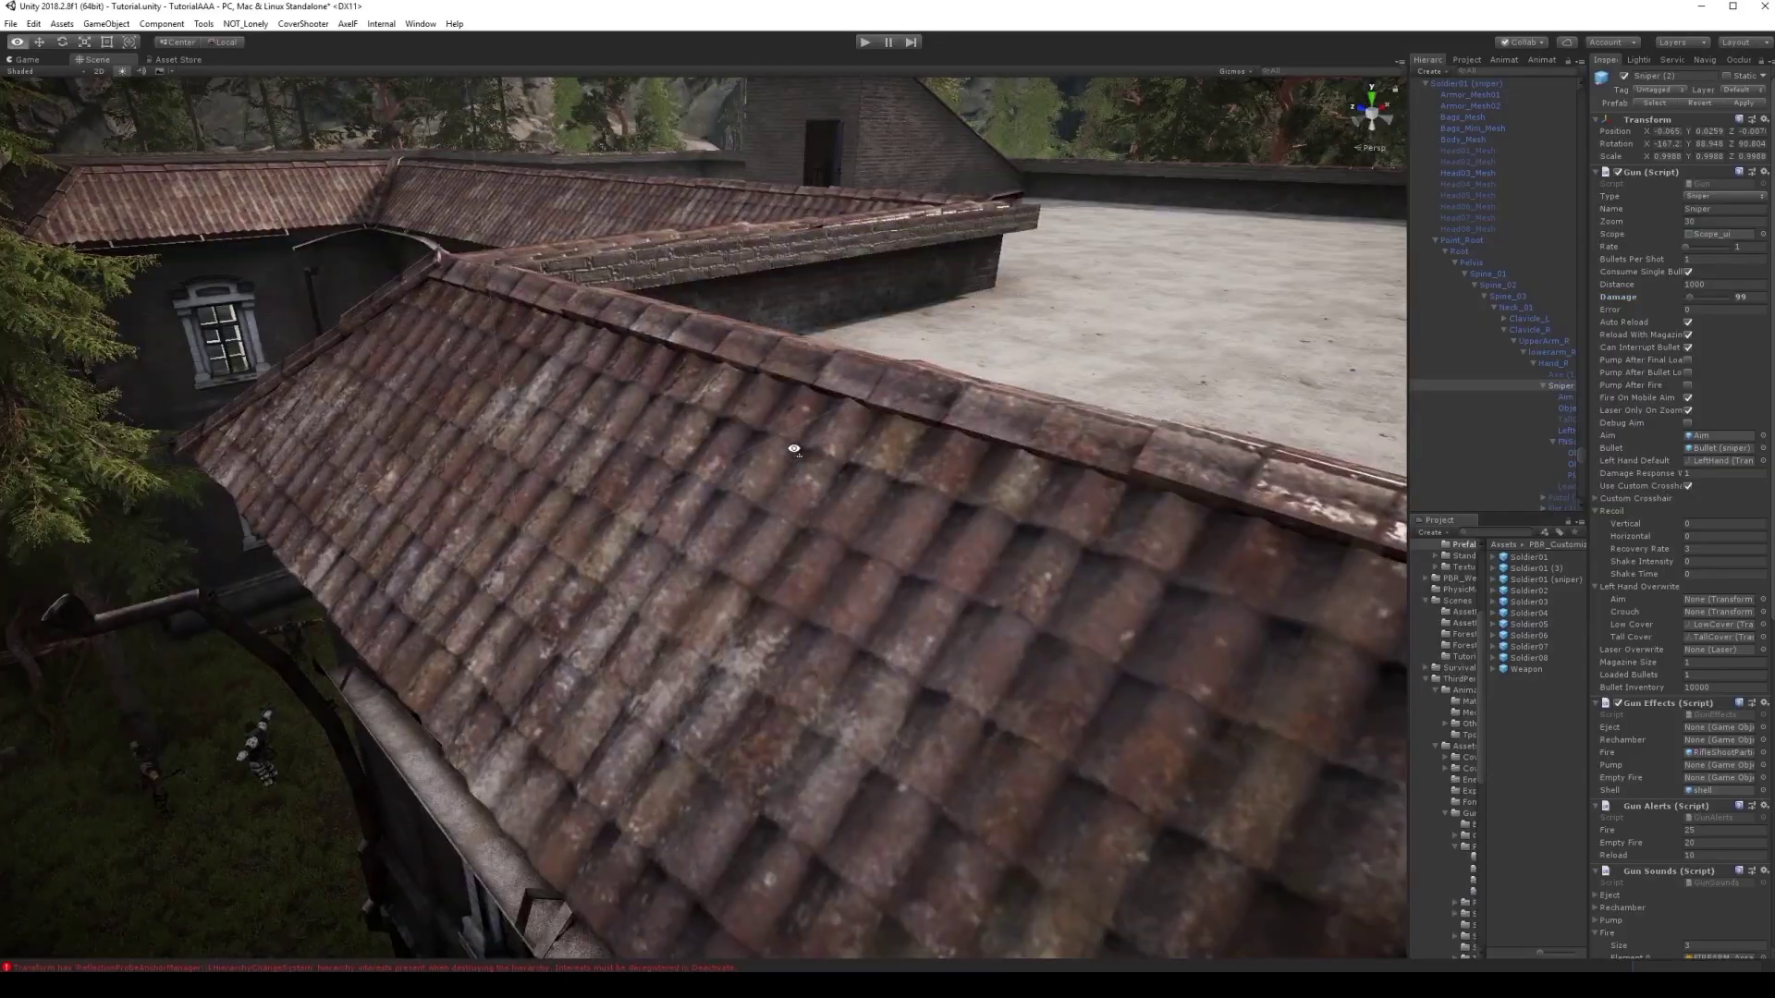
mouse_move(1037, 392)
alt+mouse_down()
mouse_move(554, 304)
mouse_move(769, 416)
alt+mouse_up()
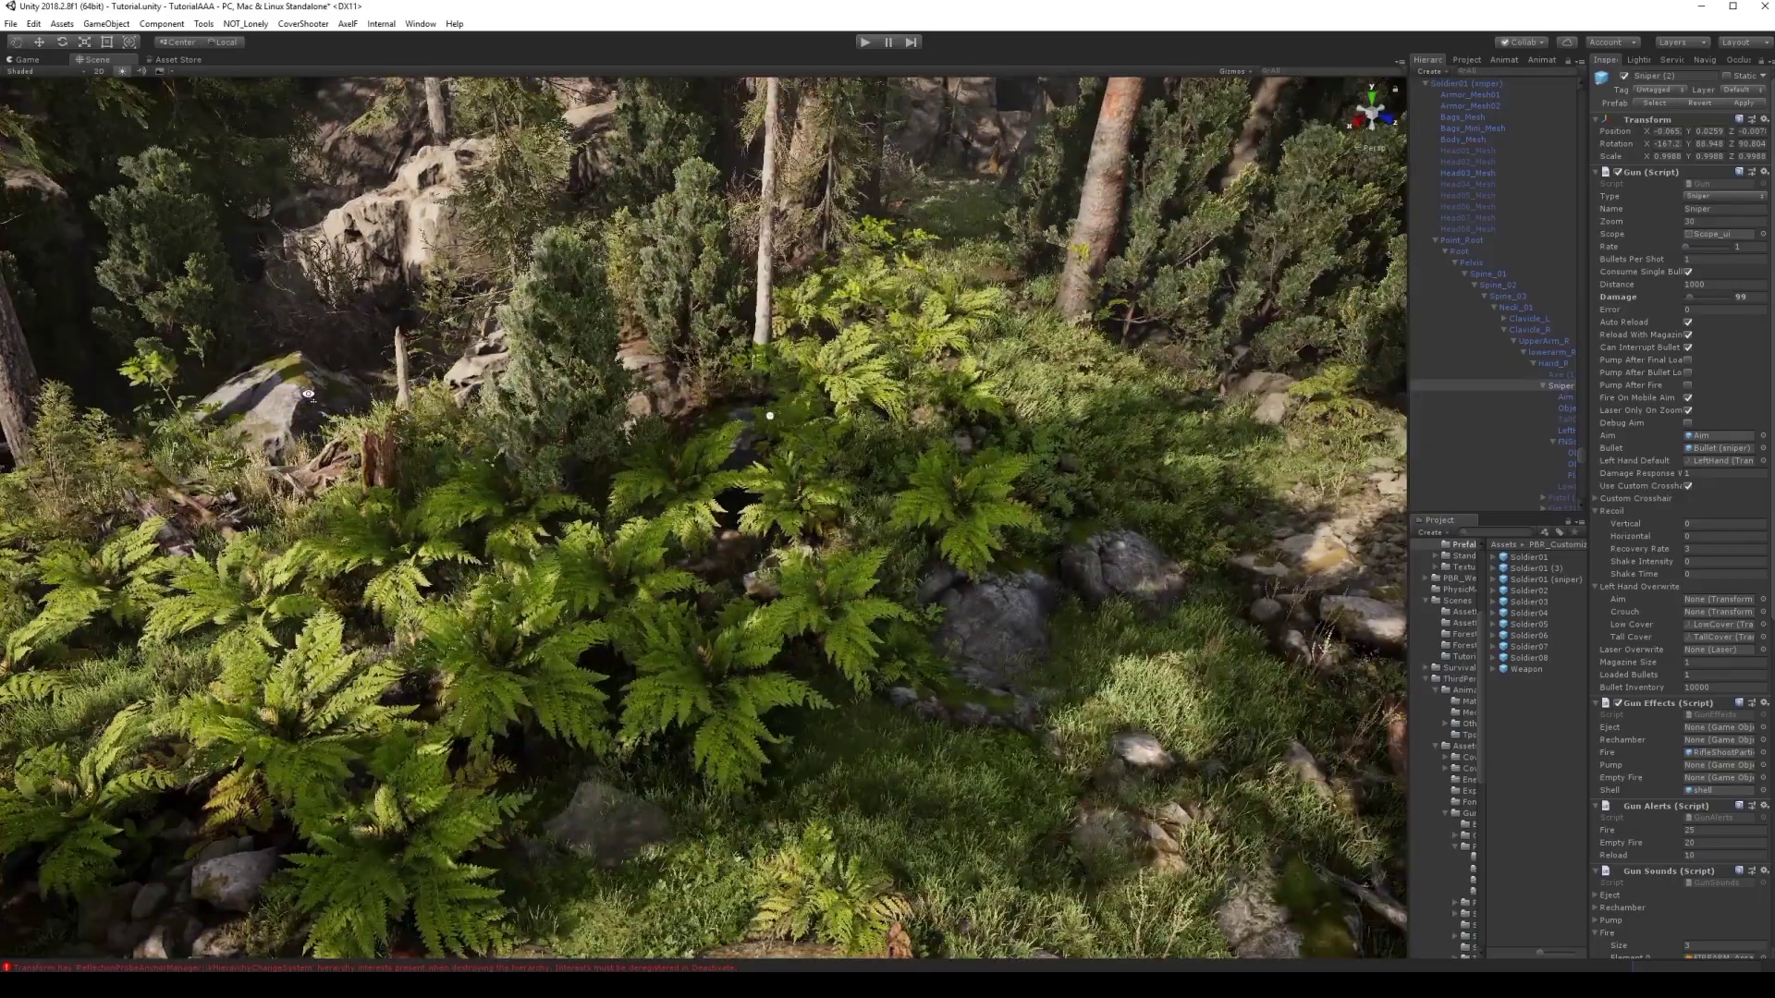
Select Grass (5), lower Alpha Cutoff to show the grass zones, then raise it to hide them.
click(915, 404)
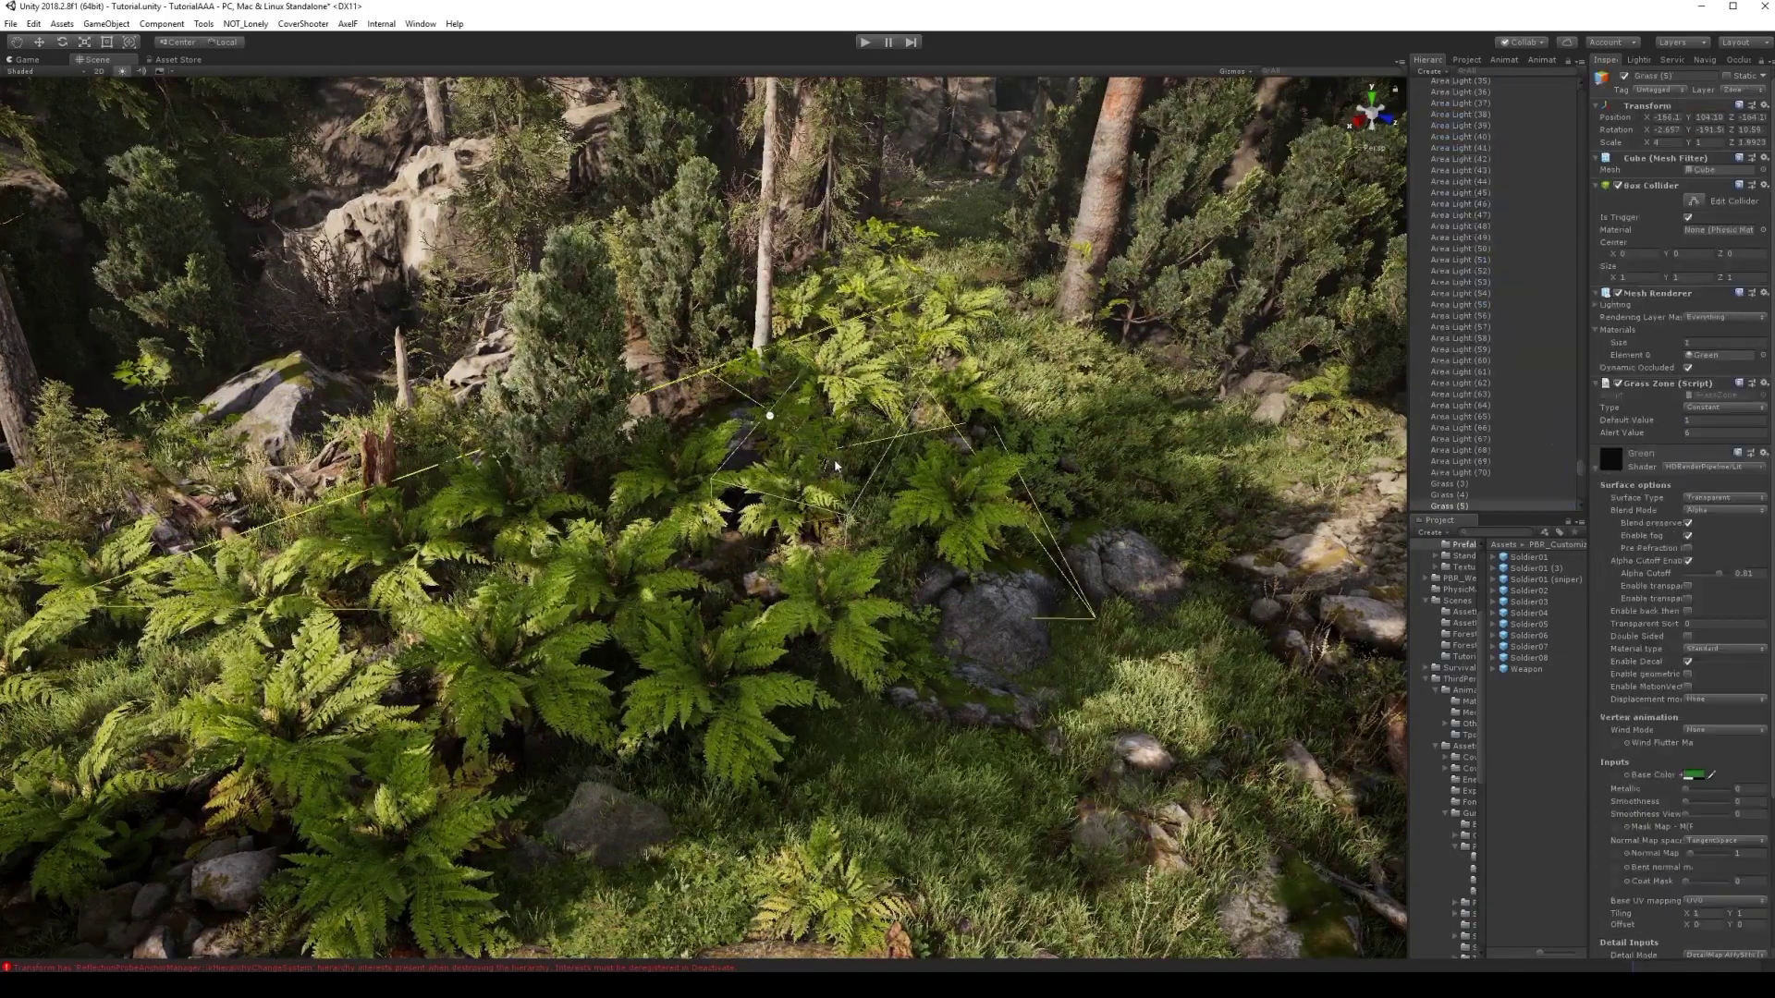
alt+drag(843, 449, 965, 548)
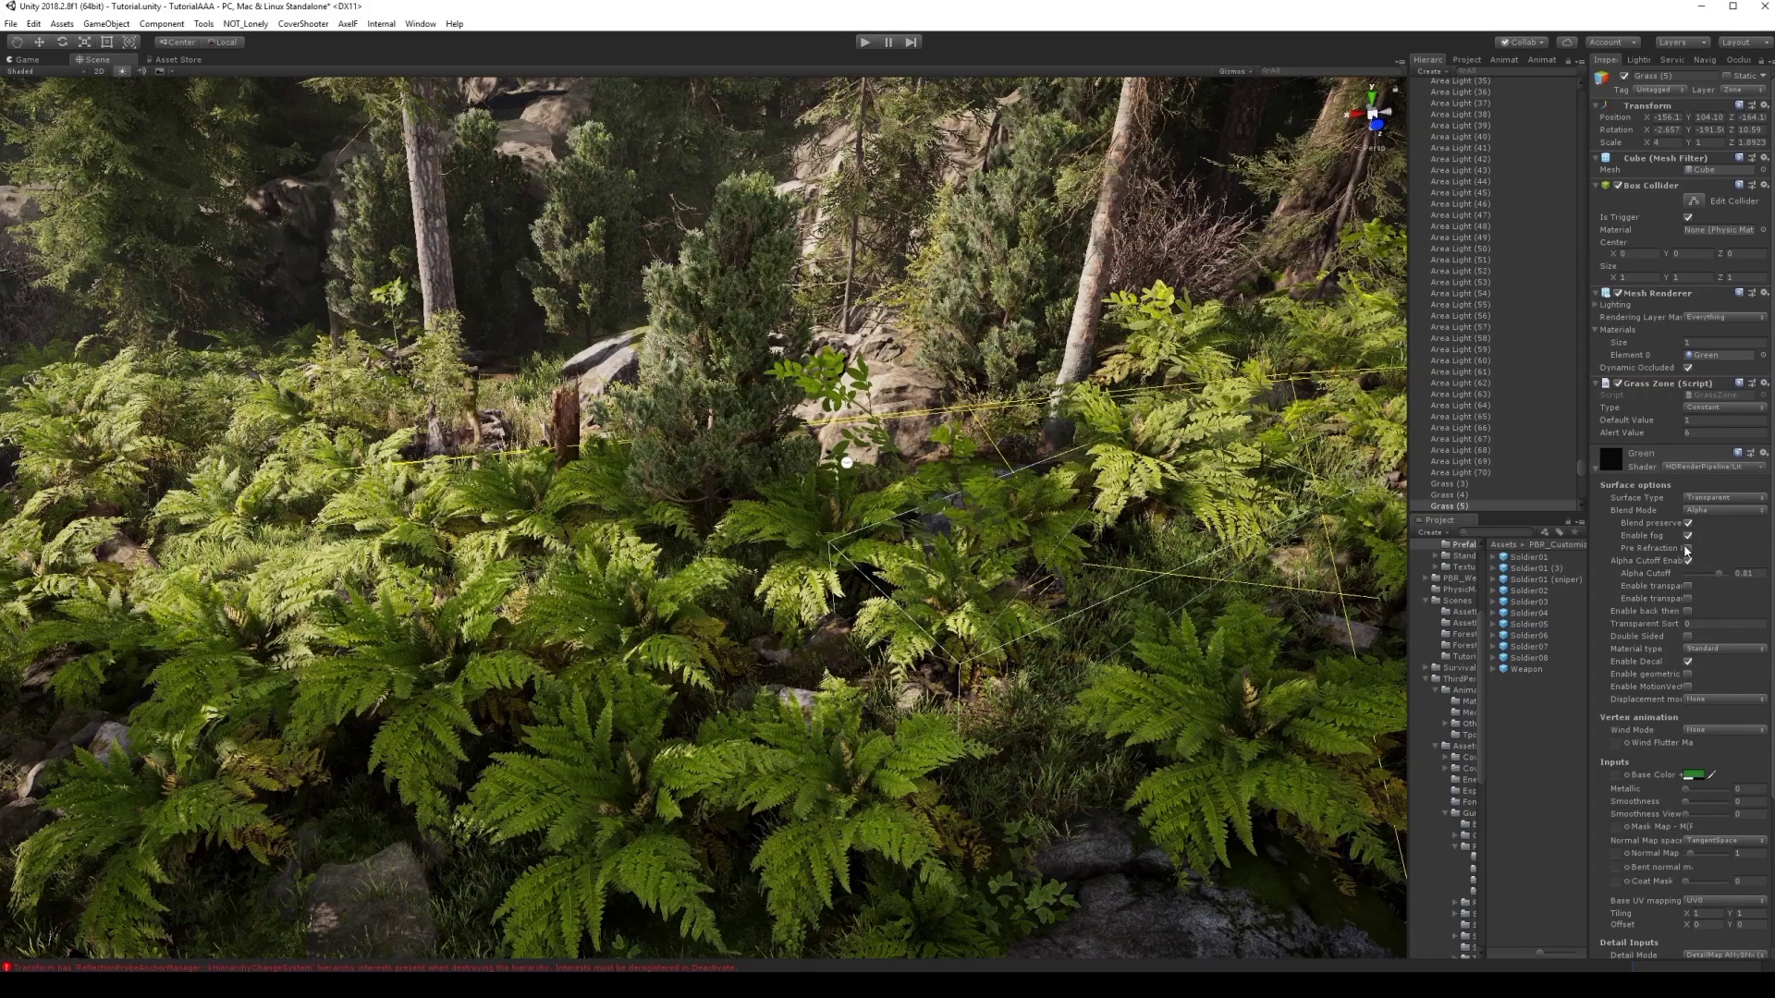
drag(1718, 574, 1698, 572)
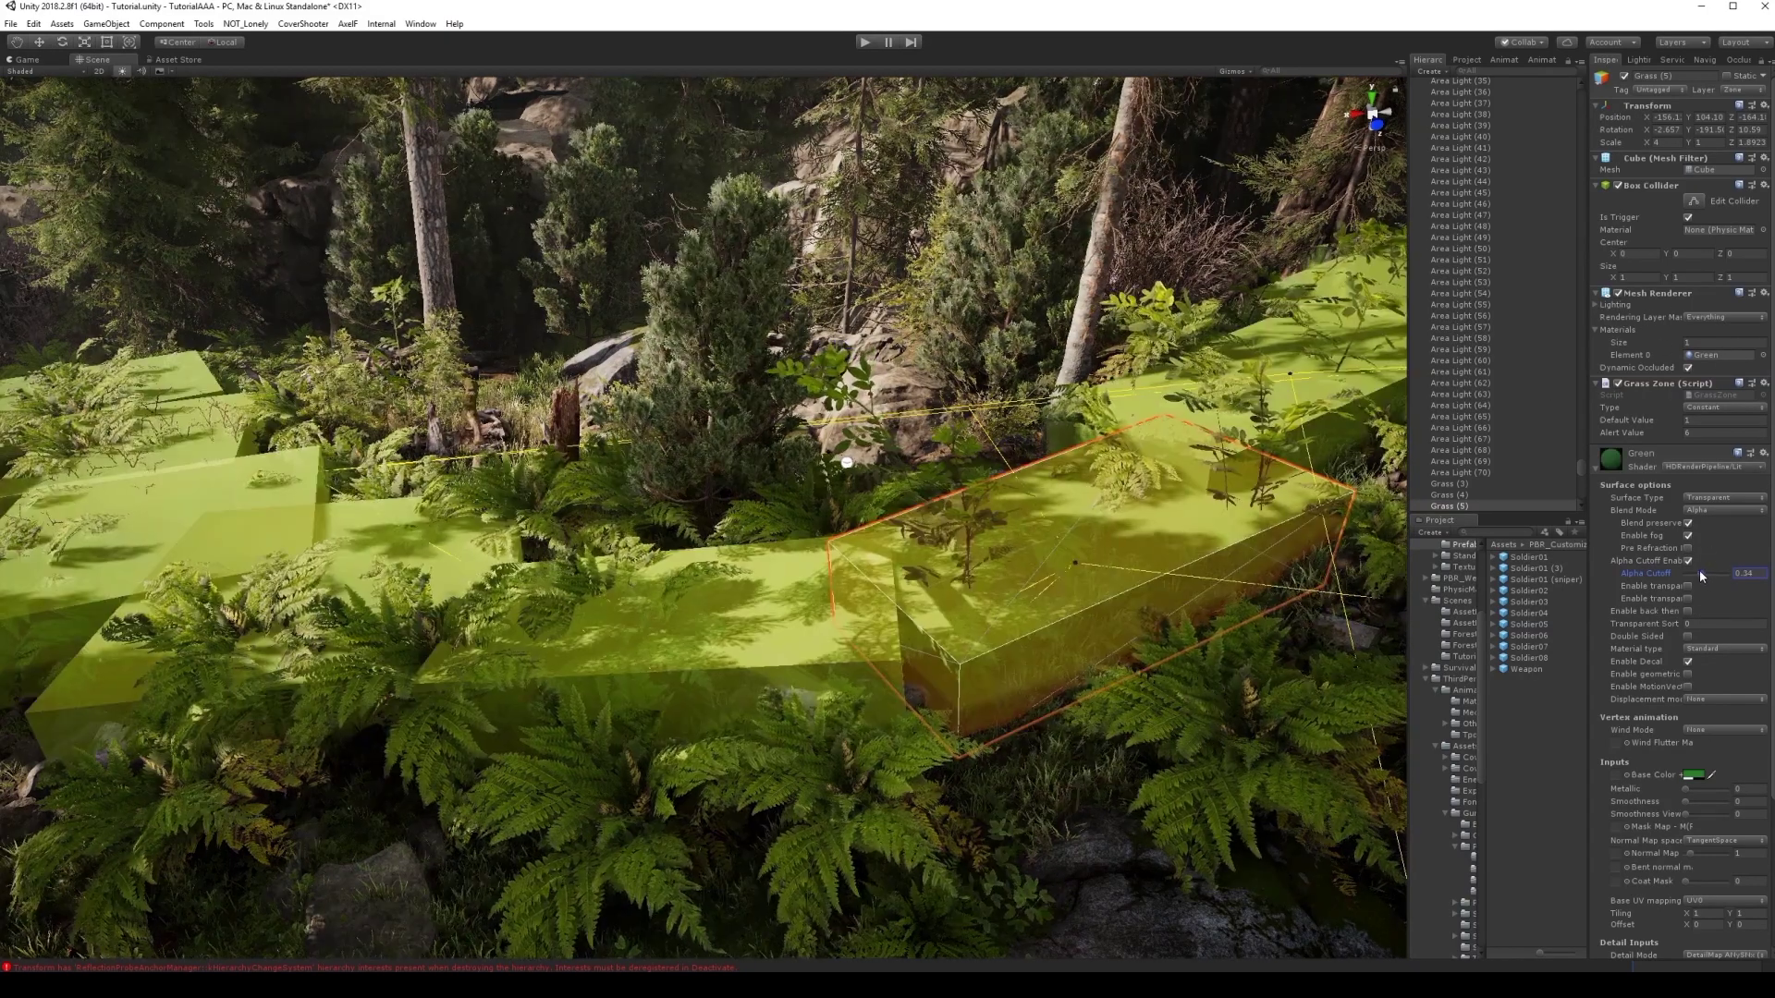
alt+drag(916, 594, 1011, 545)
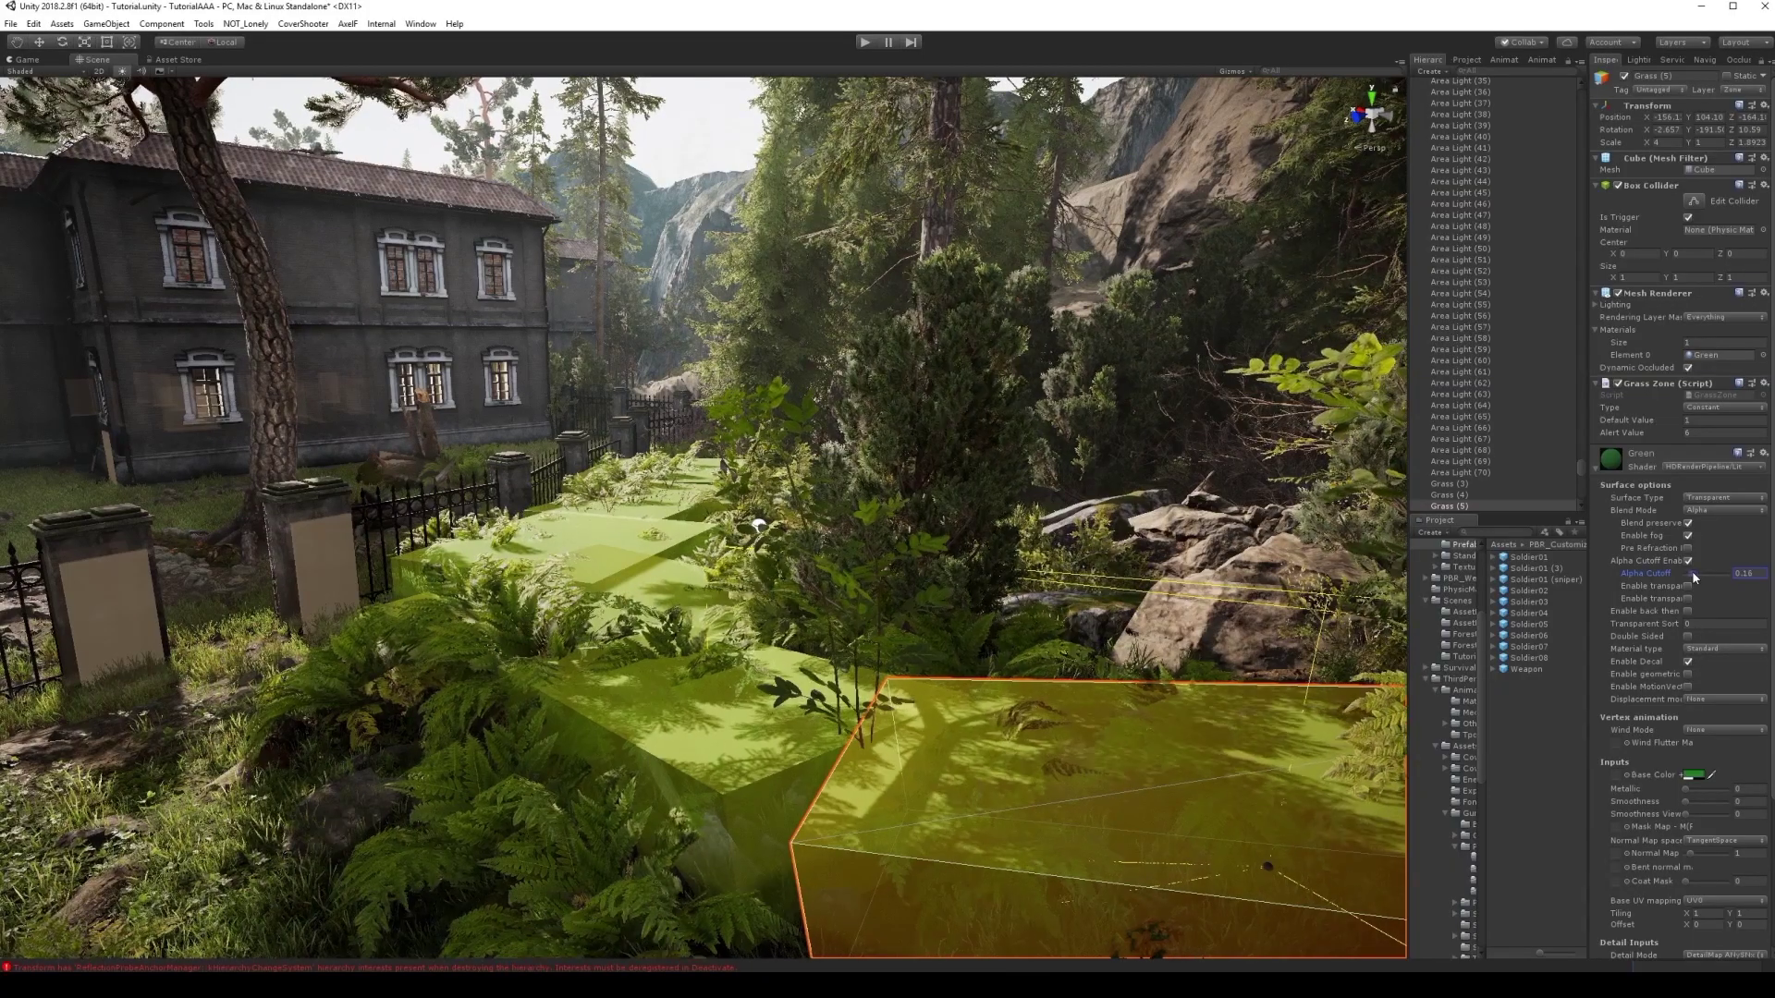
drag(1691, 573, 1715, 575)
Fly through the ferns past the fence and rocks toward the house.
right_drag(630, 675, 893, 525)
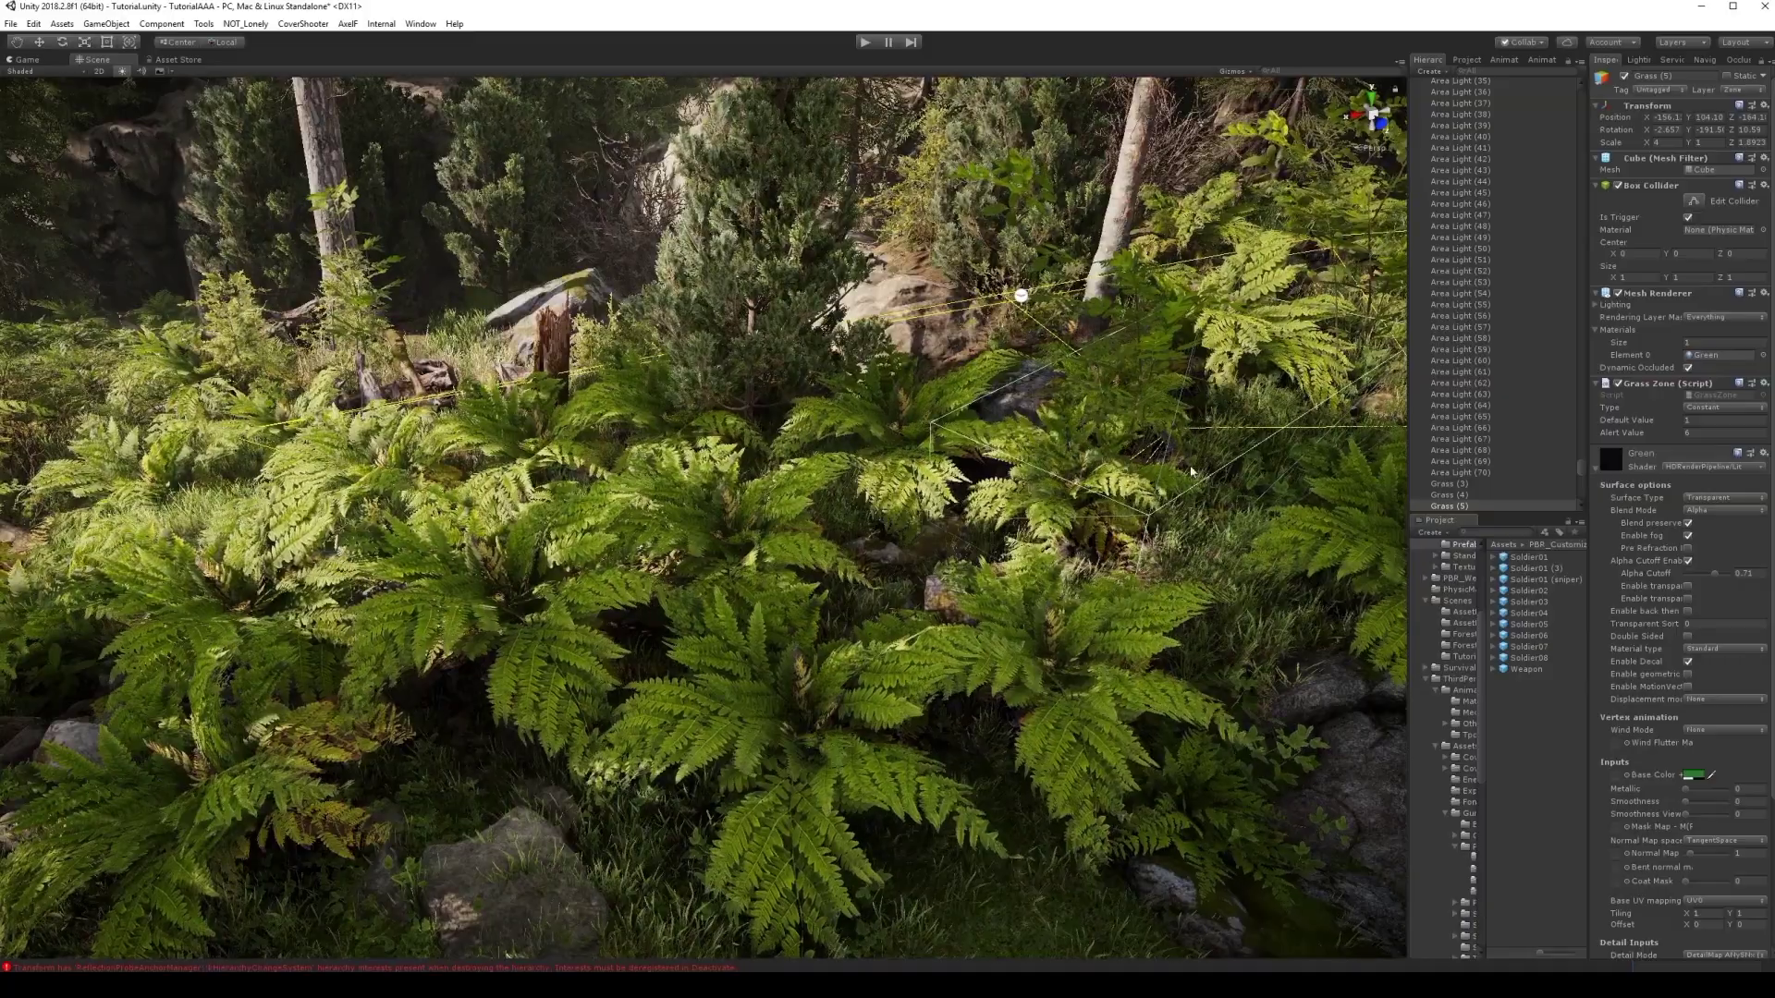
right_drag(1191, 472, 500, 472)
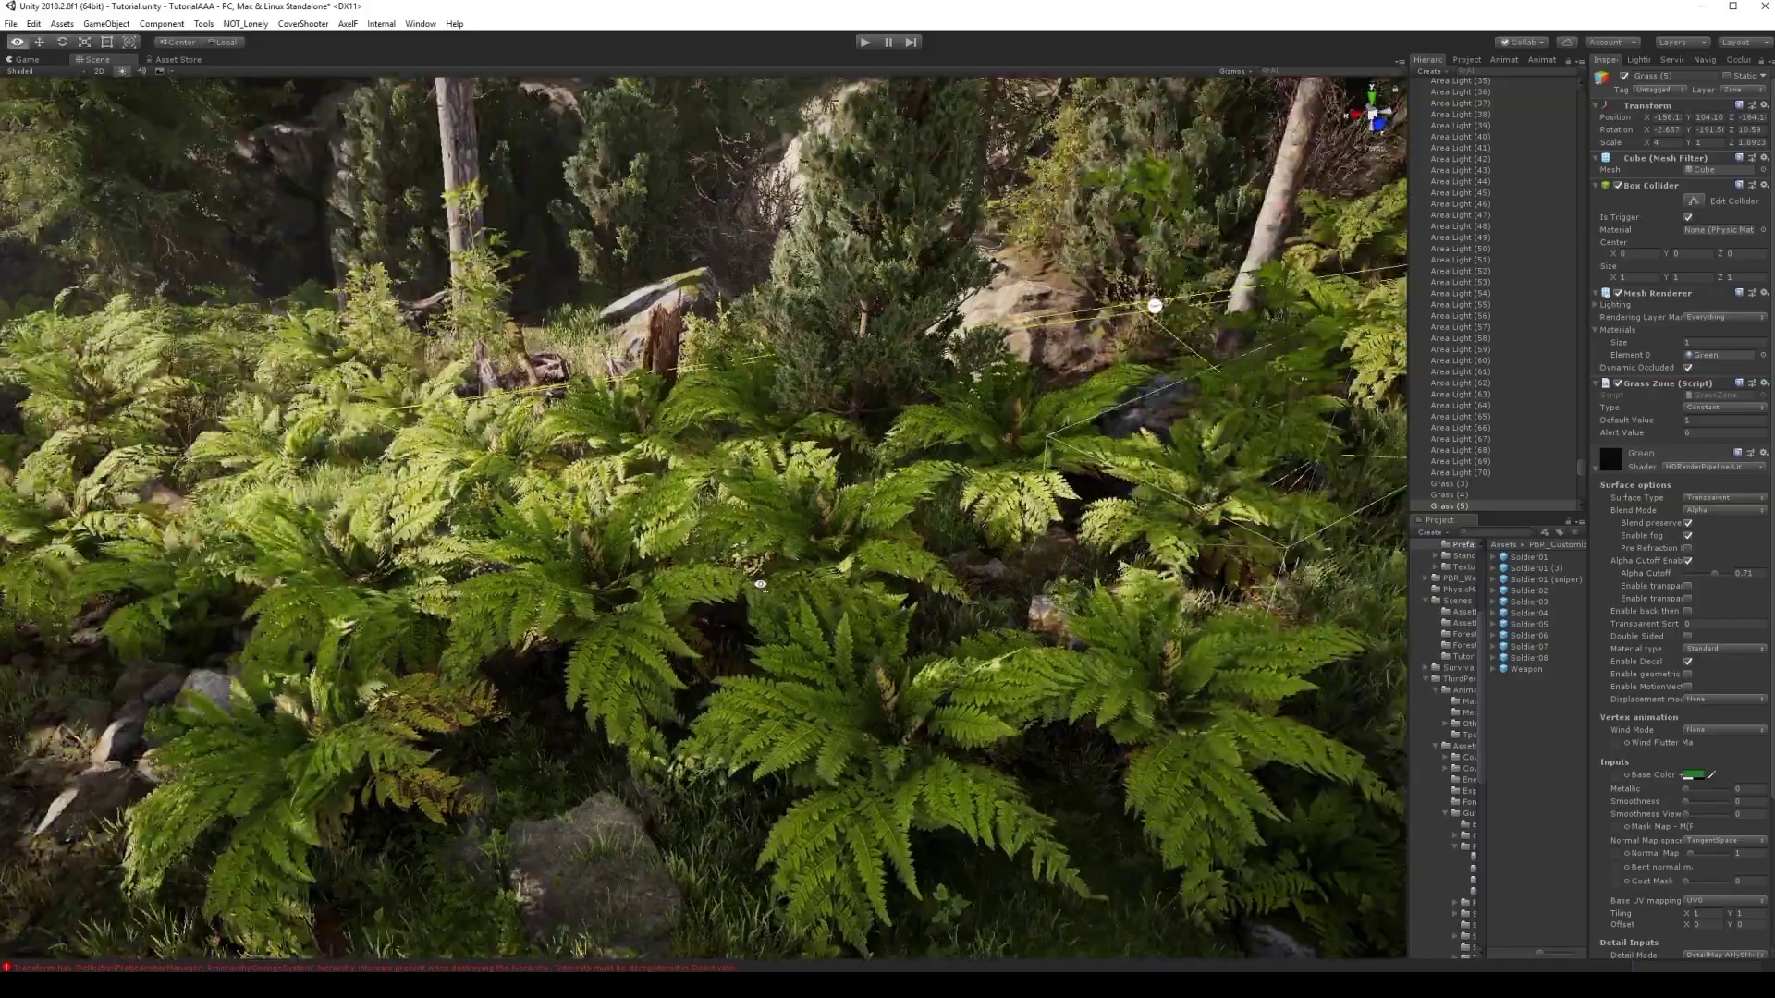
right_drag(862, 543, 594, 462)
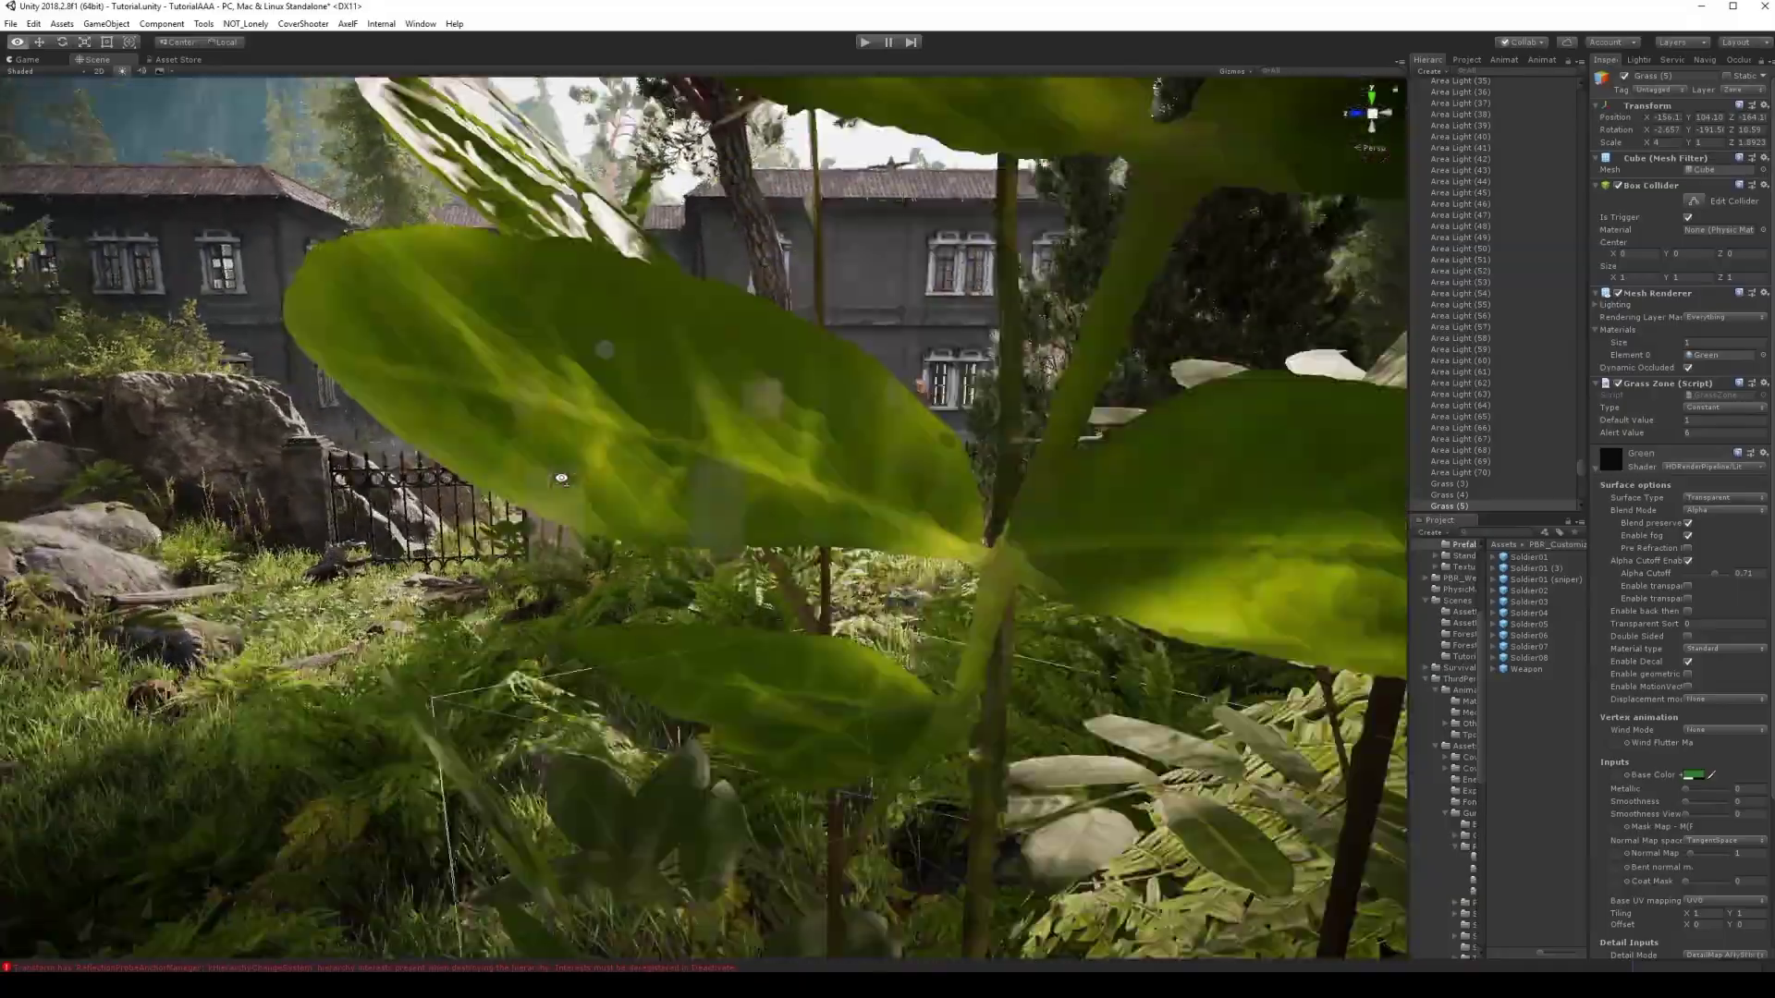
mouse_move(593, 462)
right_down()
mouse_move(622, 458)
mouse_move(628, 428)
mouse_move(561, 392)
mouse_move(285, 695)
mouse_move(379, 585)
right_up()
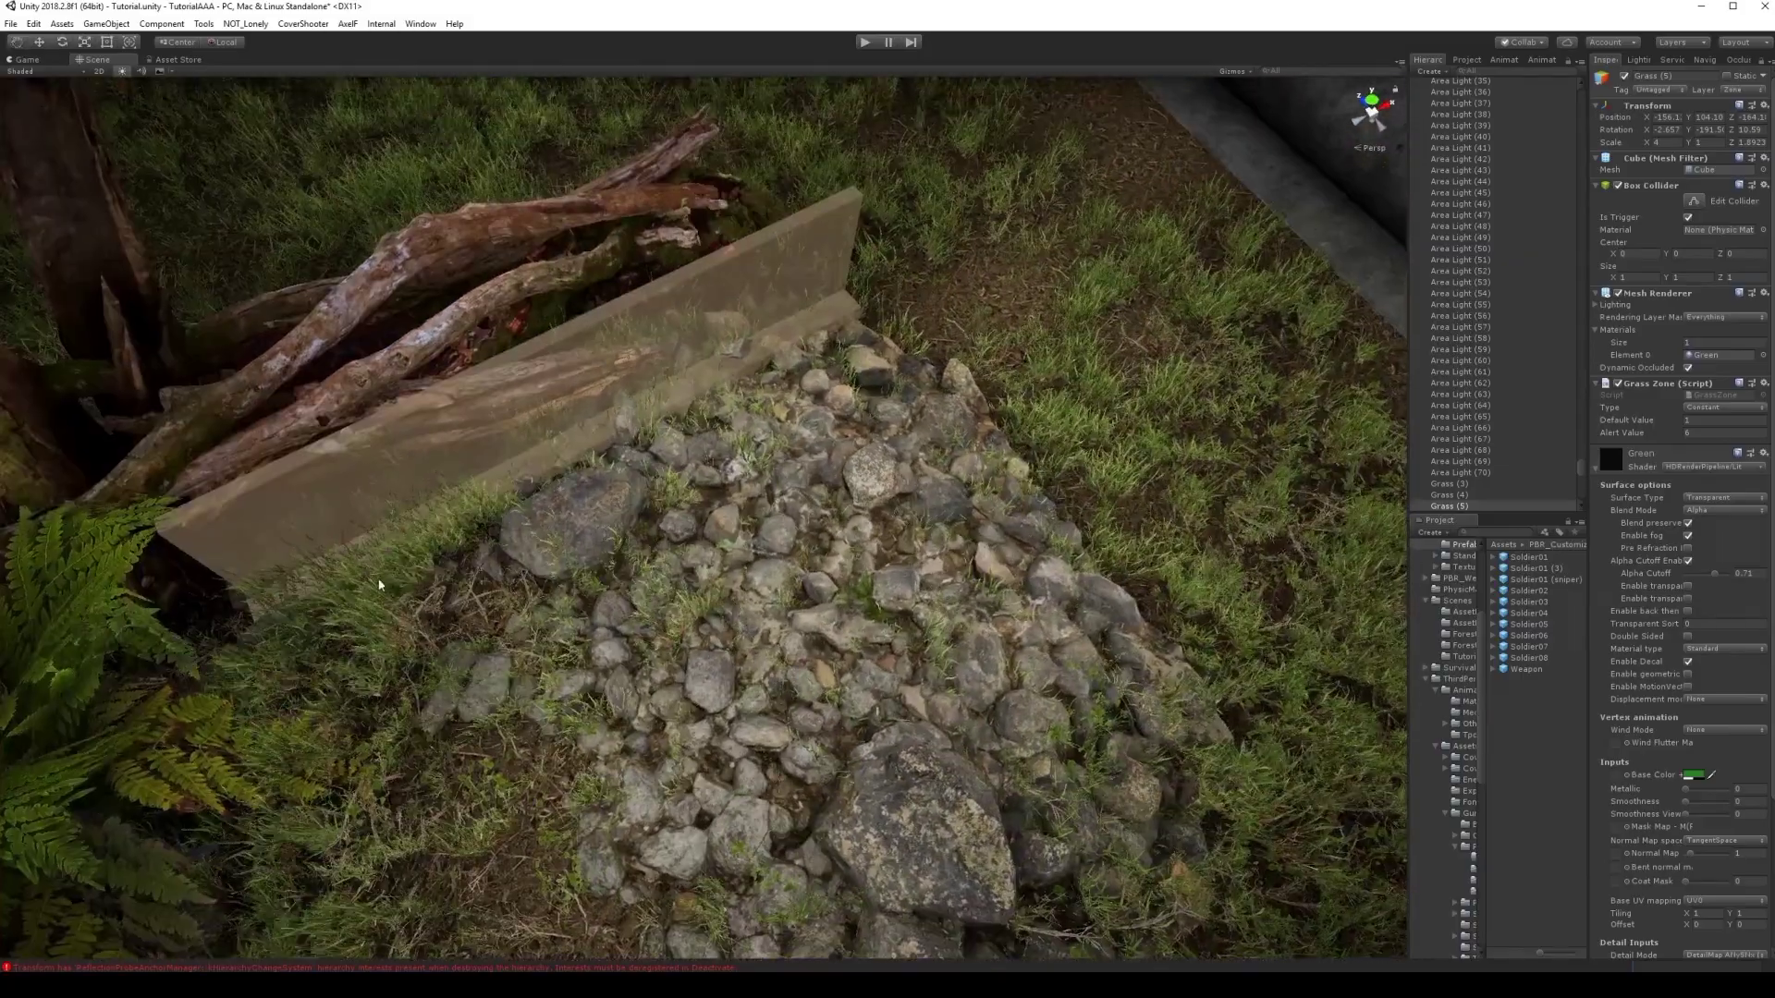
Select plank Cover (14) by the rock pile and fly to the school's front entrance.
click(602, 393)
right_drag(601, 393, 613, 314)
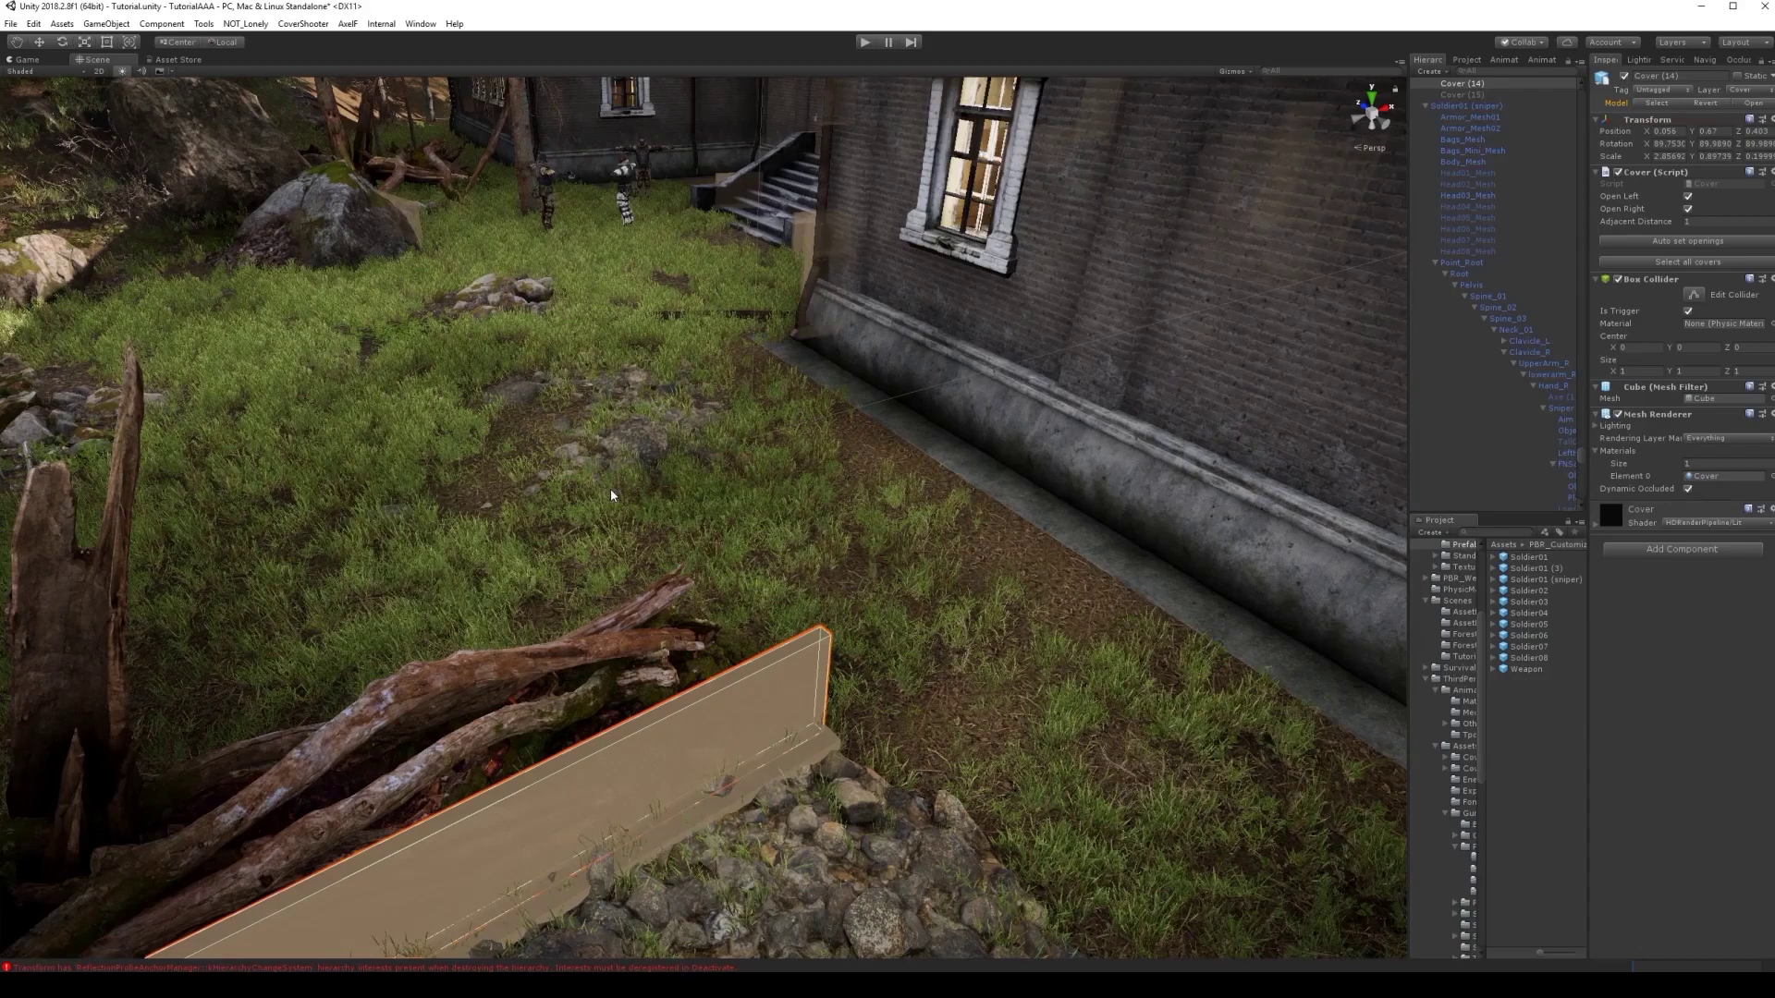
right_drag(641, 378, 638, 372)
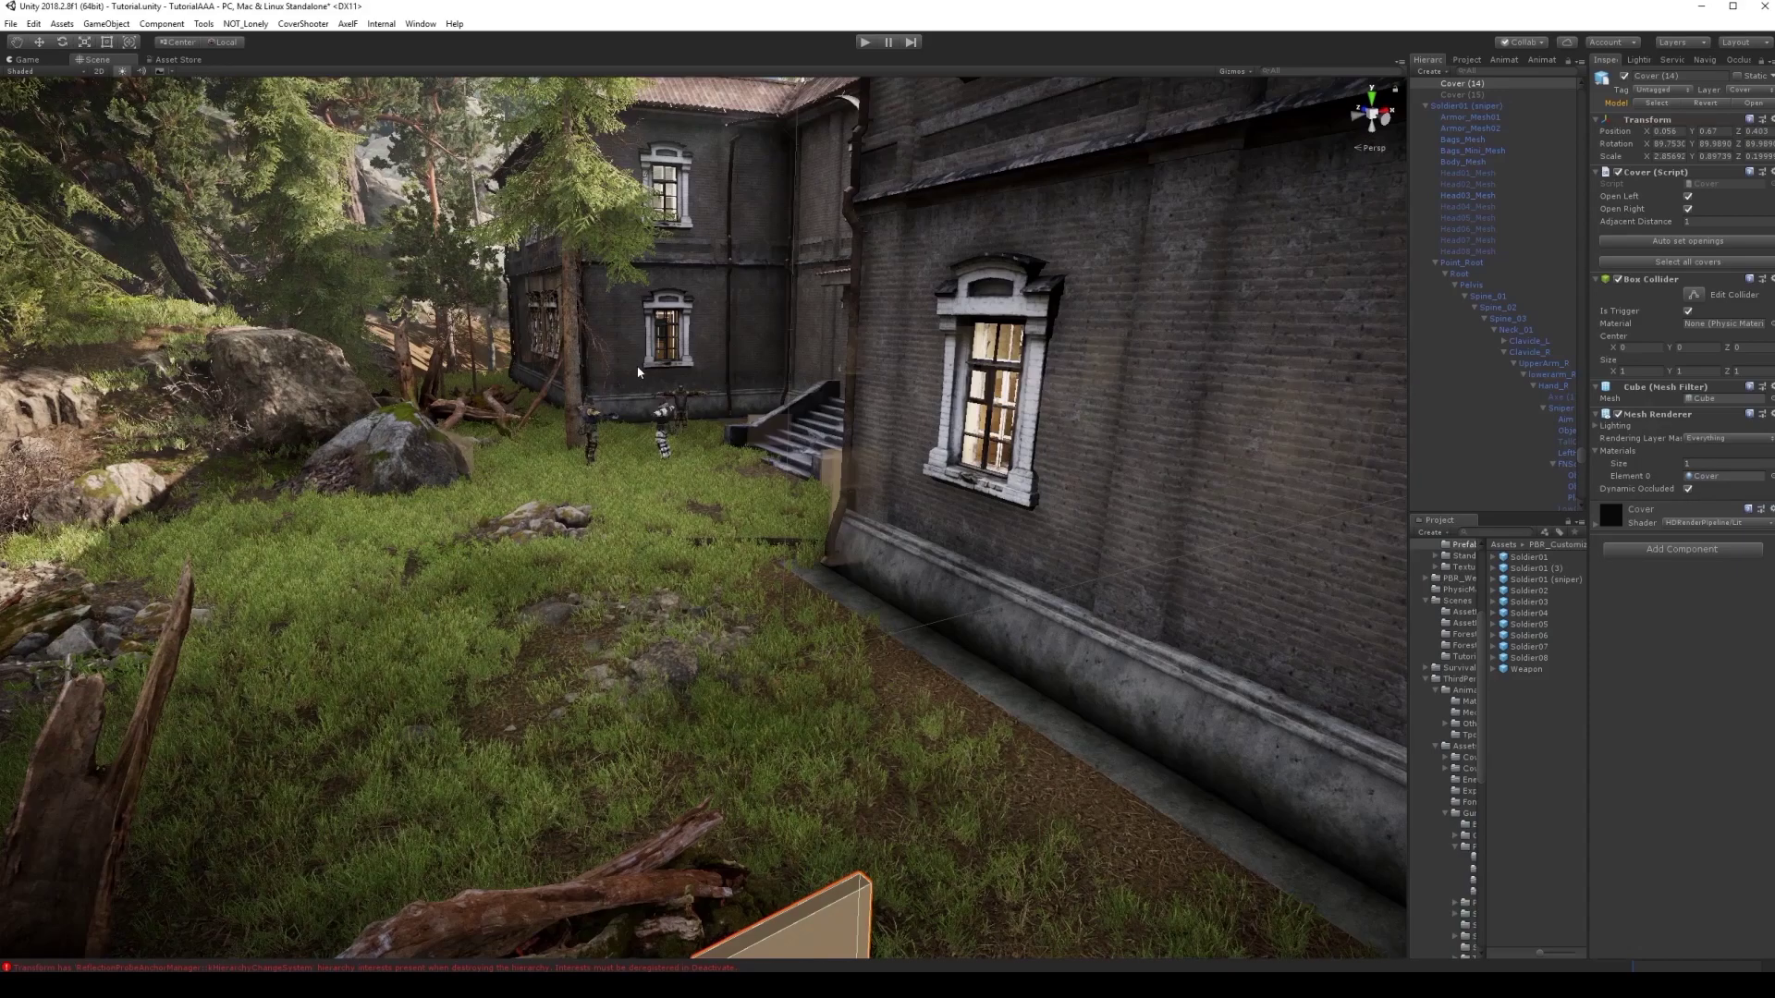
mouse_move(696, 431)
right_down()
mouse_move(920, 429)
mouse_move(721, 403)
mouse_move(828, 545)
mouse_move(790, 578)
mouse_move(1094, 571)
right_up()
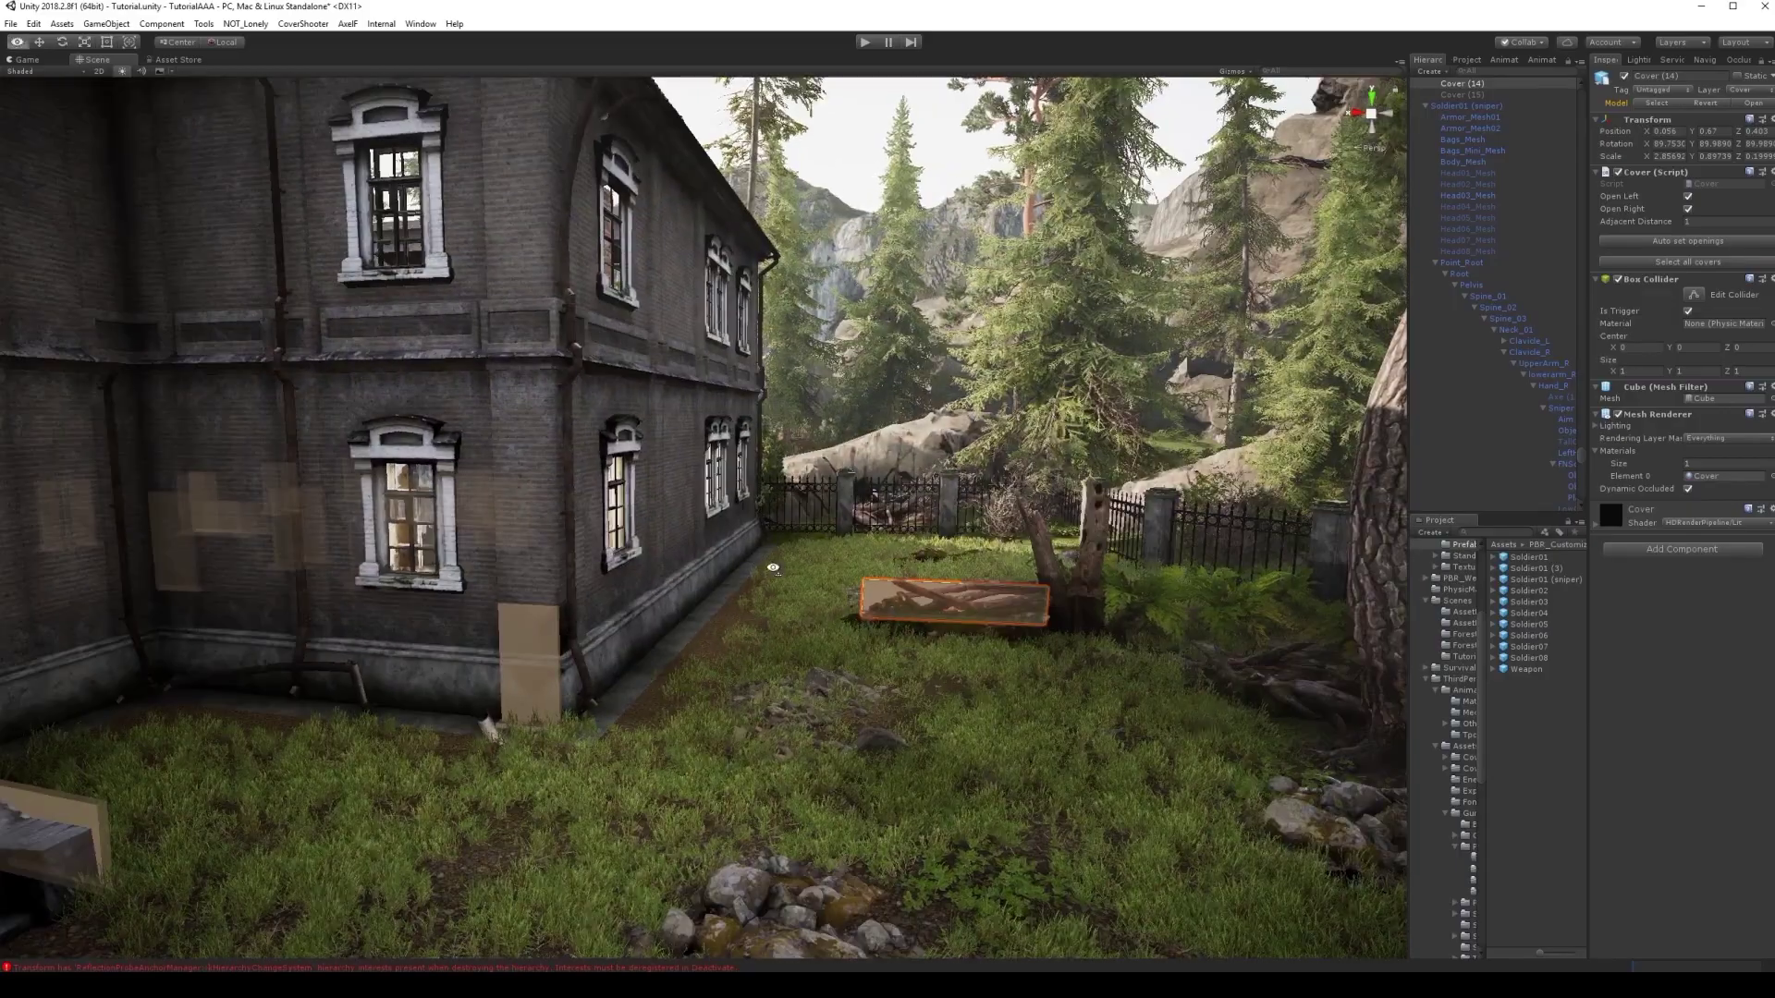
right_drag(773, 568, 457, 556)
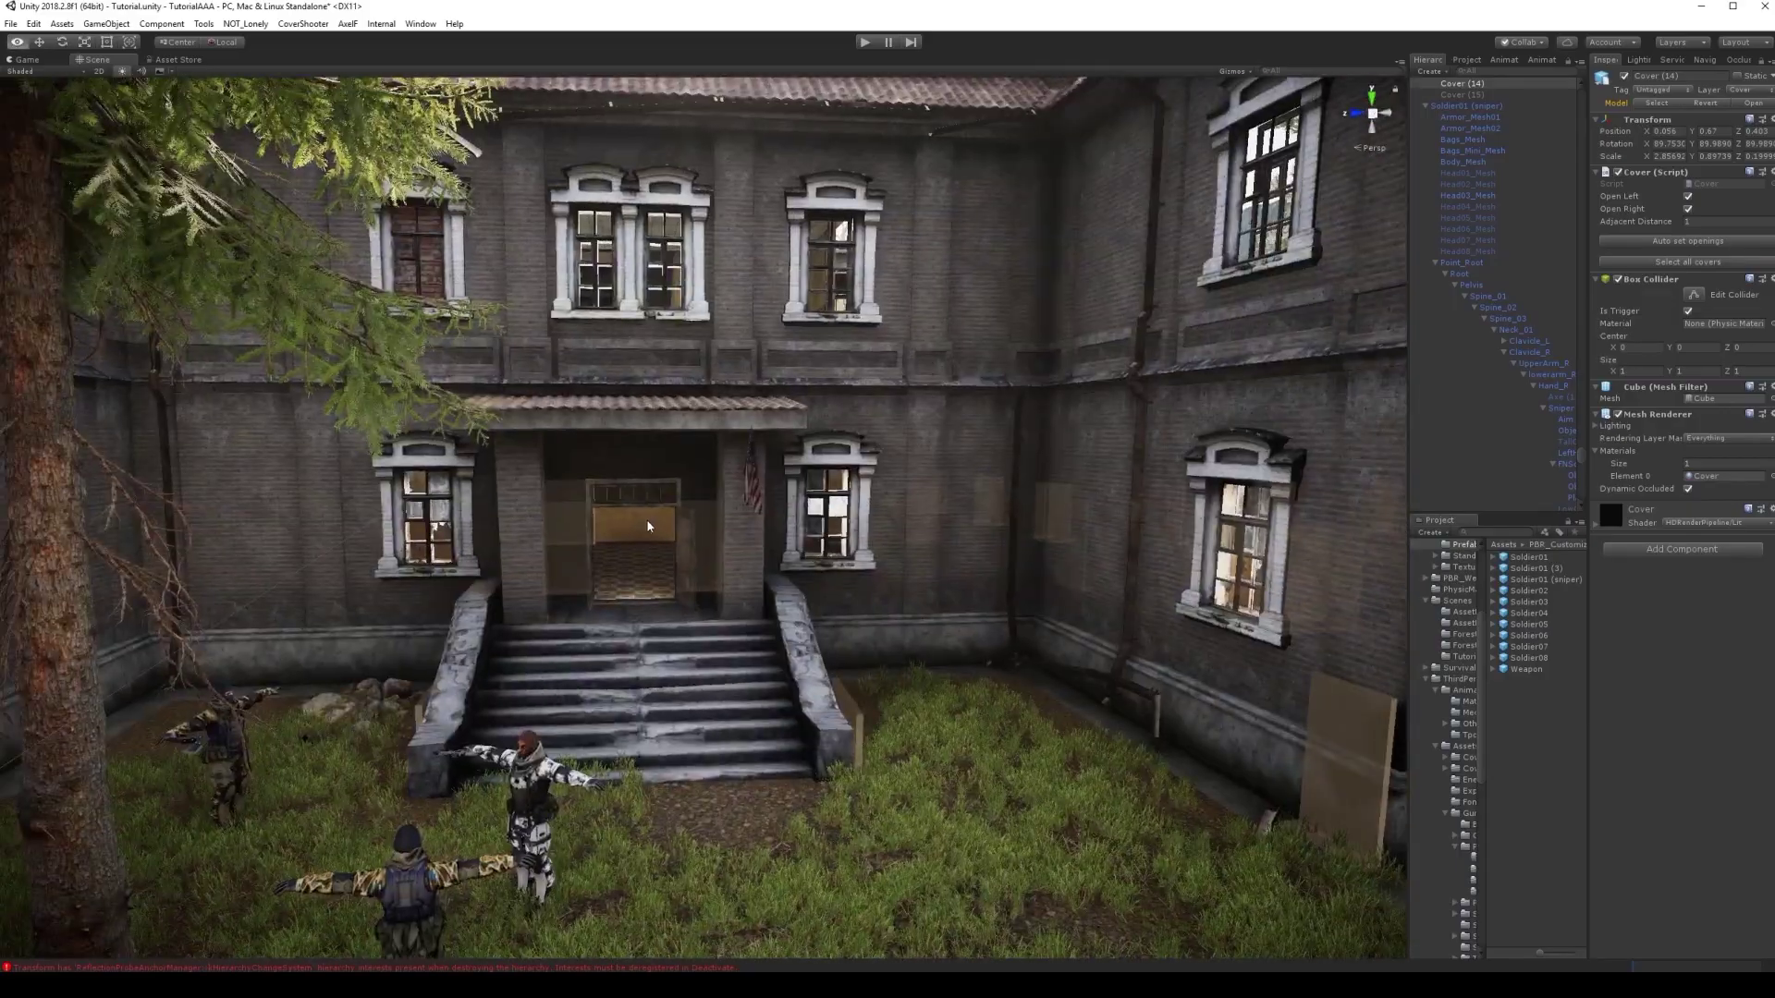
mouse_move(648, 527)
right_down()
mouse_move(858, 560)
mouse_move(813, 589)
mouse_move(807, 567)
mouse_move(555, 542)
right_up()
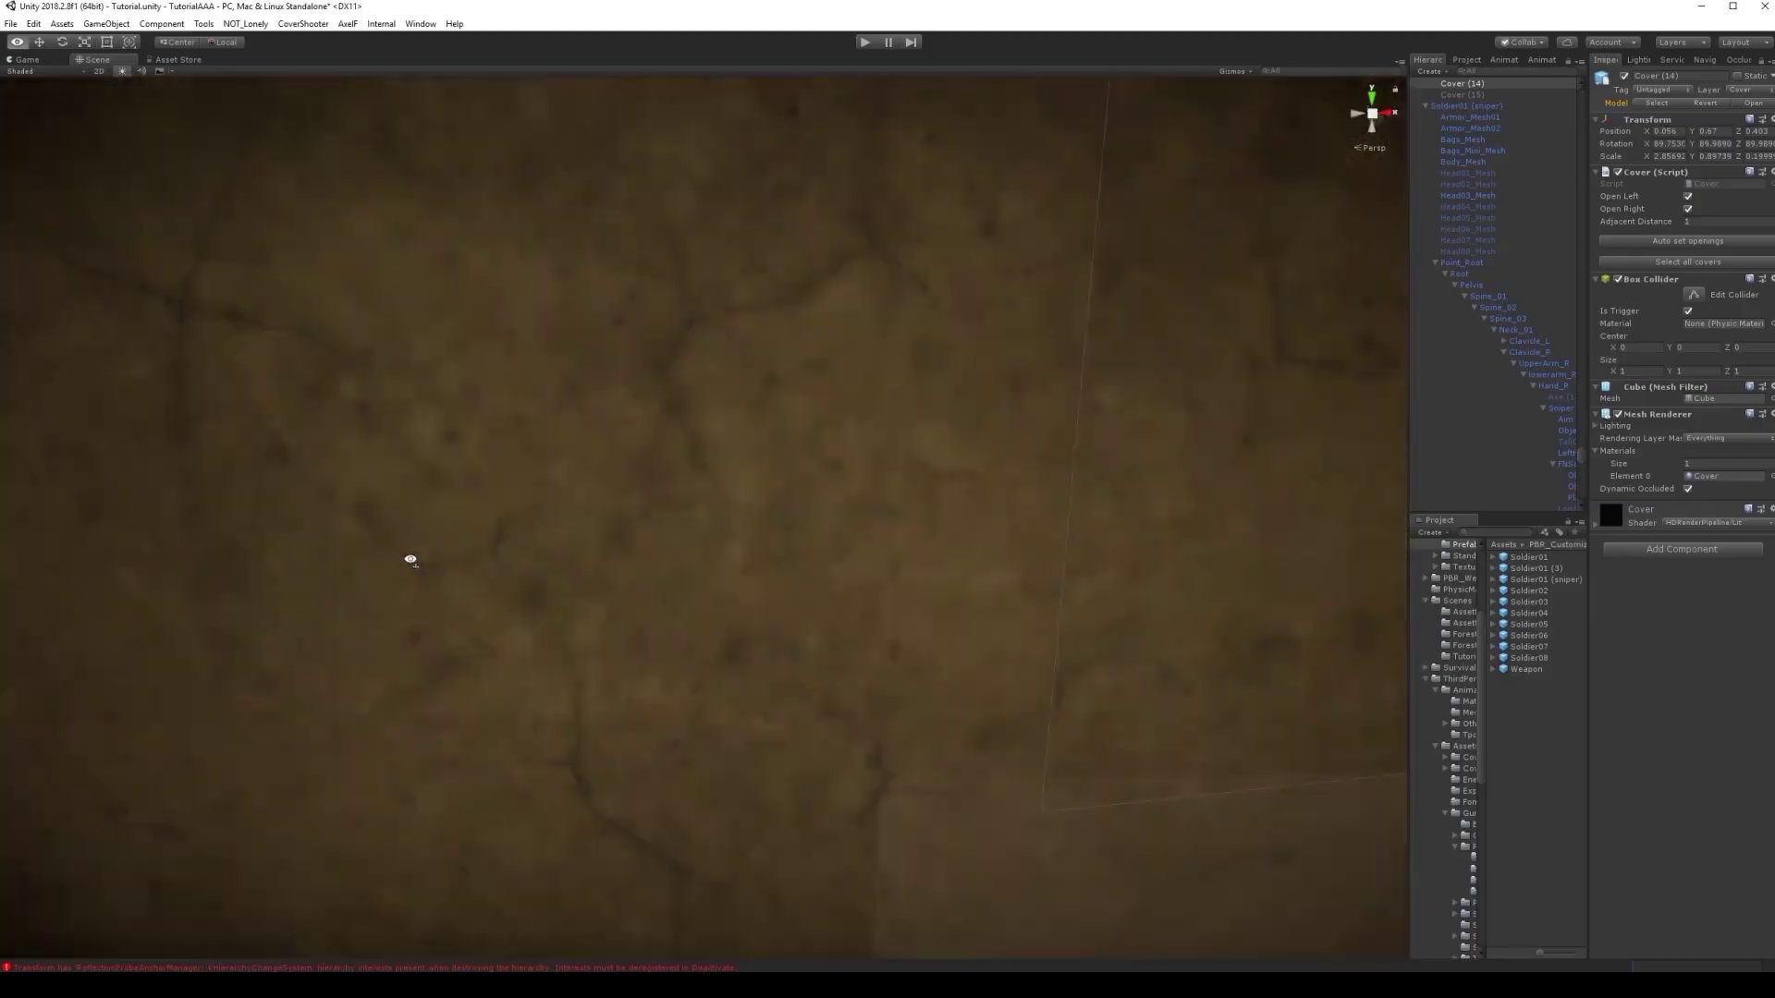
Fly through the school's classrooms and gym to the hallway facing the stairs.
right_drag(574, 561, 234, 579)
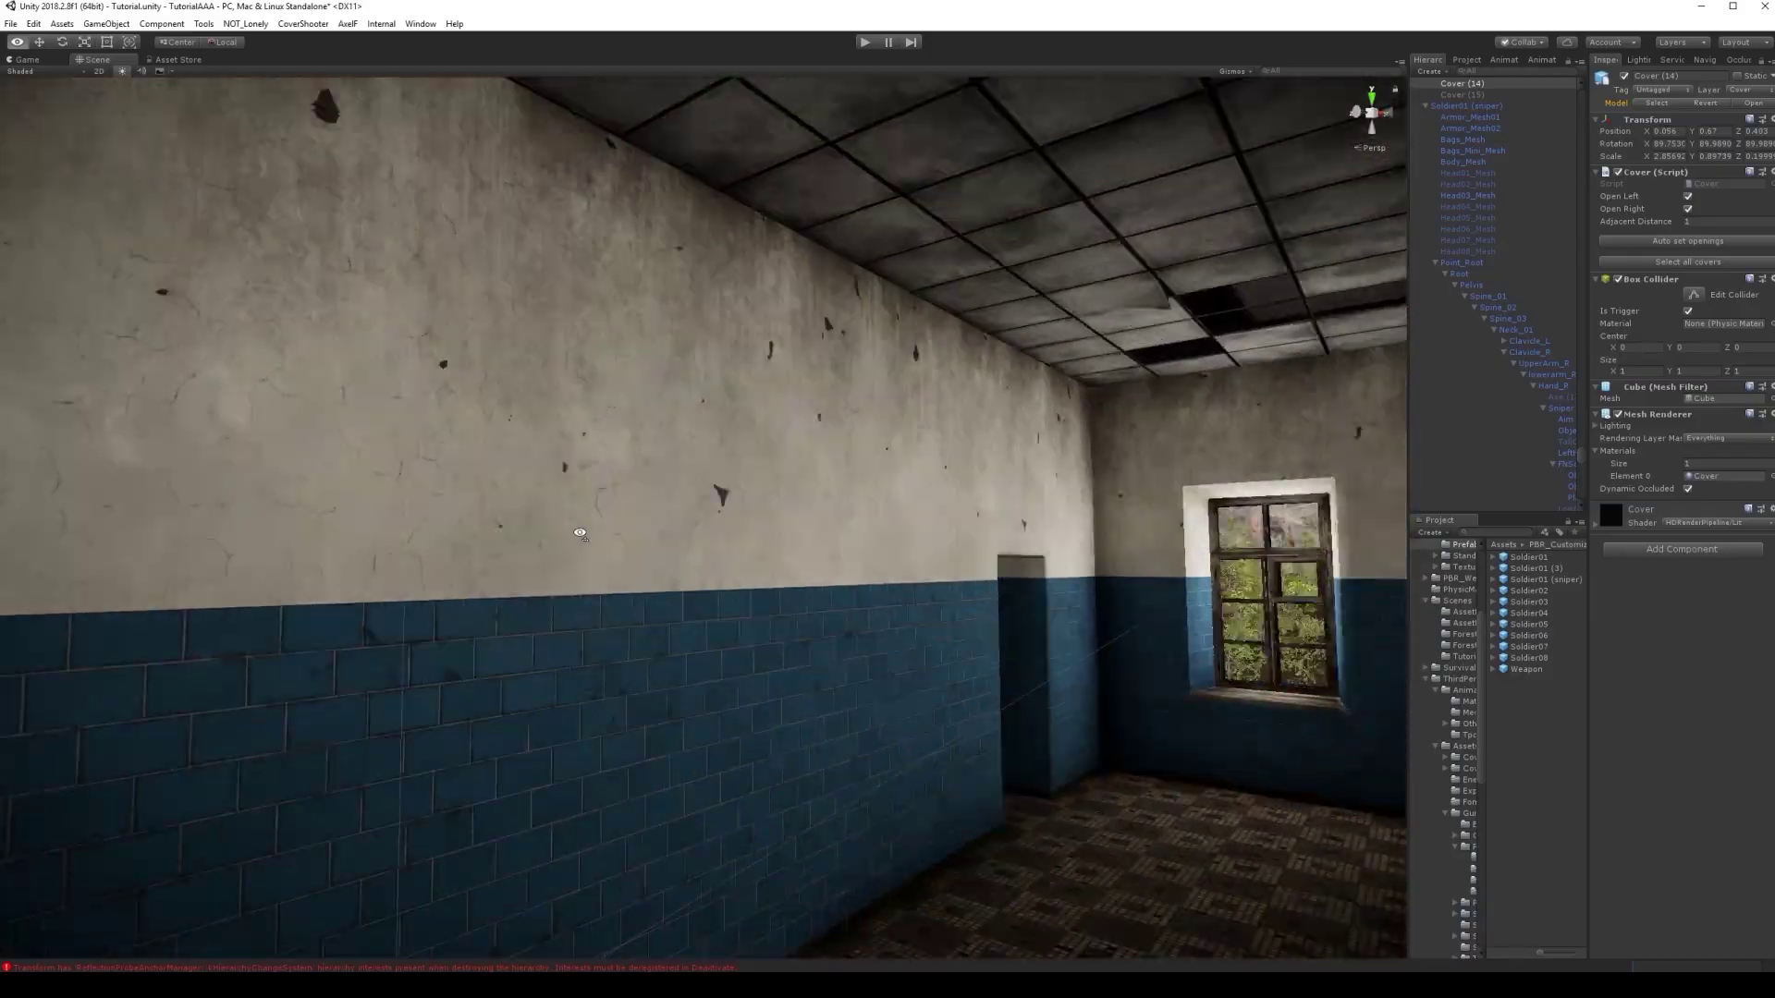
mouse_move(580, 533)
right_down()
mouse_move(718, 588)
mouse_move(1236, 541)
right_up()
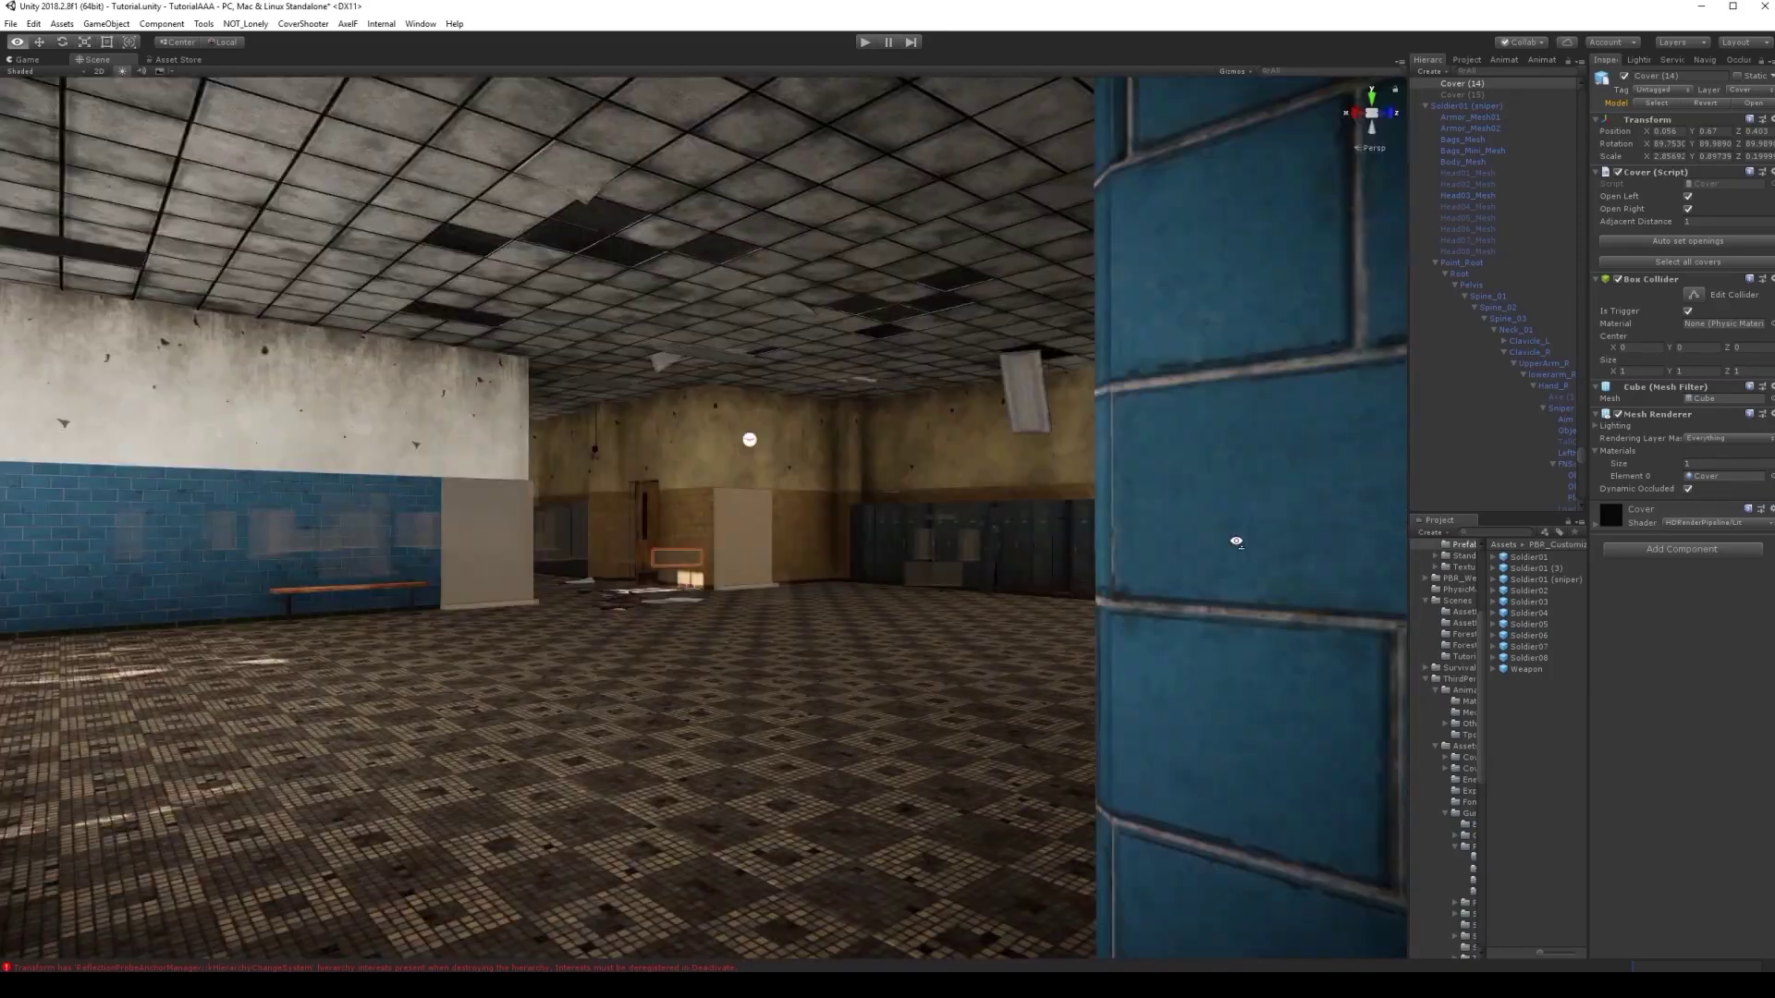
mouse_move(1184, 425)
right_down()
mouse_move(1069, 524)
mouse_move(1448, 576)
mouse_move(909, 593)
mouse_move(884, 545)
mouse_move(829, 576)
mouse_move(1080, 573)
right_up()
right_drag(835, 664, 1123, 625)
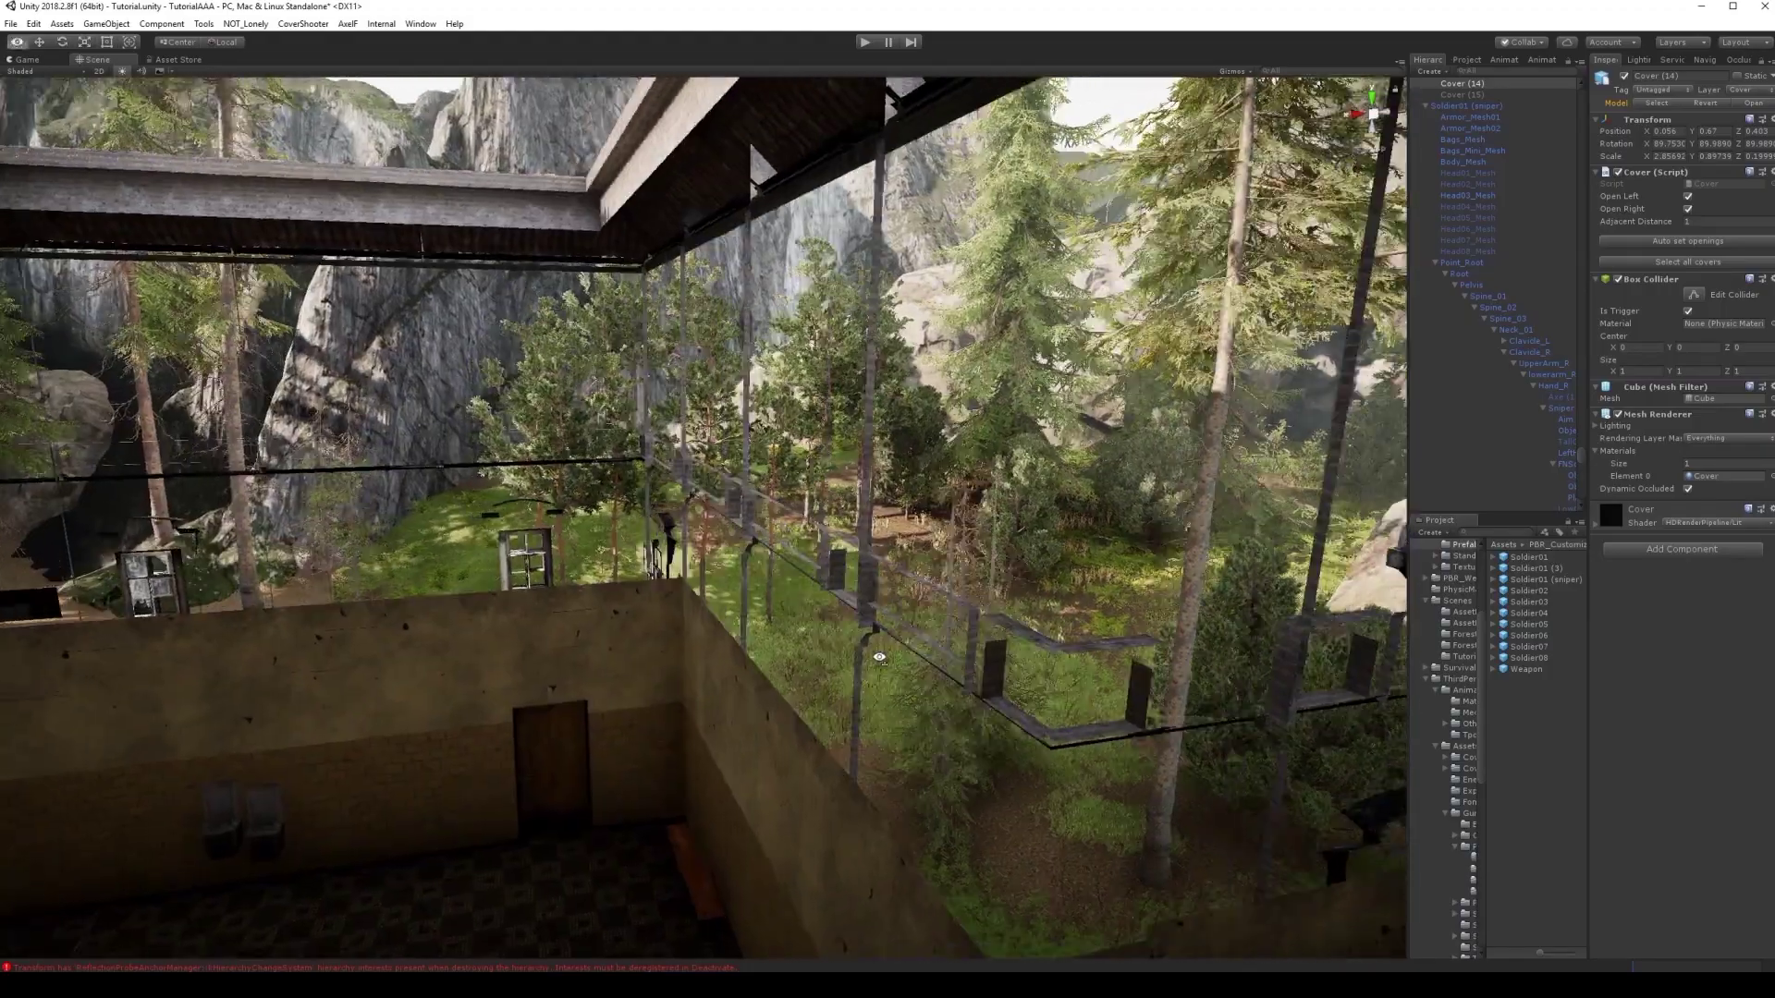
right_drag(933, 647, 1142, 636)
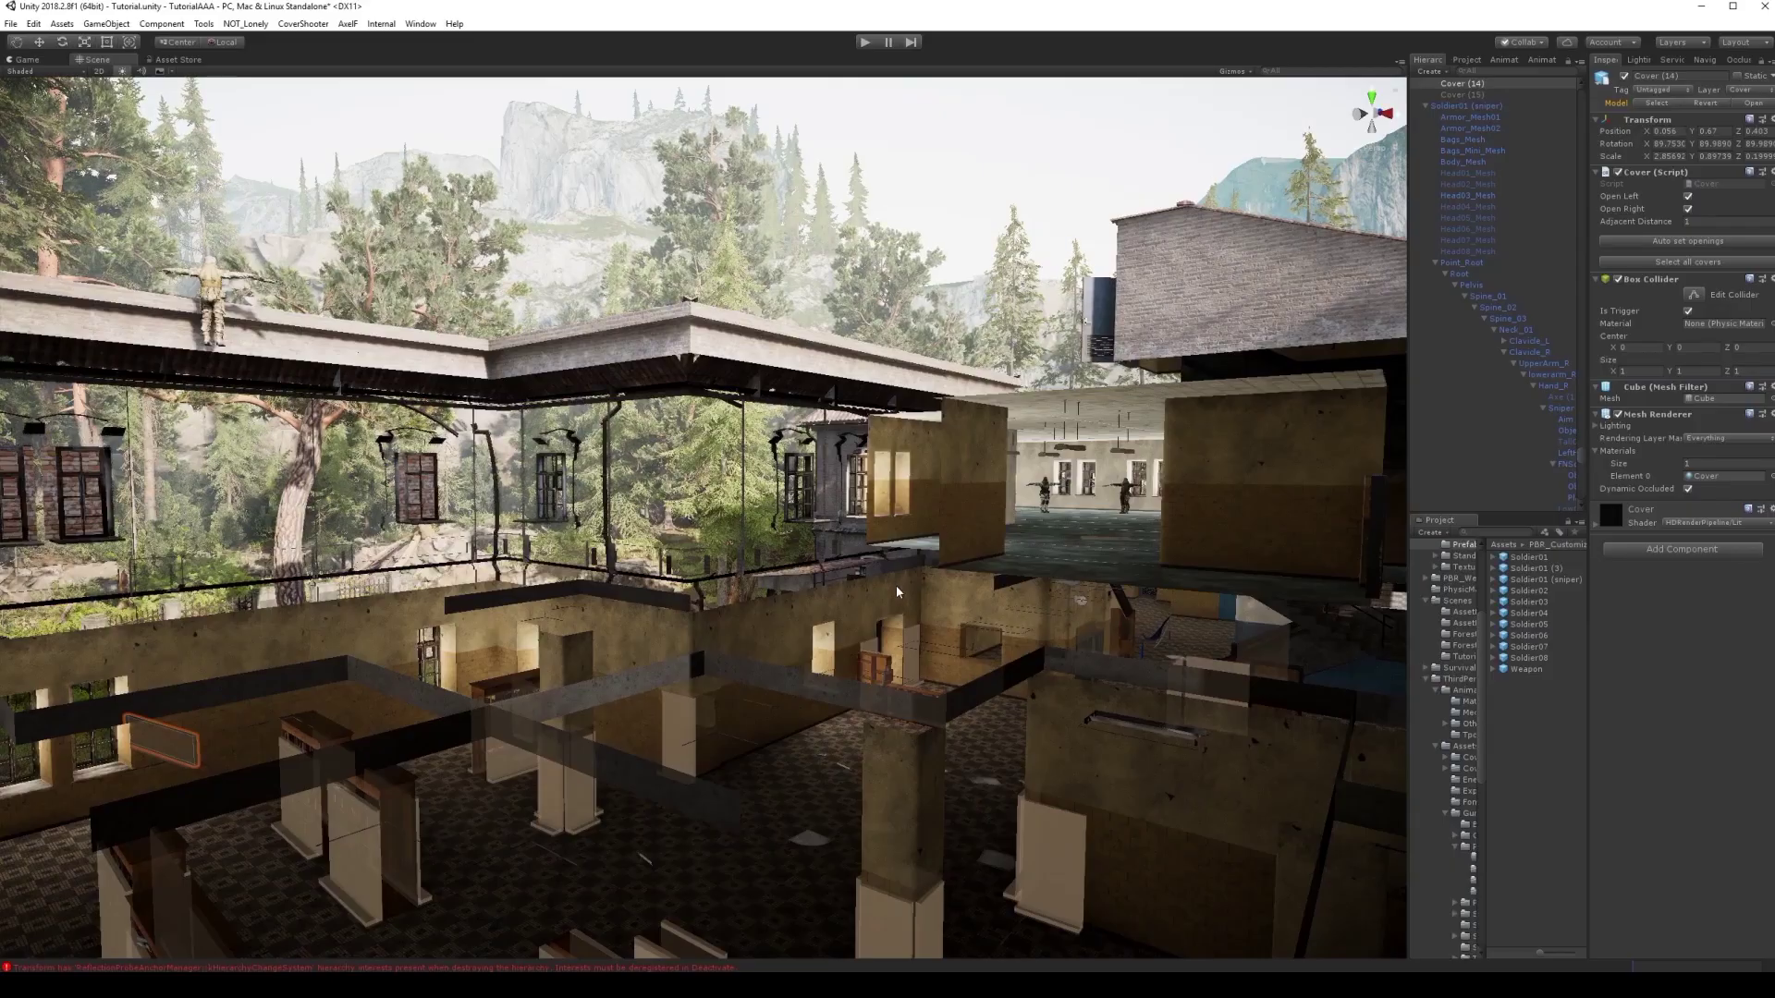
mouse_move(897, 592)
right_down()
mouse_move(885, 555)
mouse_move(996, 516)
mouse_move(1711, 524)
right_up()
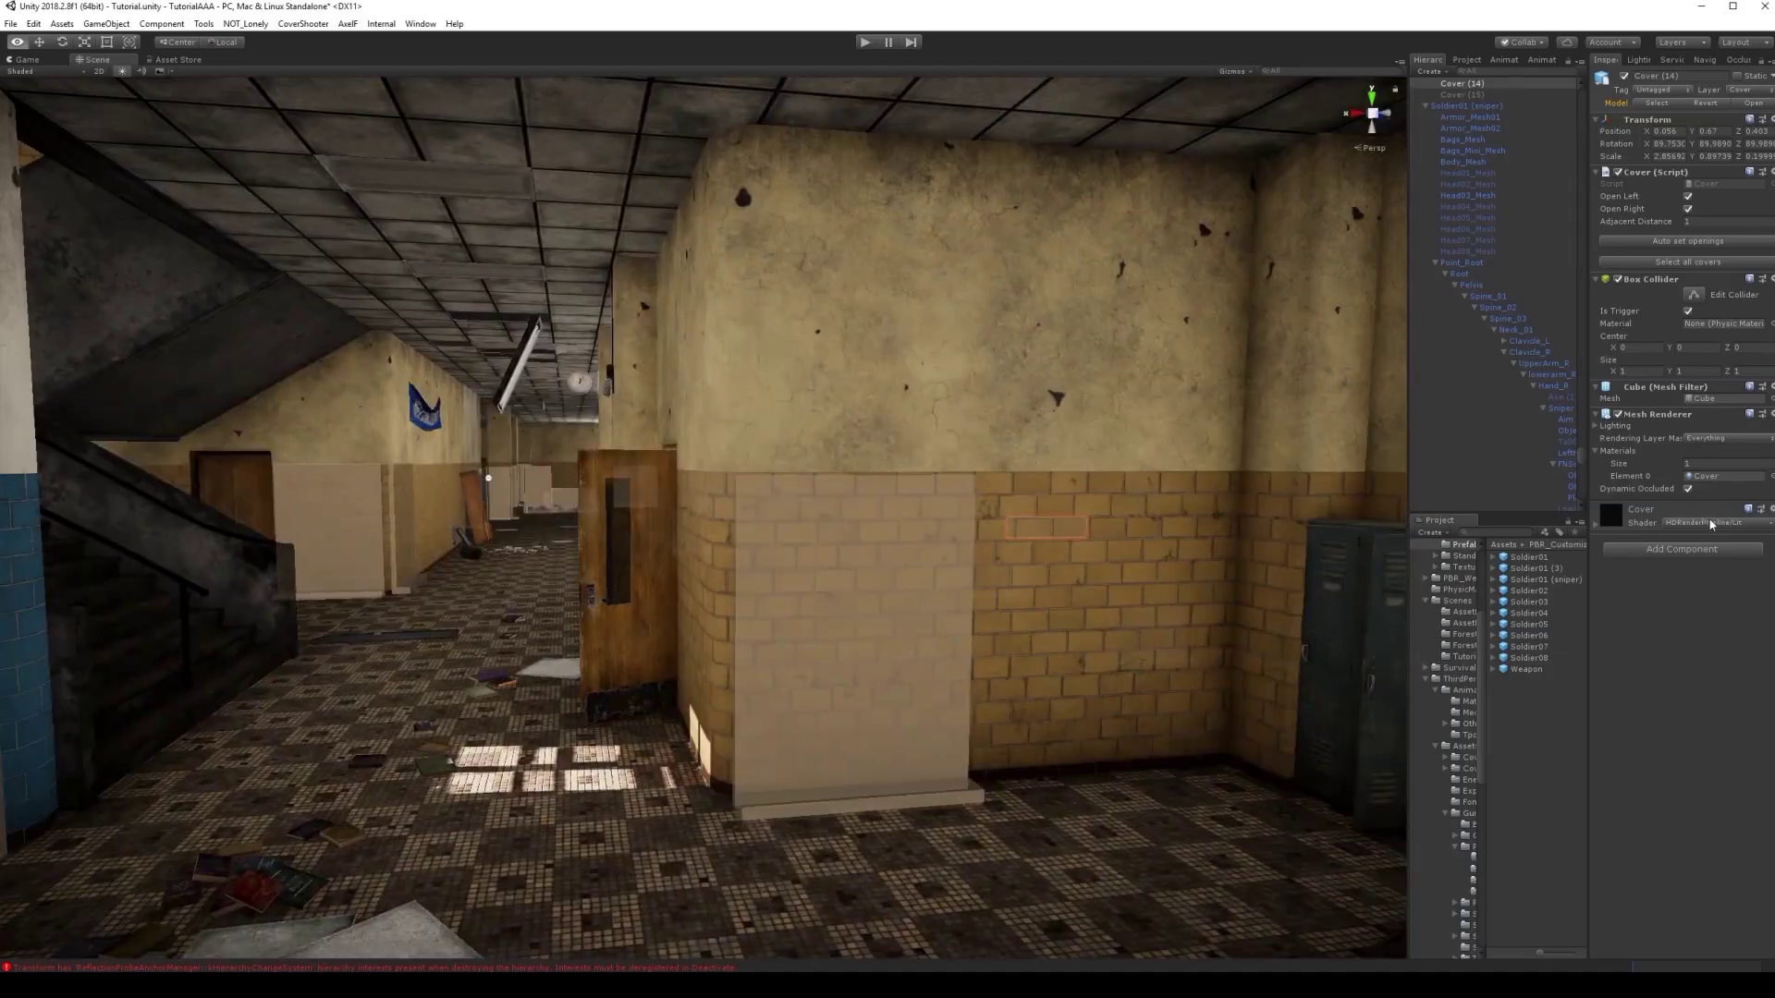
right_drag(806, 515, 720, 561)
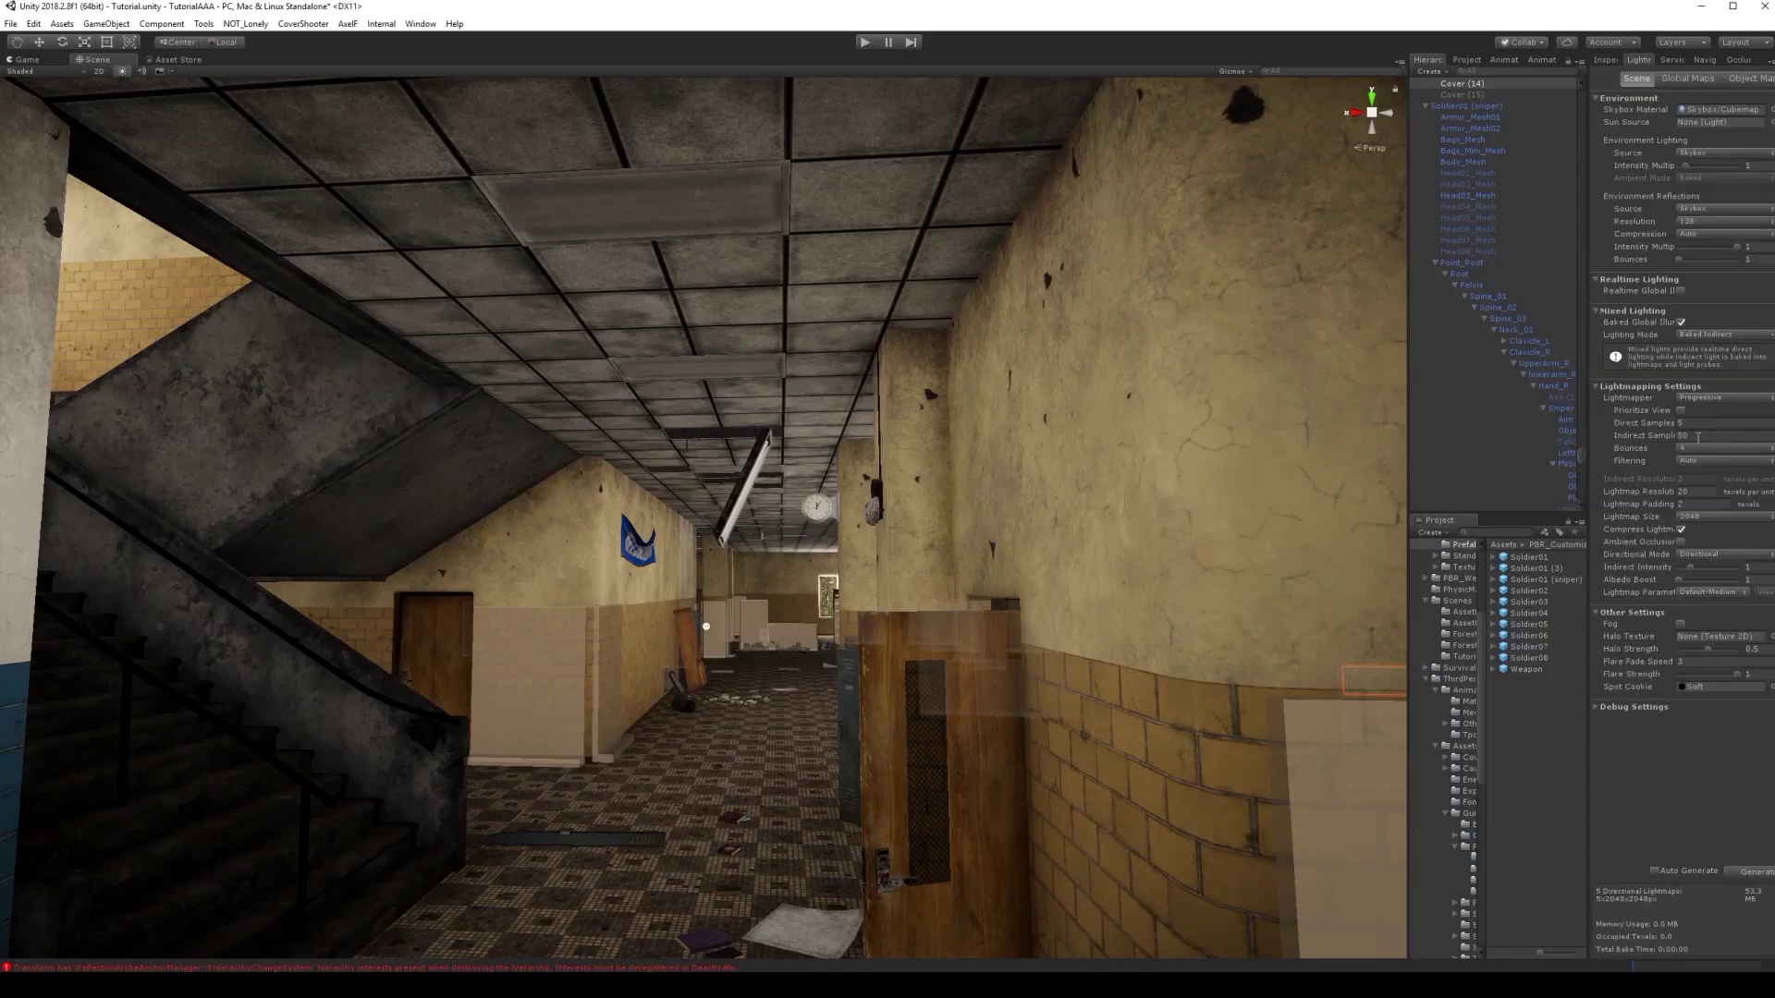
Fly down the stairwell hallway through the library to face the pillars and soldiers.
right_drag(865, 484, 939, 503)
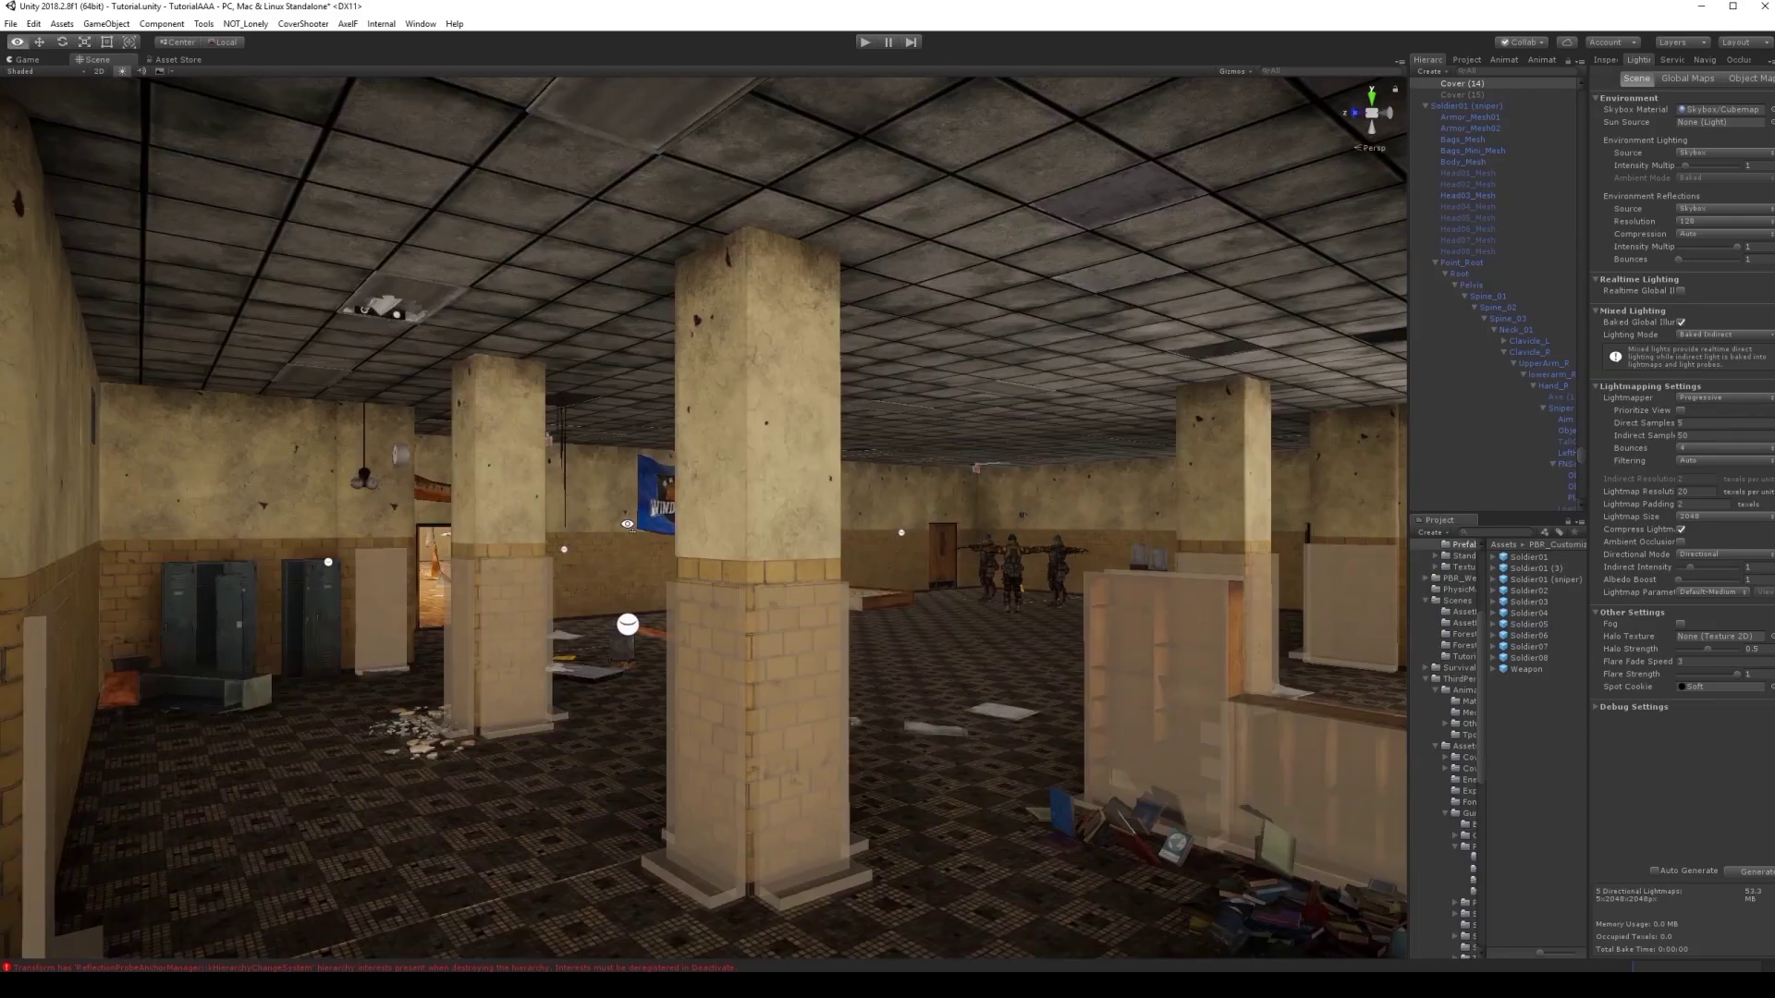
mouse_move(939, 503)
right_down()
mouse_move(917, 533)
mouse_move(977, 541)
mouse_move(633, 567)
mouse_move(744, 170)
right_up()
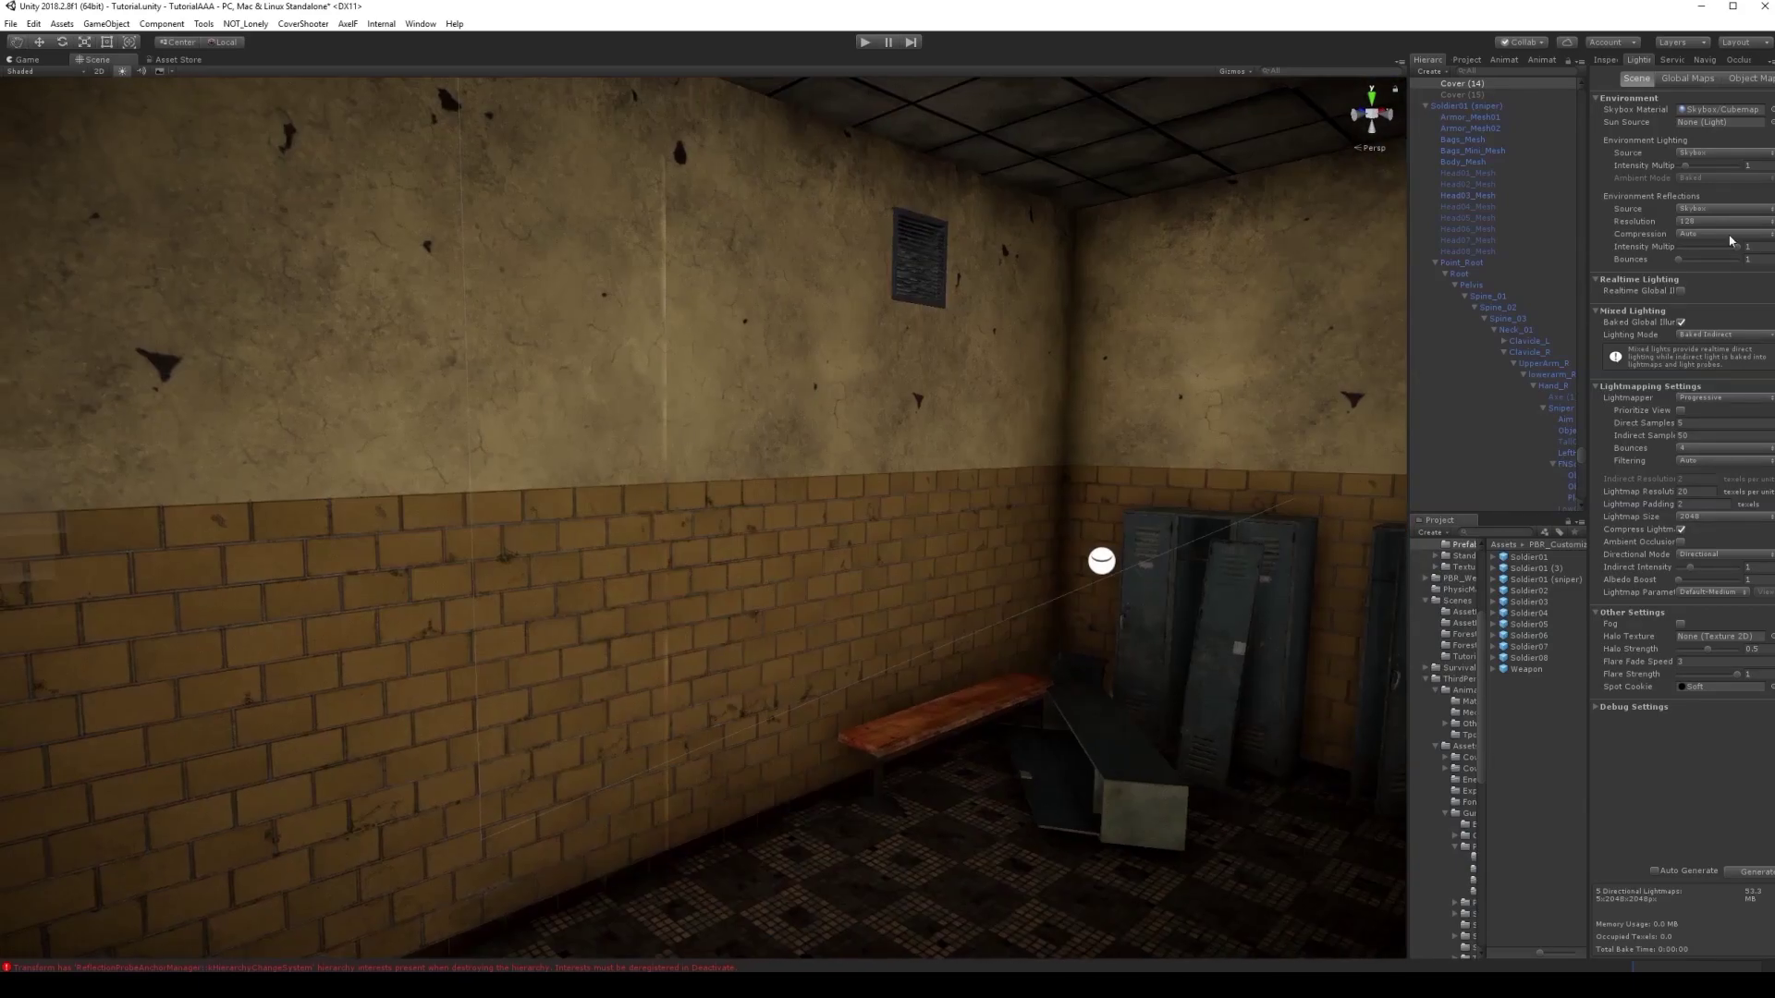
right_drag(897, 496, 812, 281)
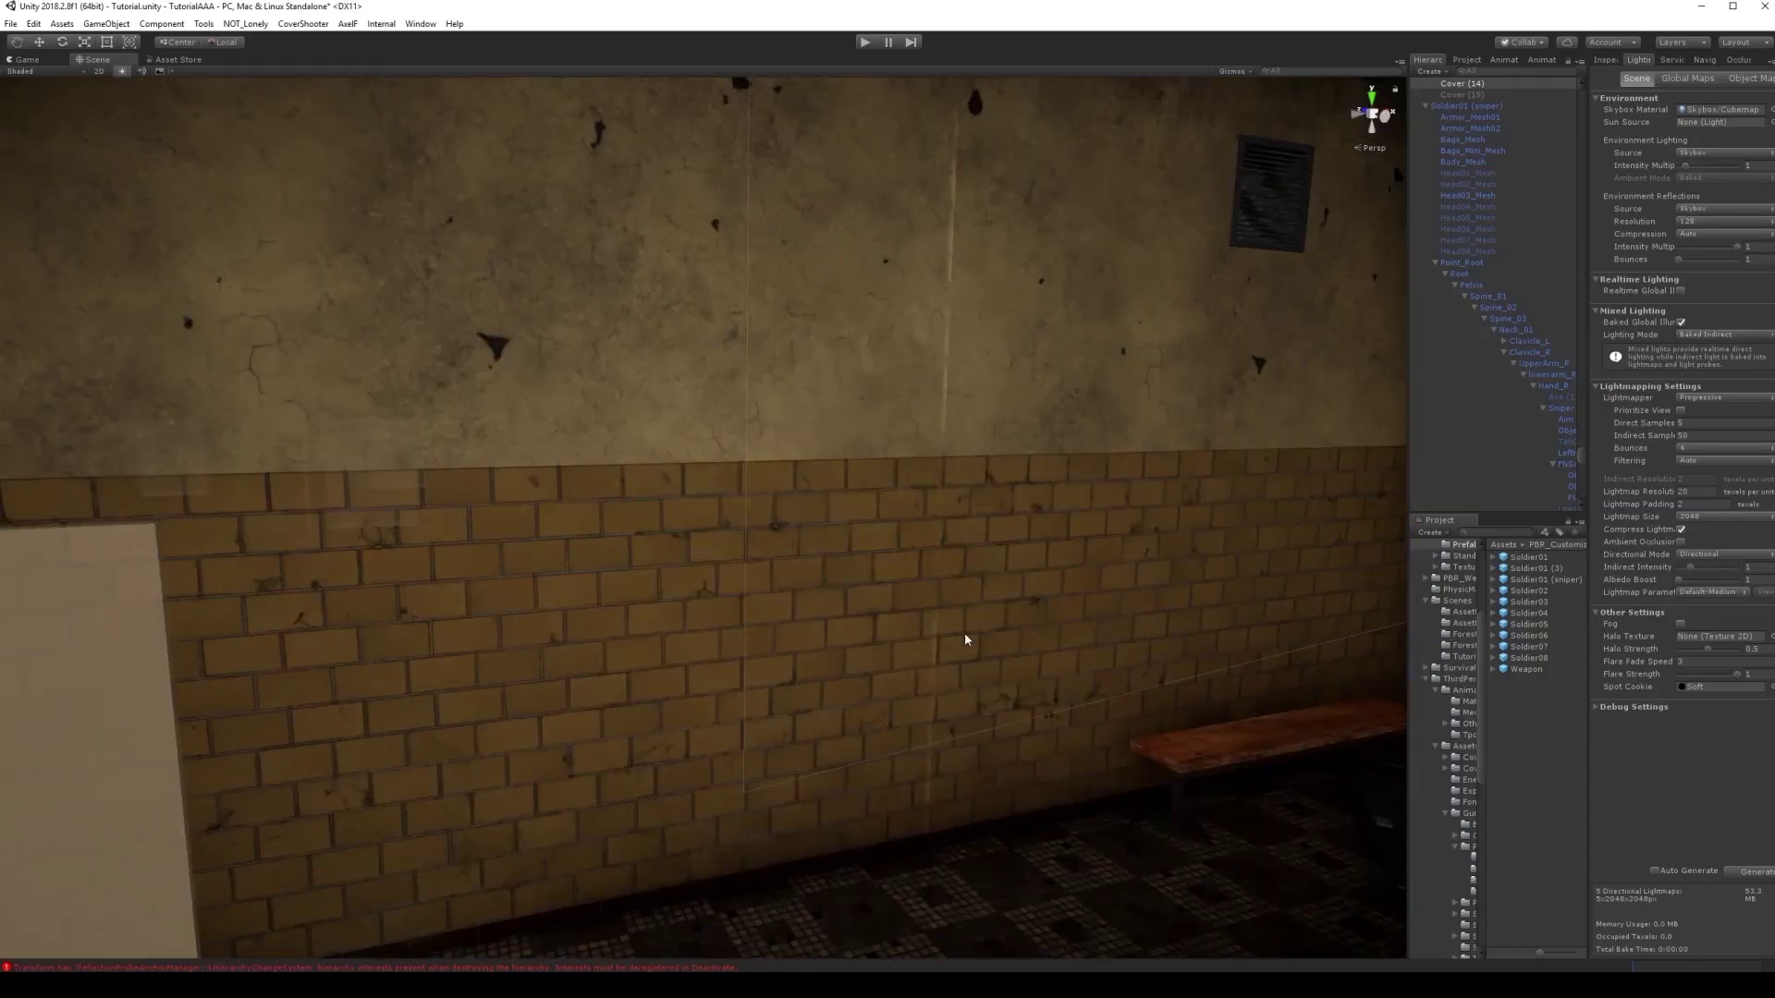
right_drag(979, 605, 864, 303)
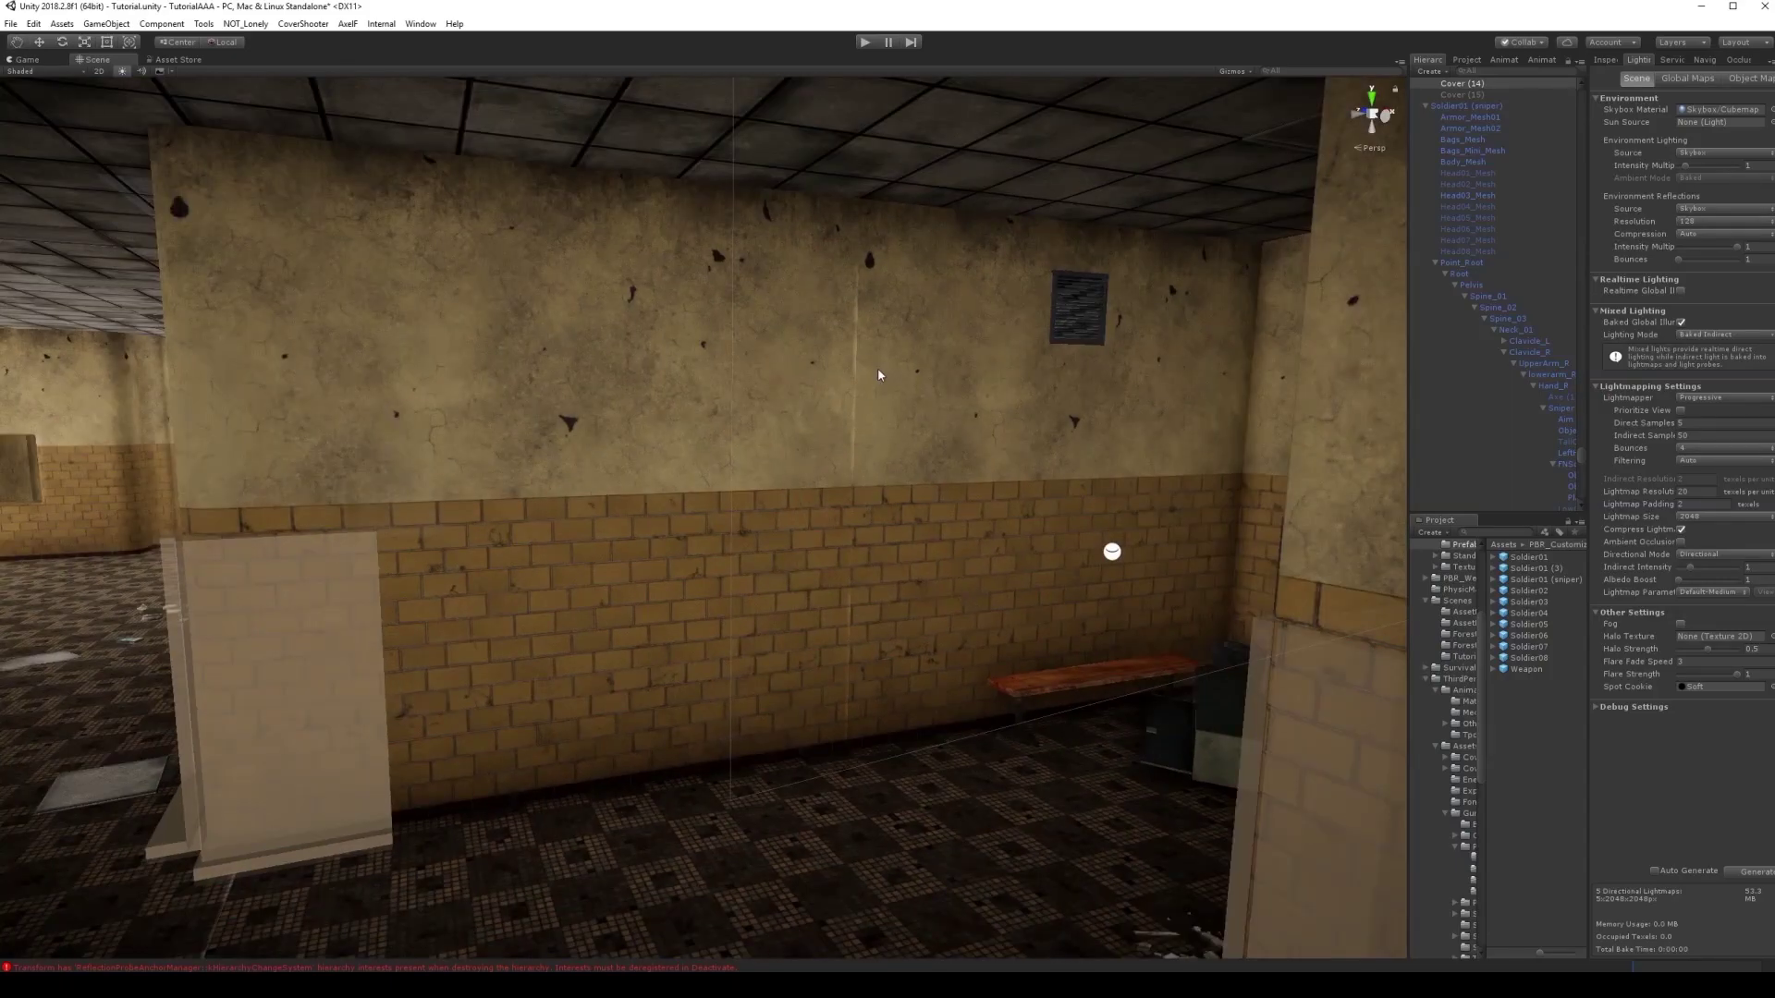
mouse_move(913, 387)
right_down()
mouse_move(863, 416)
mouse_move(473, 459)
right_up()
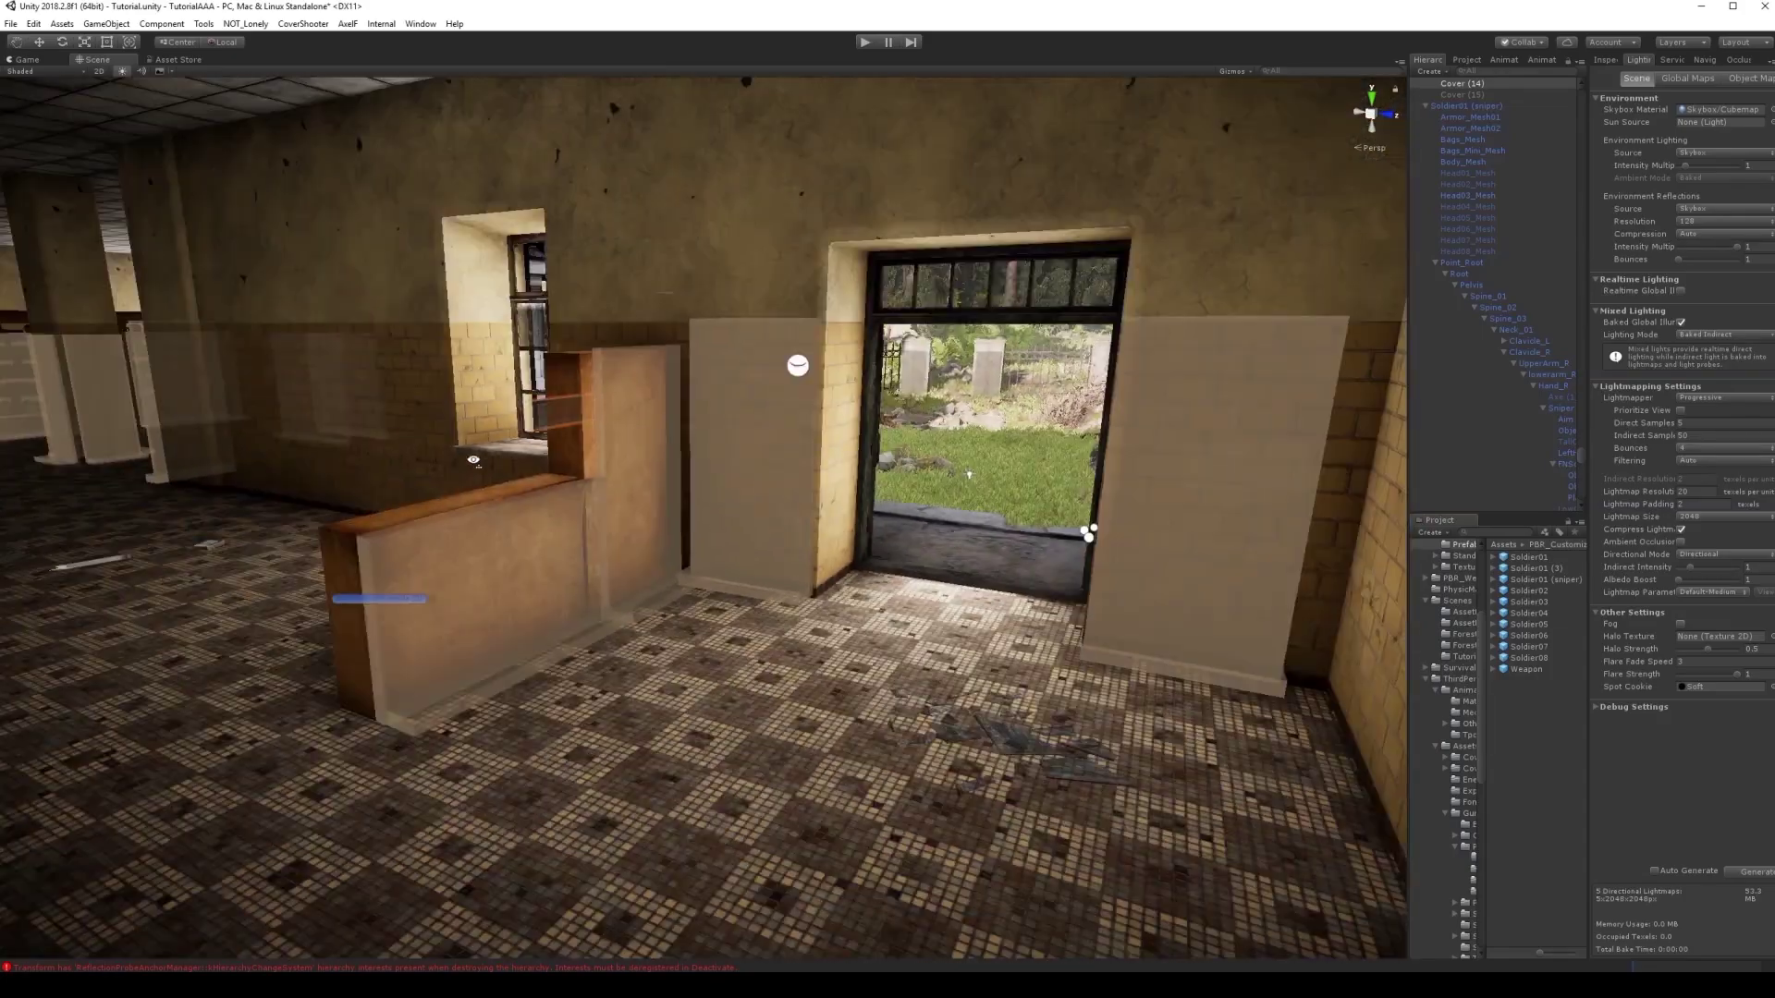
right_drag(656, 486, 368, 414)
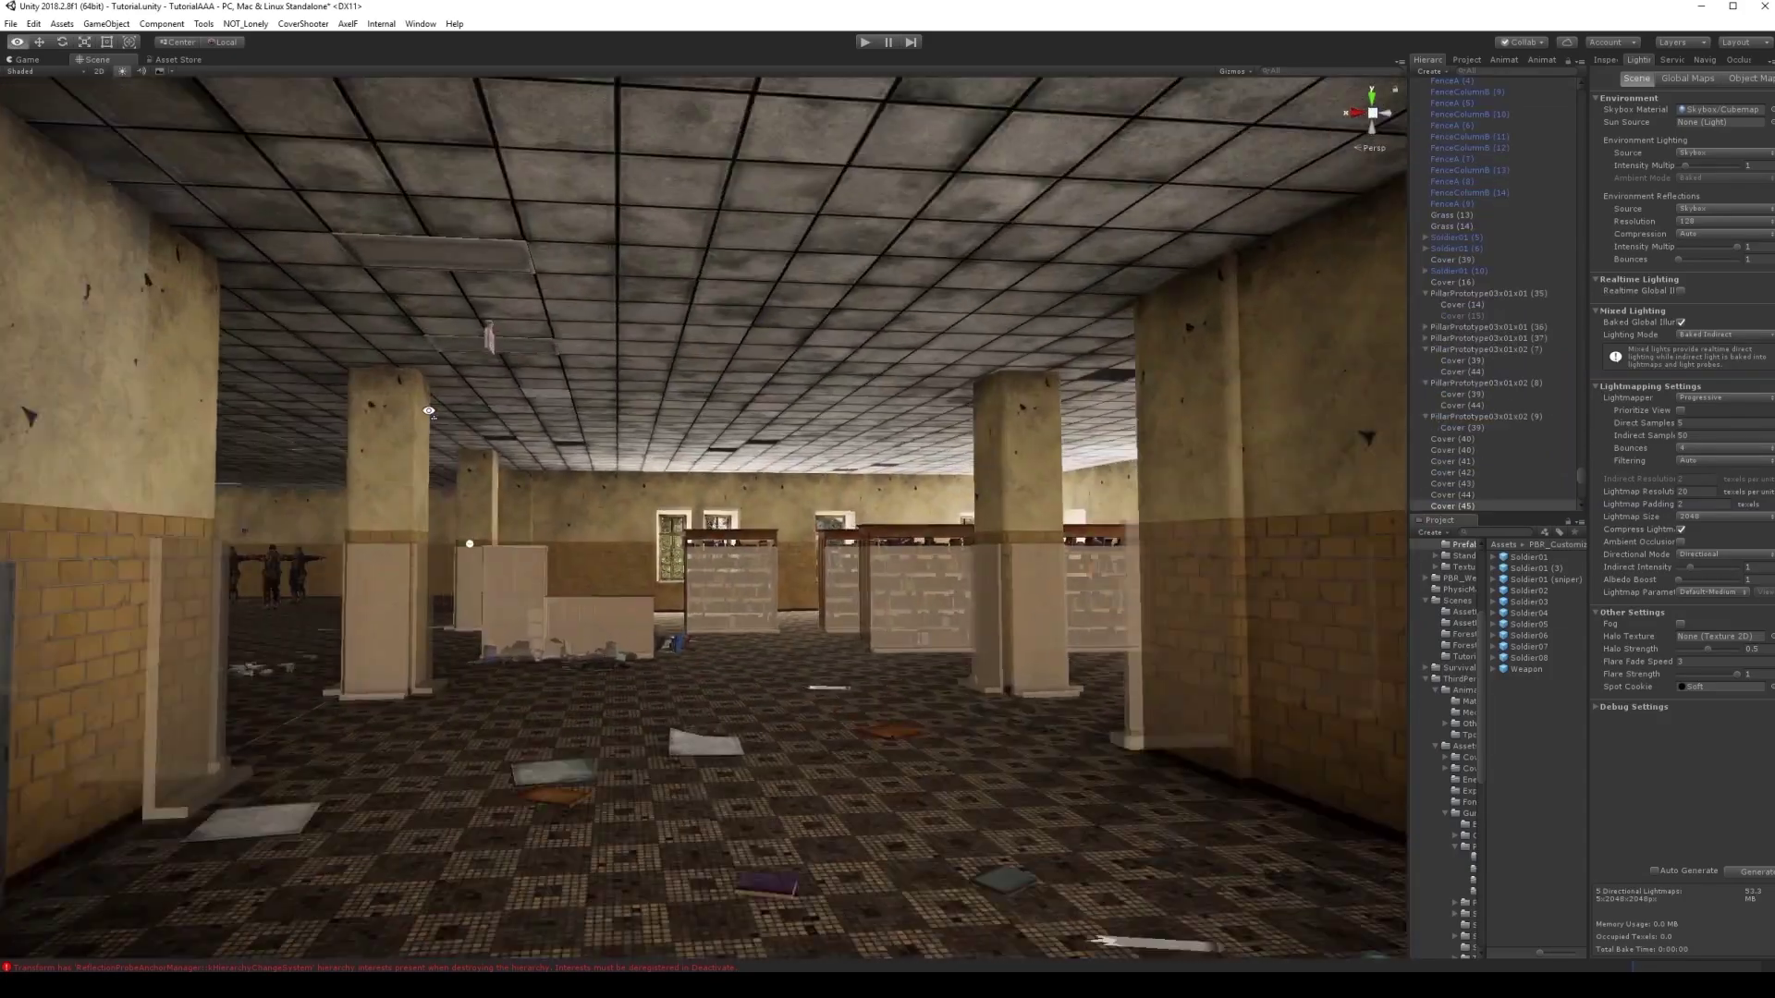
mouse_move(550, 482)
right_down()
mouse_move(605, 508)
mouse_move(964, 525)
mouse_move(1000, 548)
right_up()
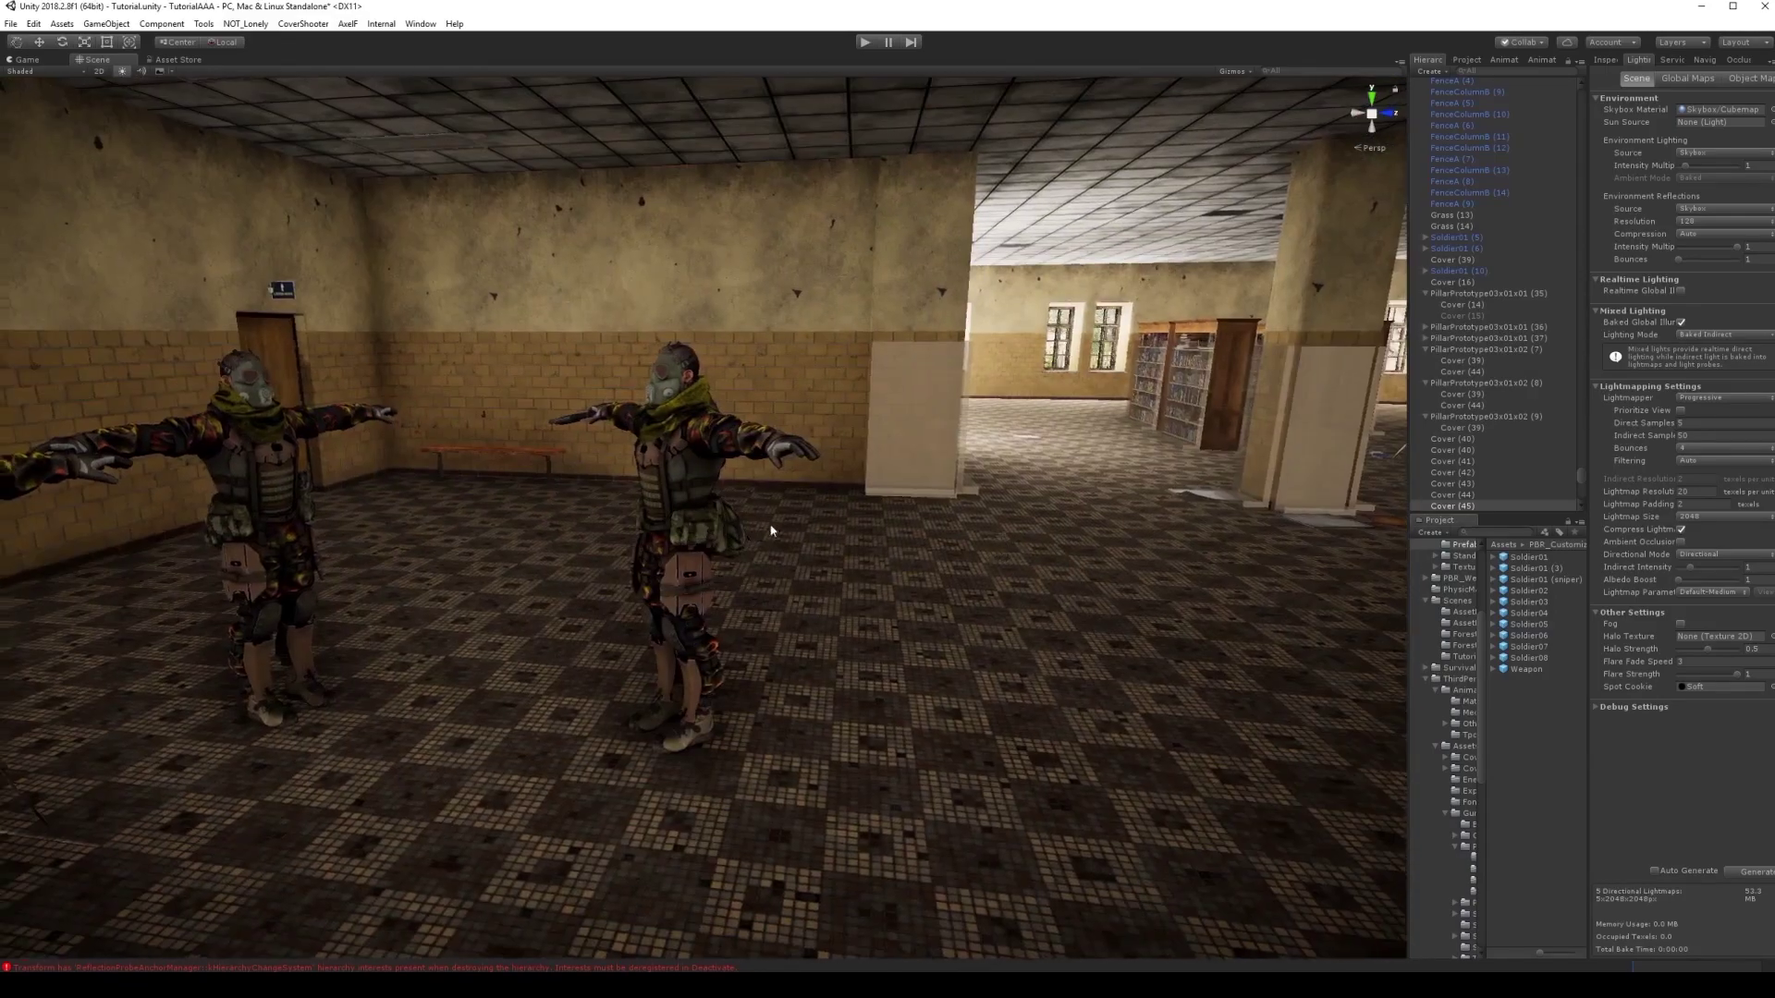
click(695, 495)
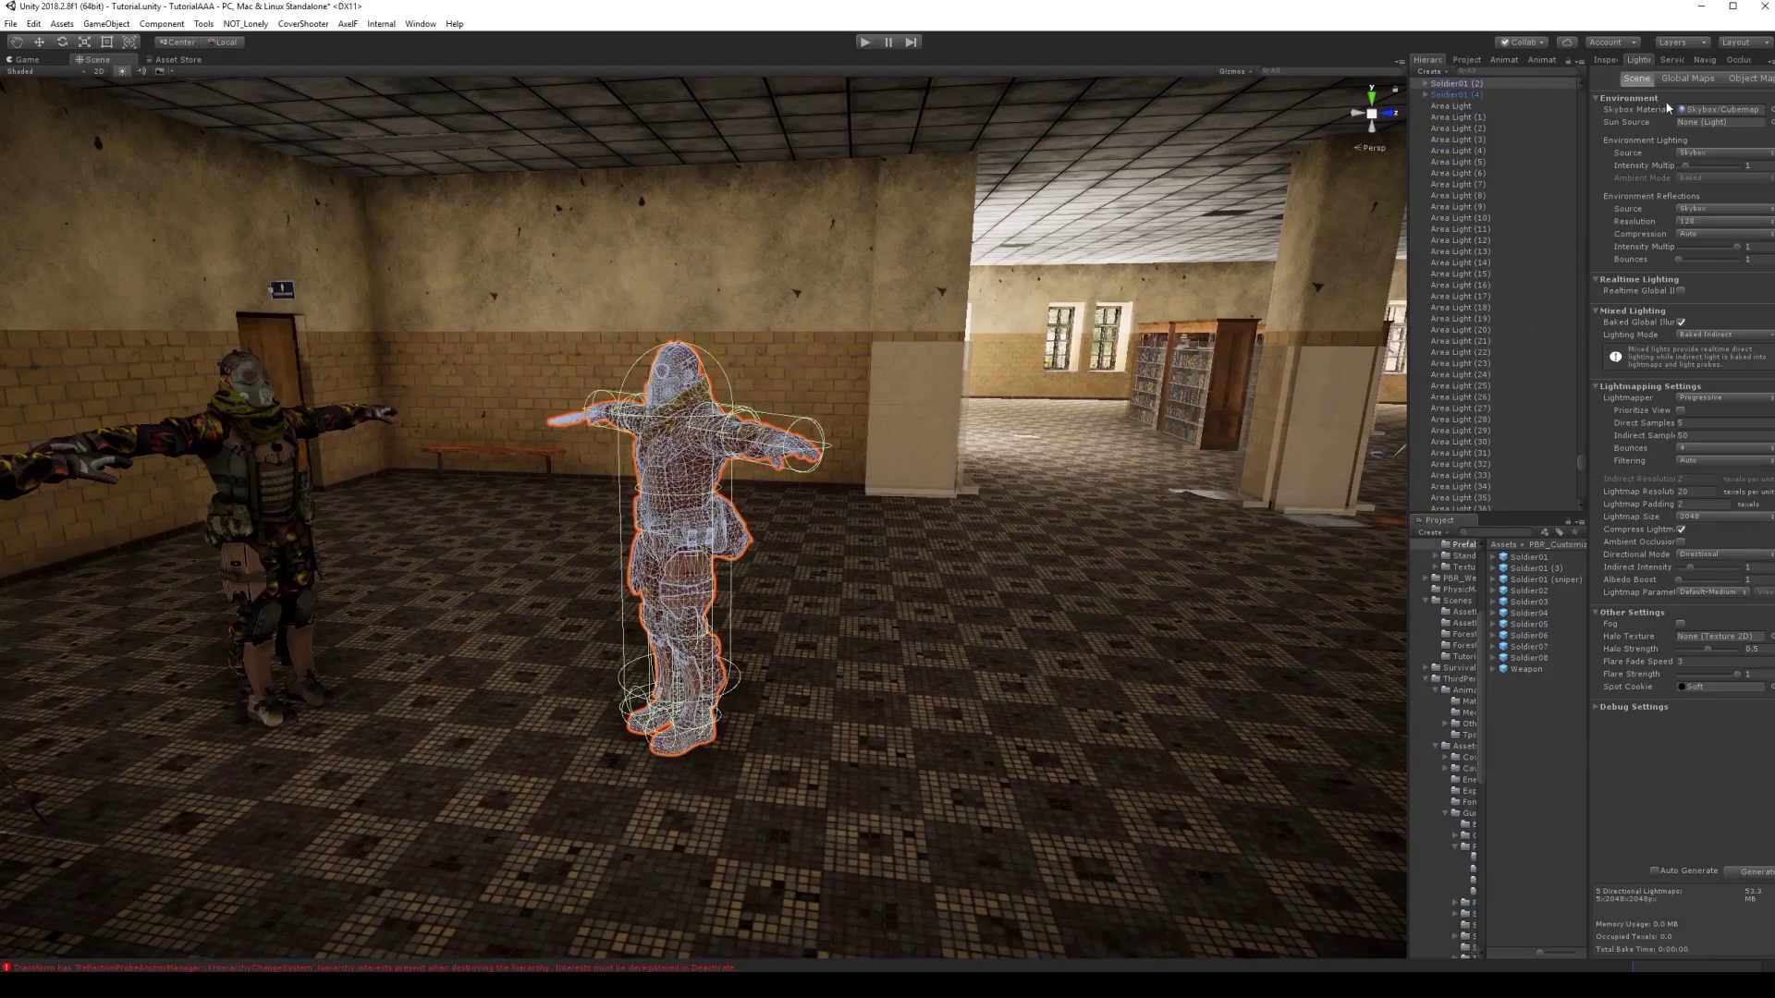
mouse_move(650, 450)
right_down()
mouse_move(668, 438)
mouse_move(593, 561)
right_up()
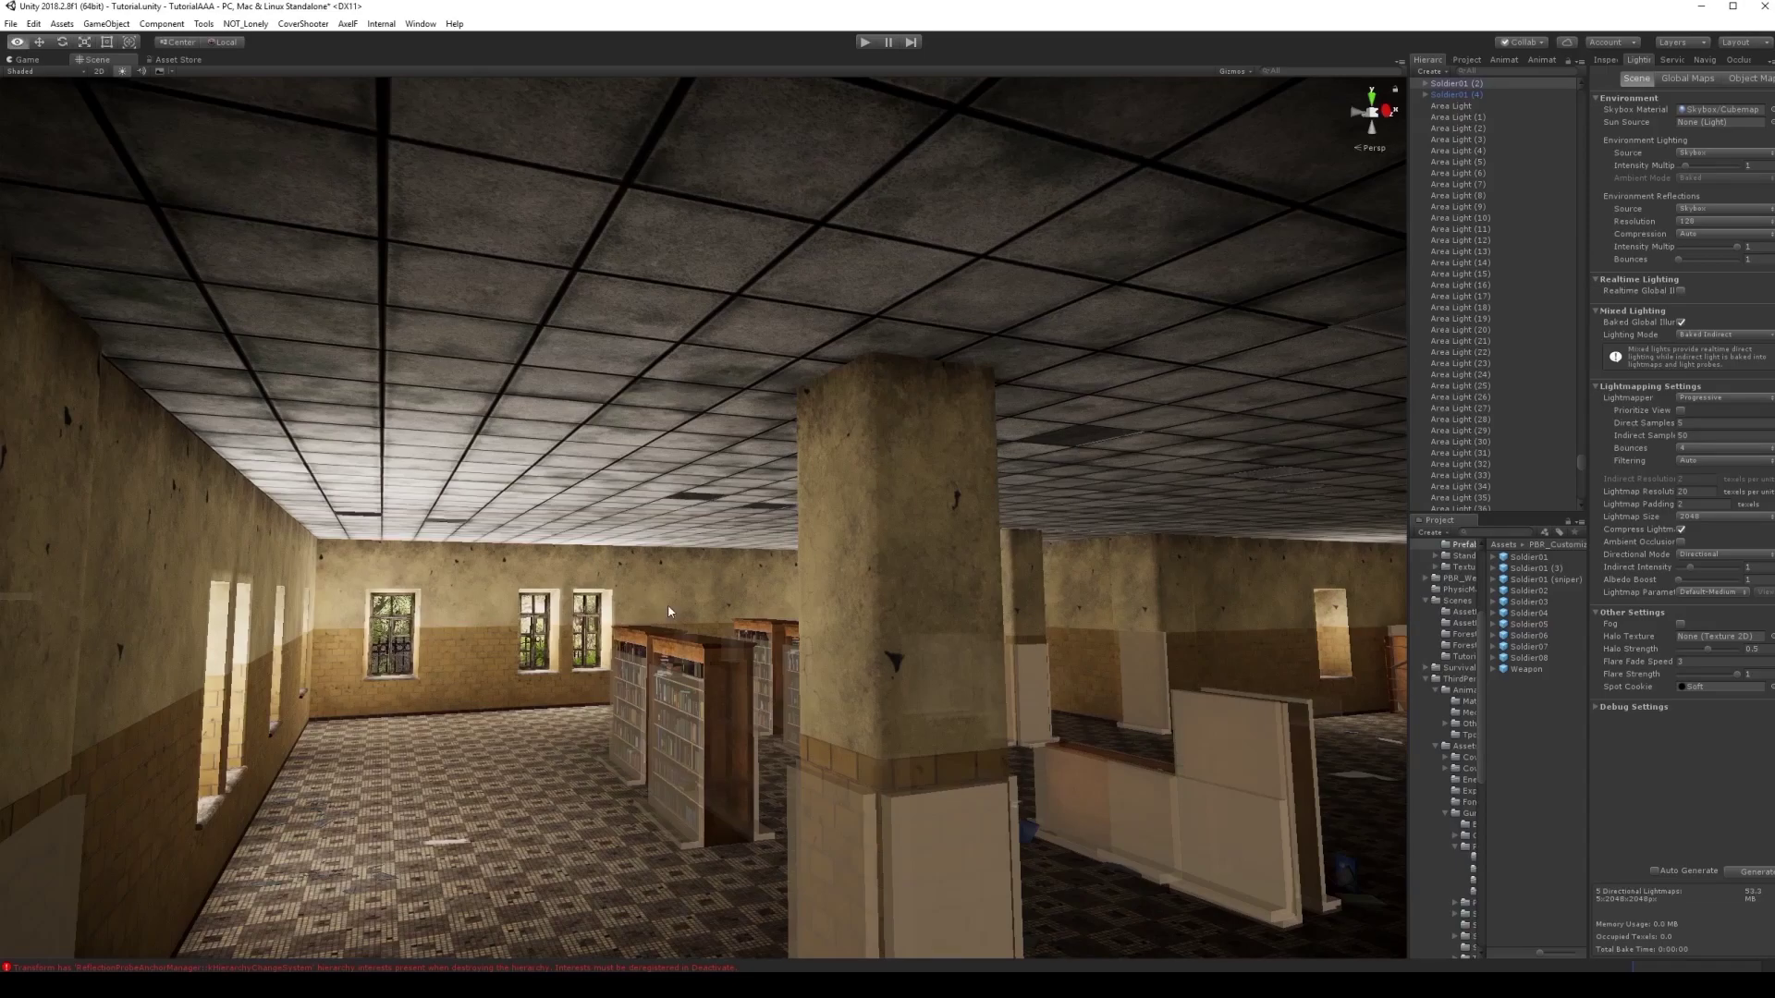
mouse_move(668, 610)
right_down()
mouse_move(786, 633)
mouse_move(865, 562)
mouse_move(604, 534)
mouse_move(643, 570)
right_up()
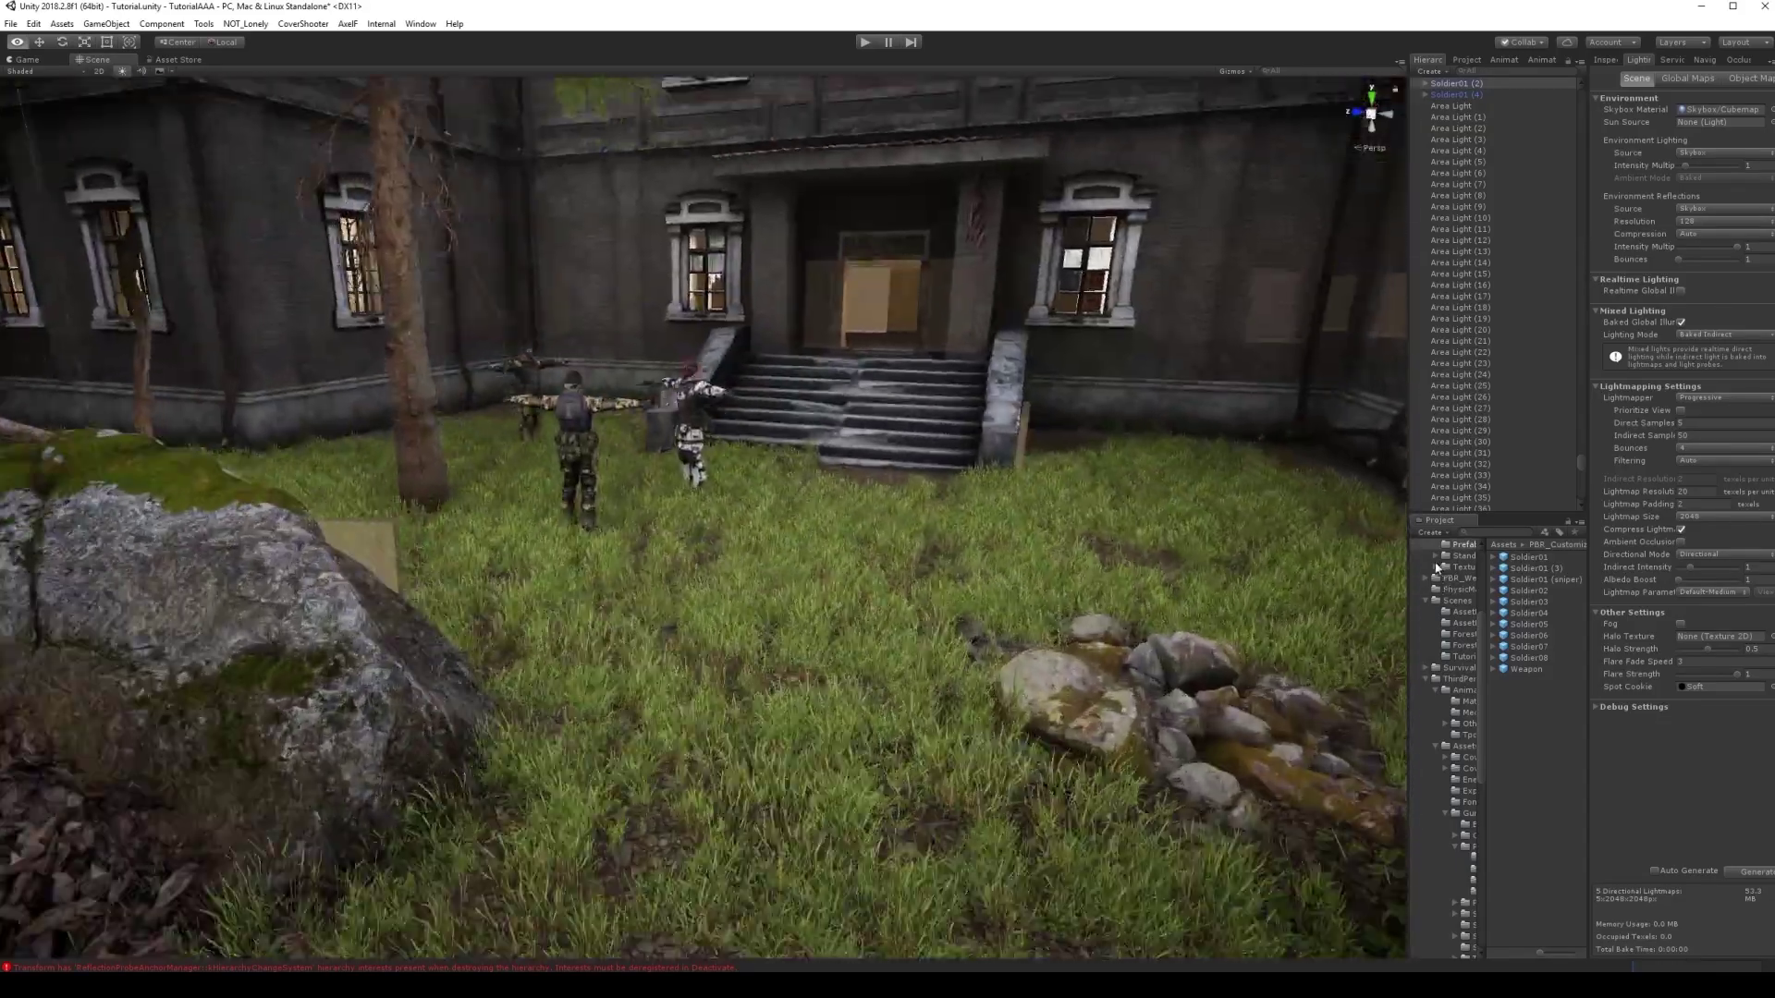
Fly from the forest to the school's front entrance, building corner and fence.
right_drag(642, 570, 1451, 523)
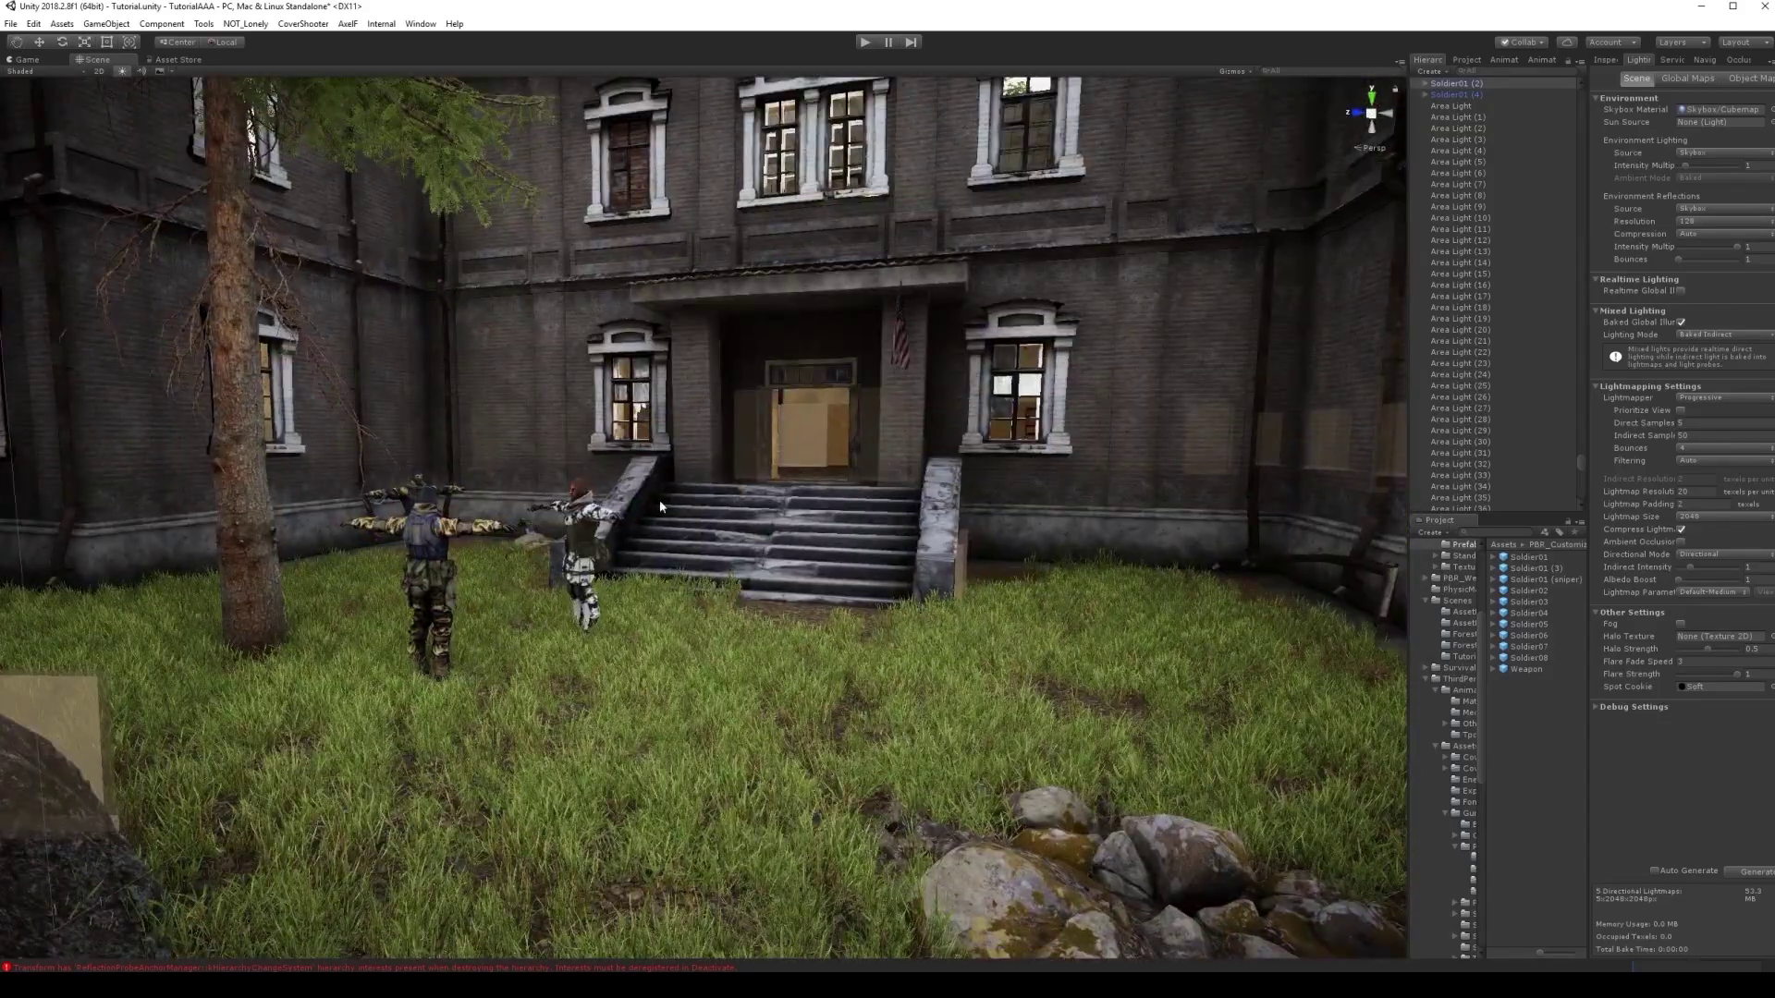
right_drag(660, 507, 603, 457)
mouse_move(349, 381)
right_down()
mouse_move(626, 566)
mouse_move(622, 498)
right_up()
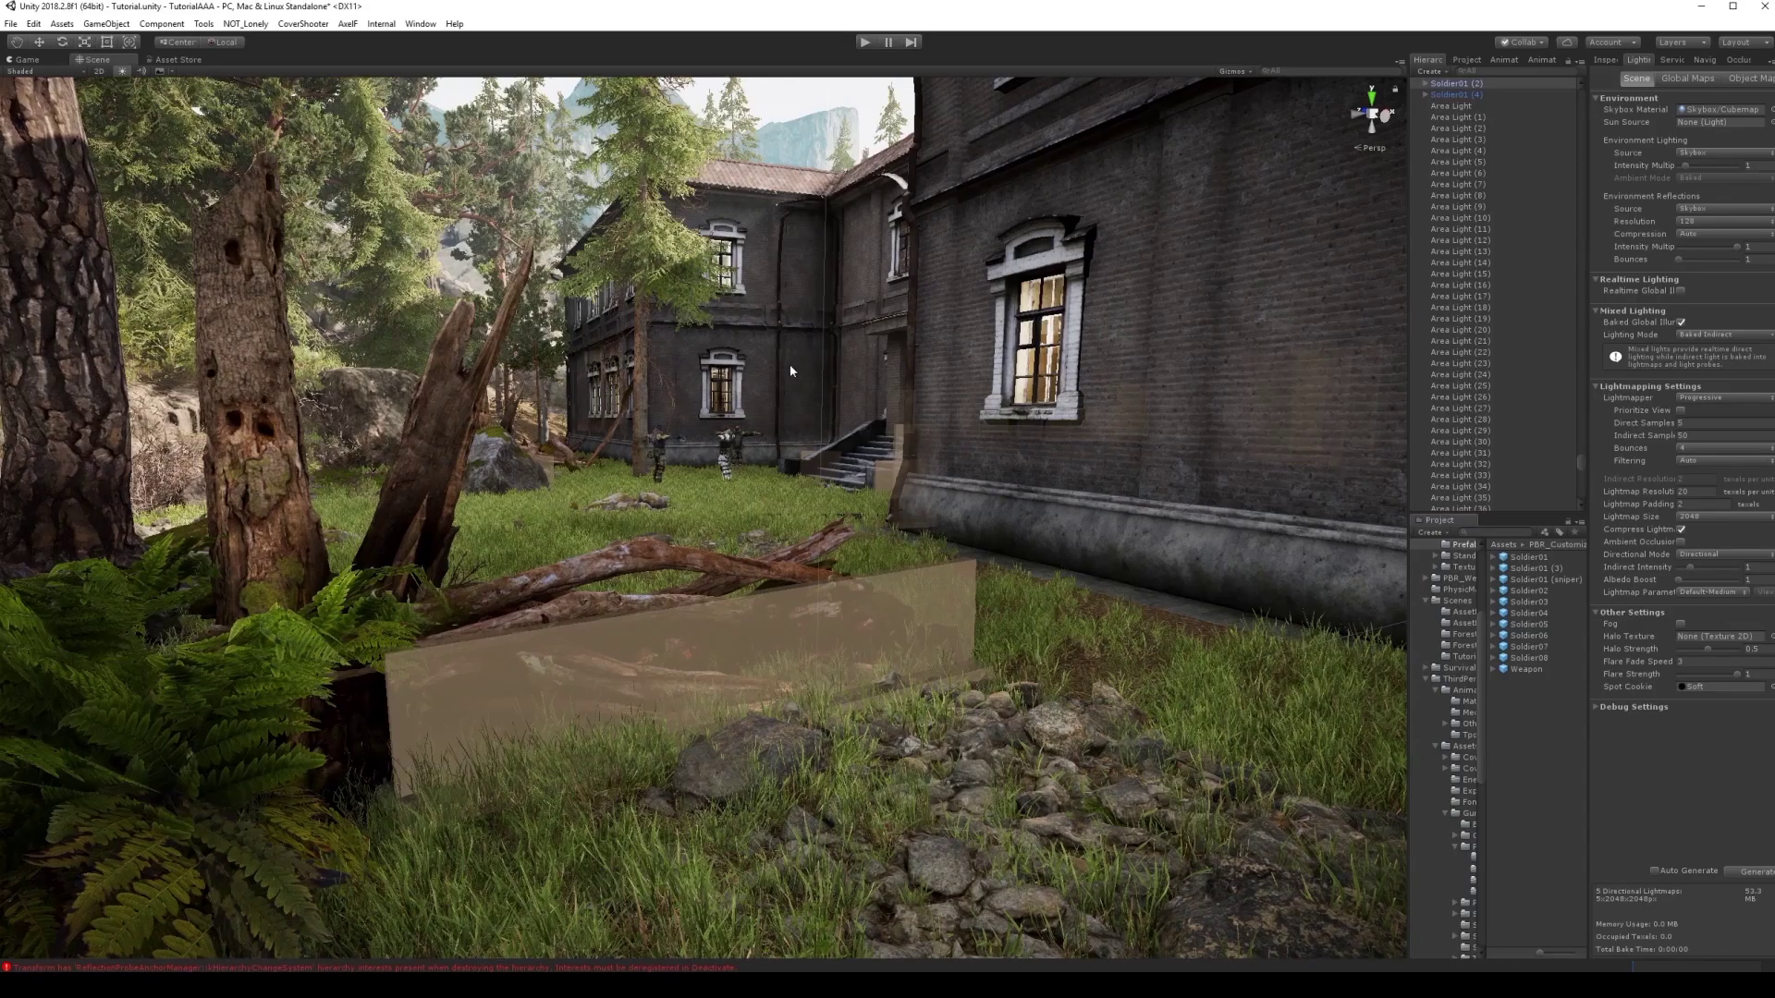
right_drag(839, 399, 832, 393)
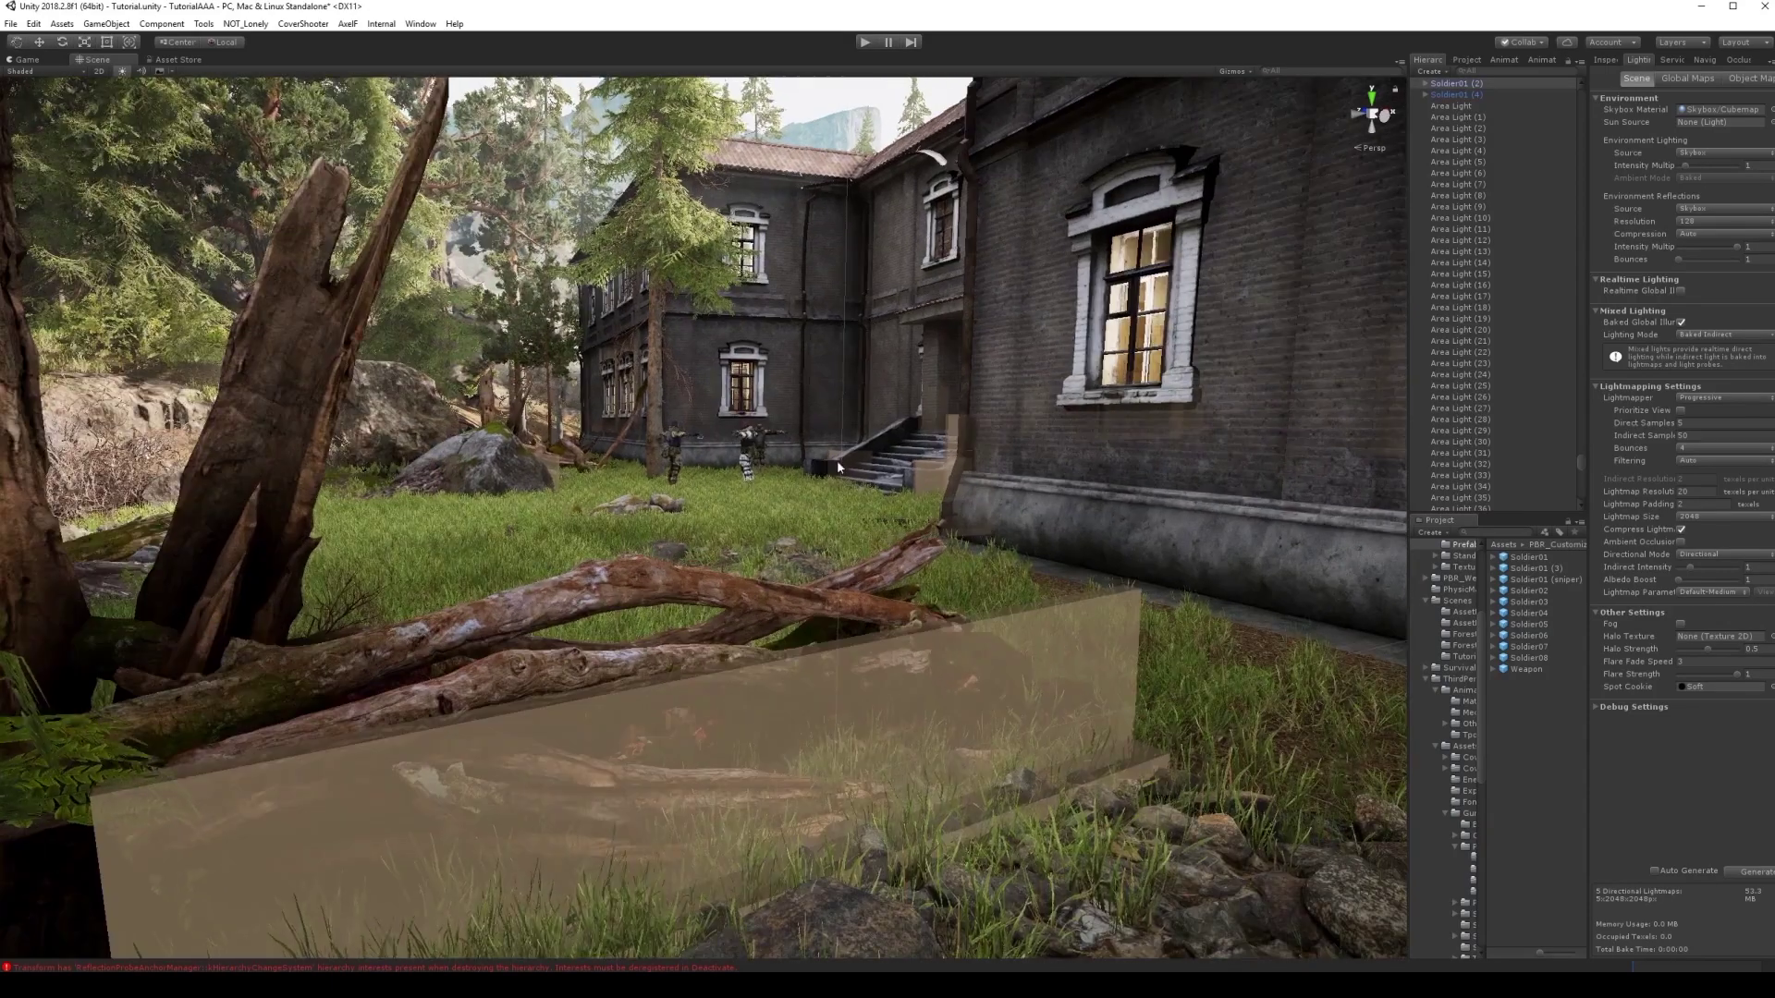
mouse_move(838, 467)
right_down()
mouse_move(881, 484)
mouse_move(583, 436)
mouse_move(395, 444)
mouse_move(392, 481)
mouse_move(481, 447)
mouse_move(617, 545)
right_up()
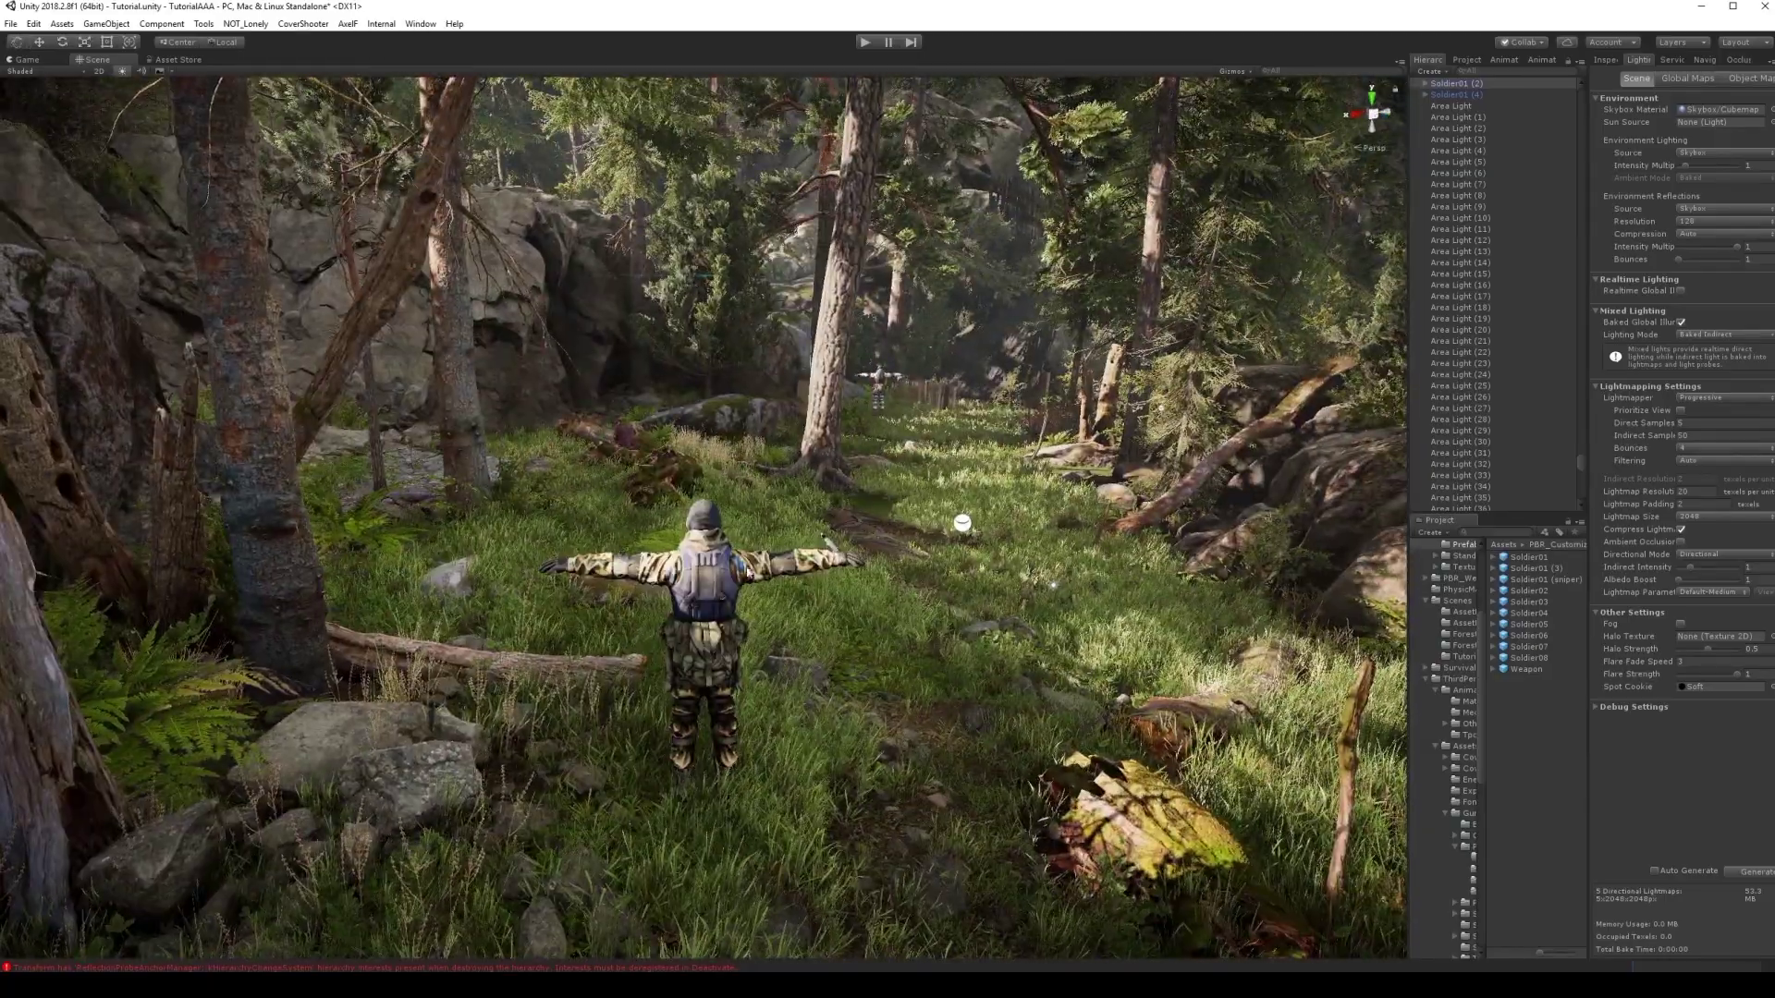
Fly through the forest to the soldier and rocks, and select the translucent cover plane.
mouse_move(975, 517)
right_down()
mouse_move(942, 497)
mouse_move(654, 624)
mouse_move(204, 598)
right_up()
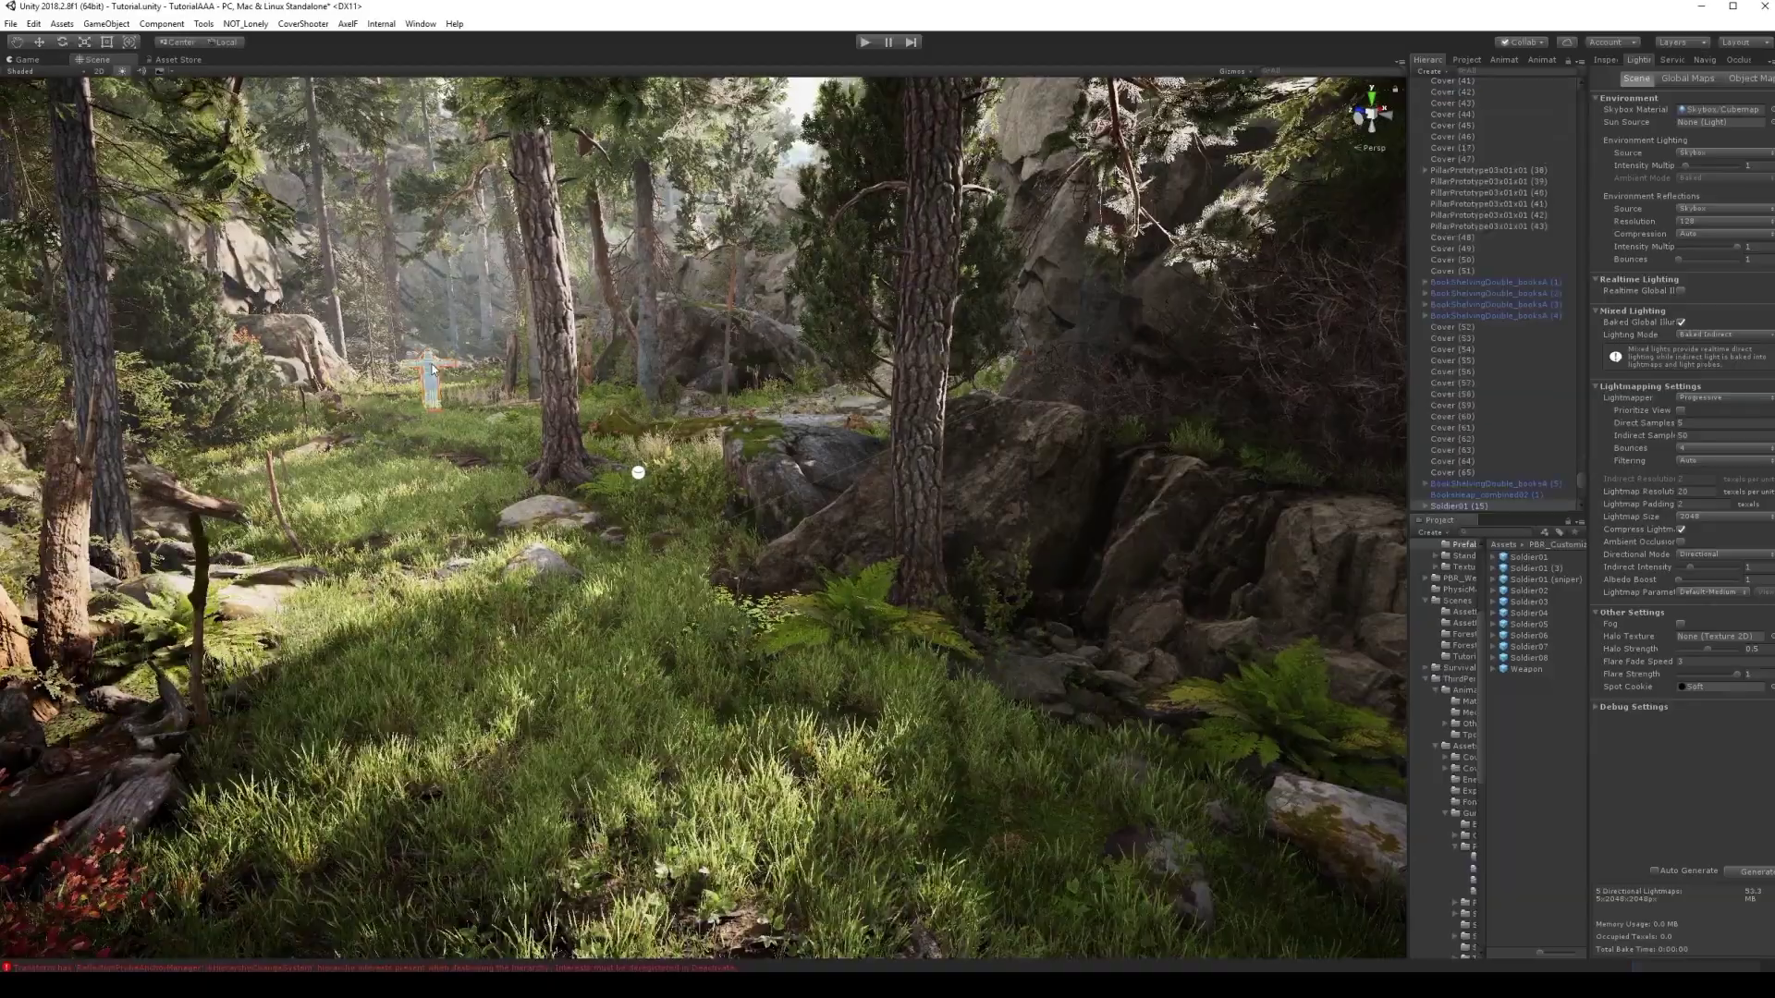
mouse_move(638, 472)
right_down()
mouse_move(703, 481)
mouse_move(233, 584)
right_up()
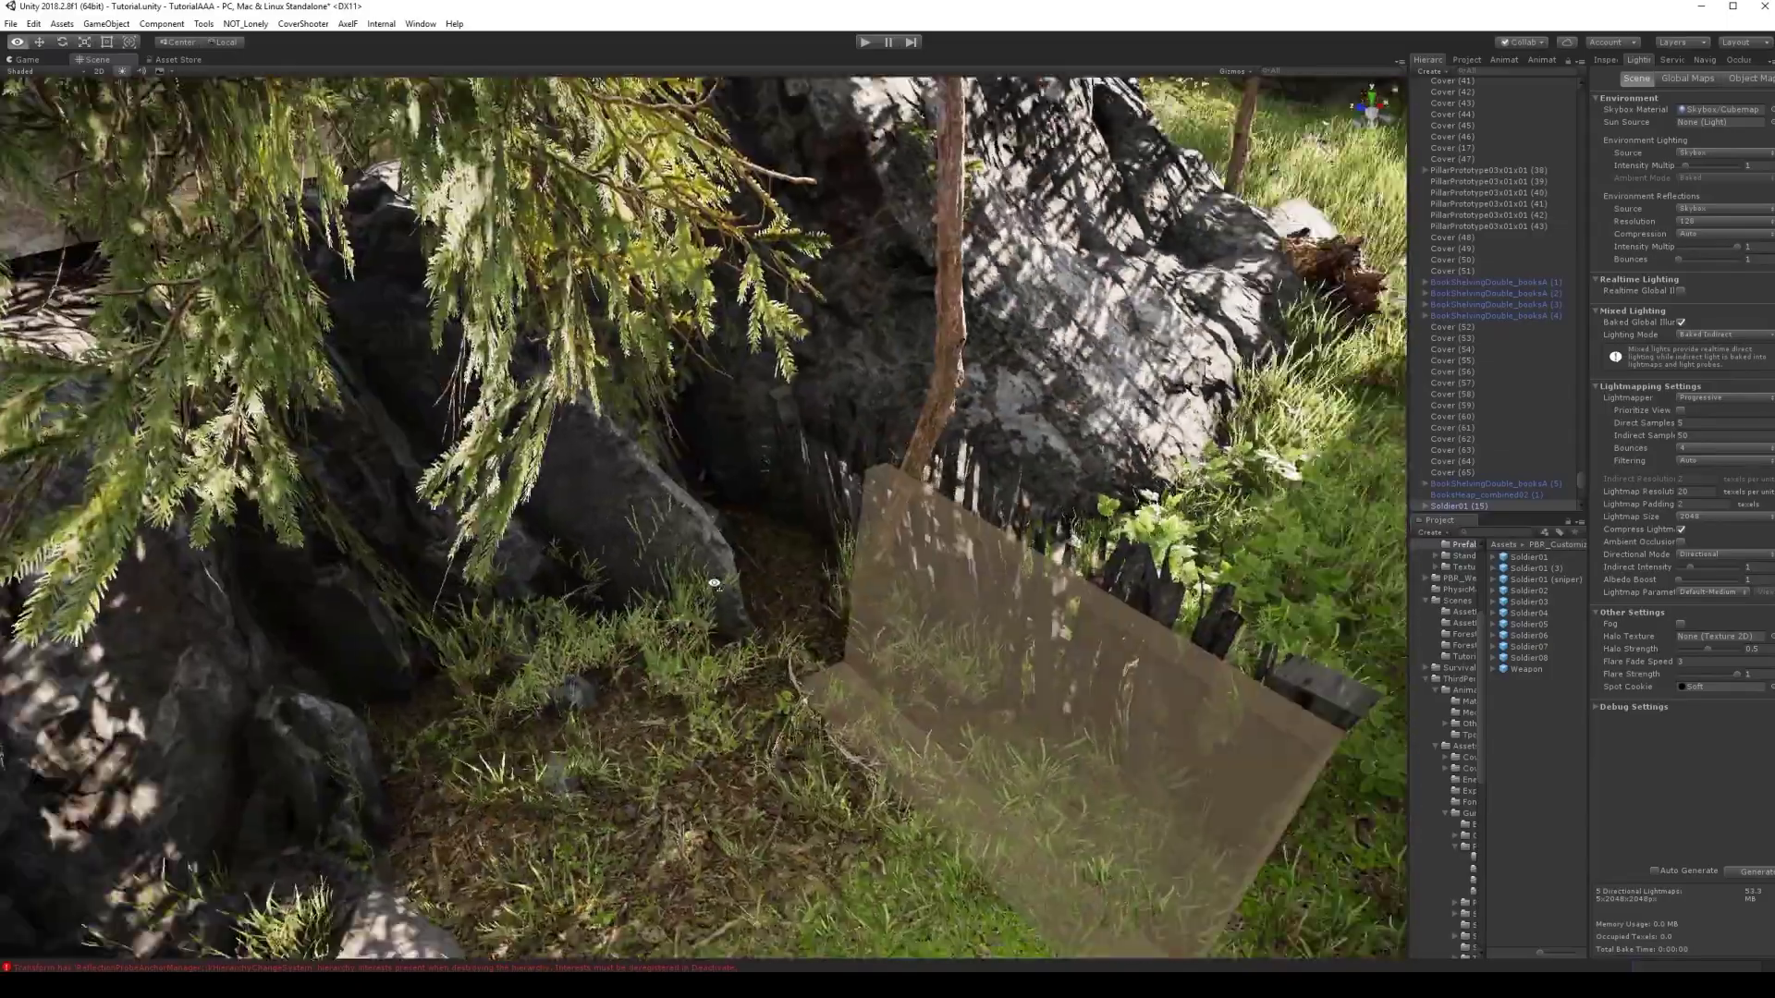
mouse_move(233, 584)
right_down()
mouse_move(865, 621)
mouse_move(994, 580)
right_up()
click(865, 619)
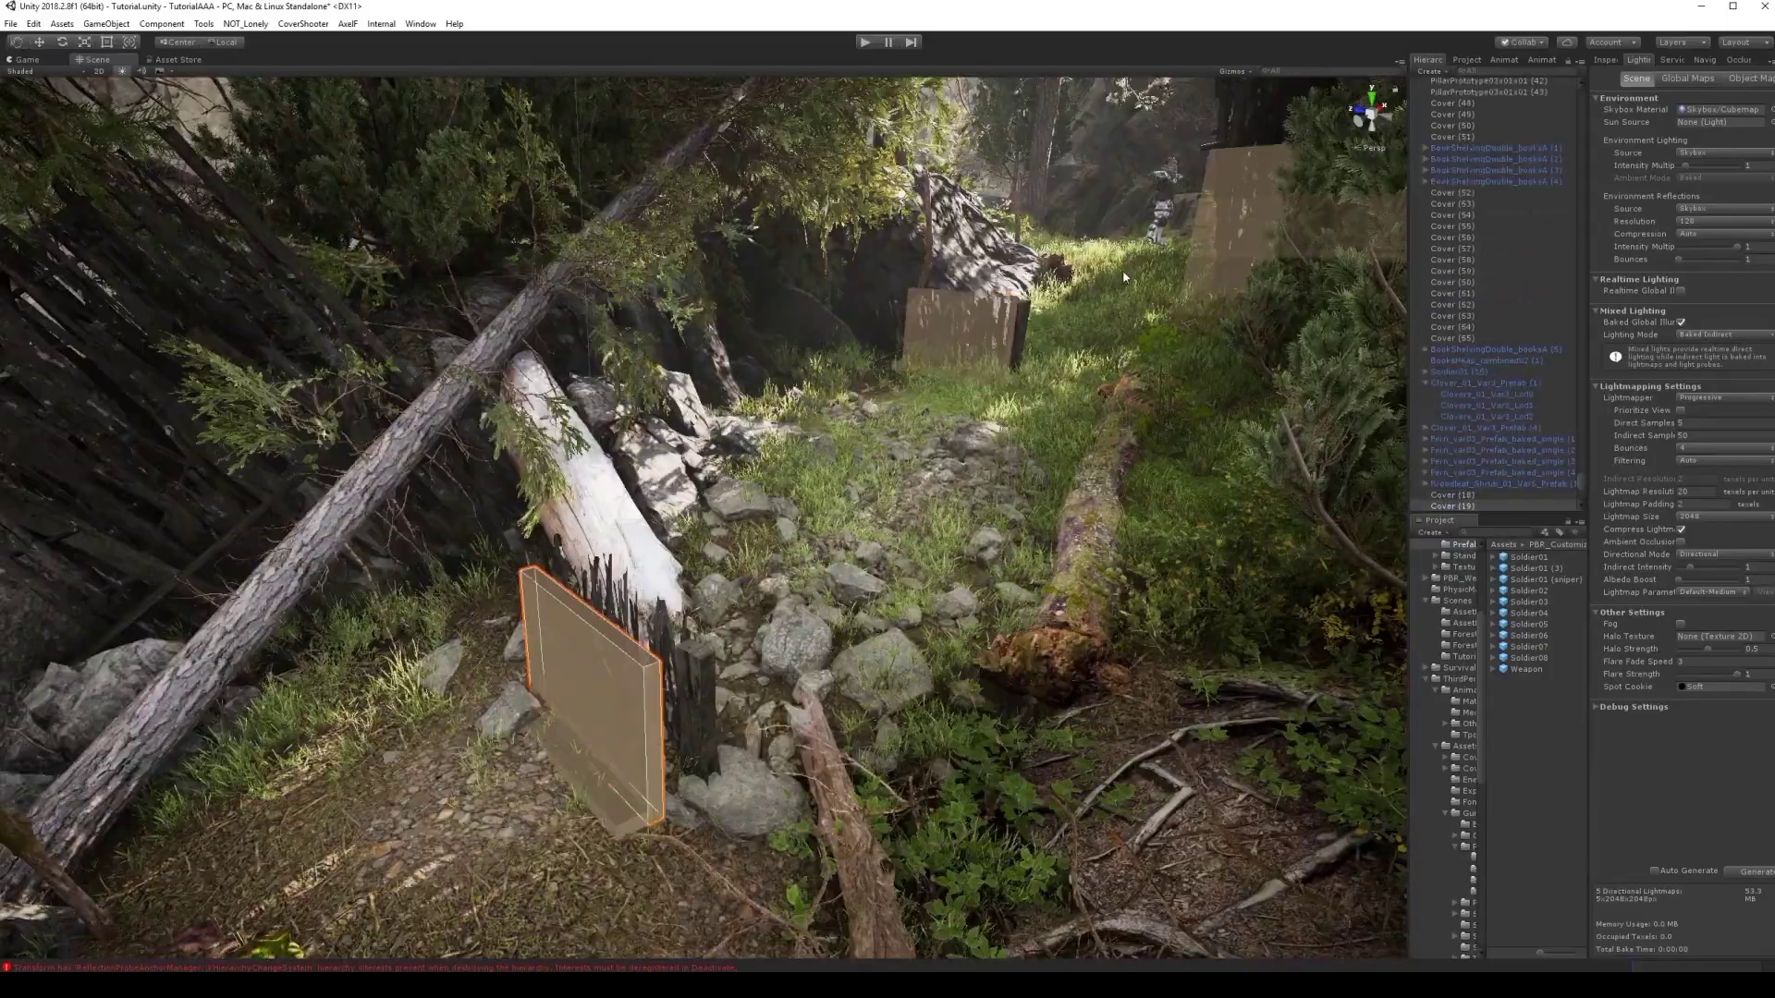
Fly along the forest path toward the trees, cliff, character and rocks.
mouse_move(1033, 434)
right_down()
mouse_move(464, 449)
mouse_move(509, 517)
mouse_move(552, 500)
right_up()
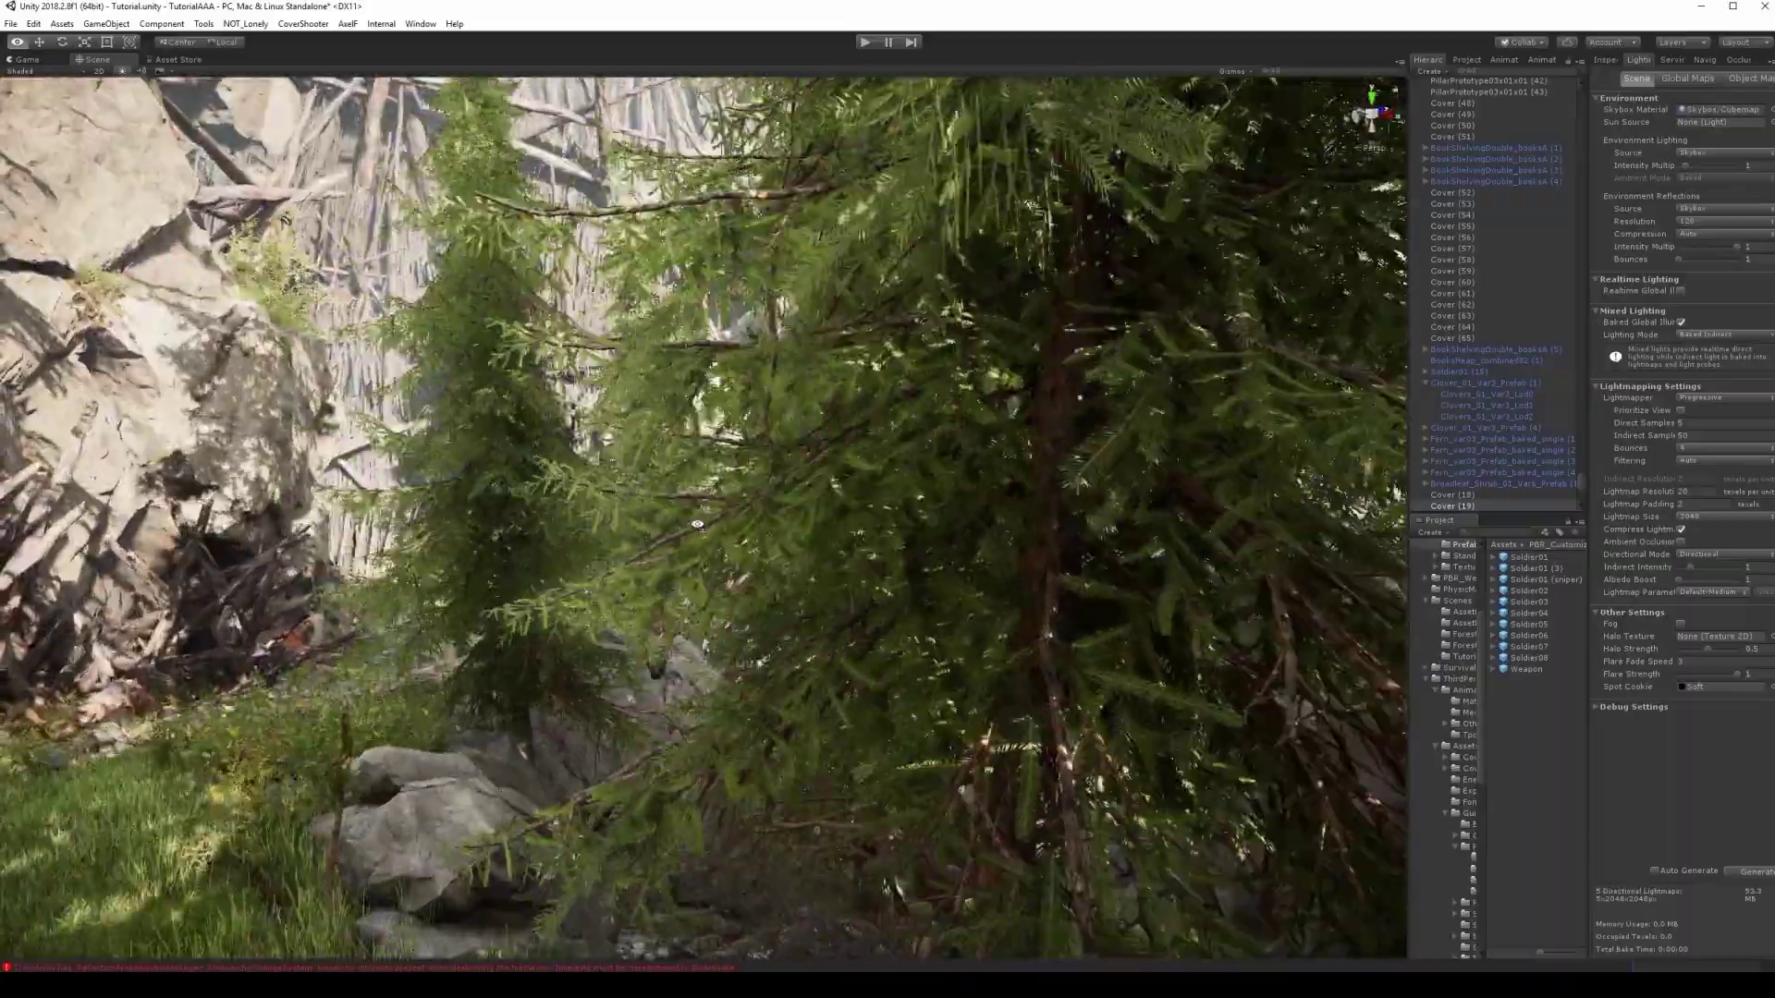
mouse_move(700, 516)
right_down()
mouse_move(658, 546)
mouse_move(986, 542)
right_up()
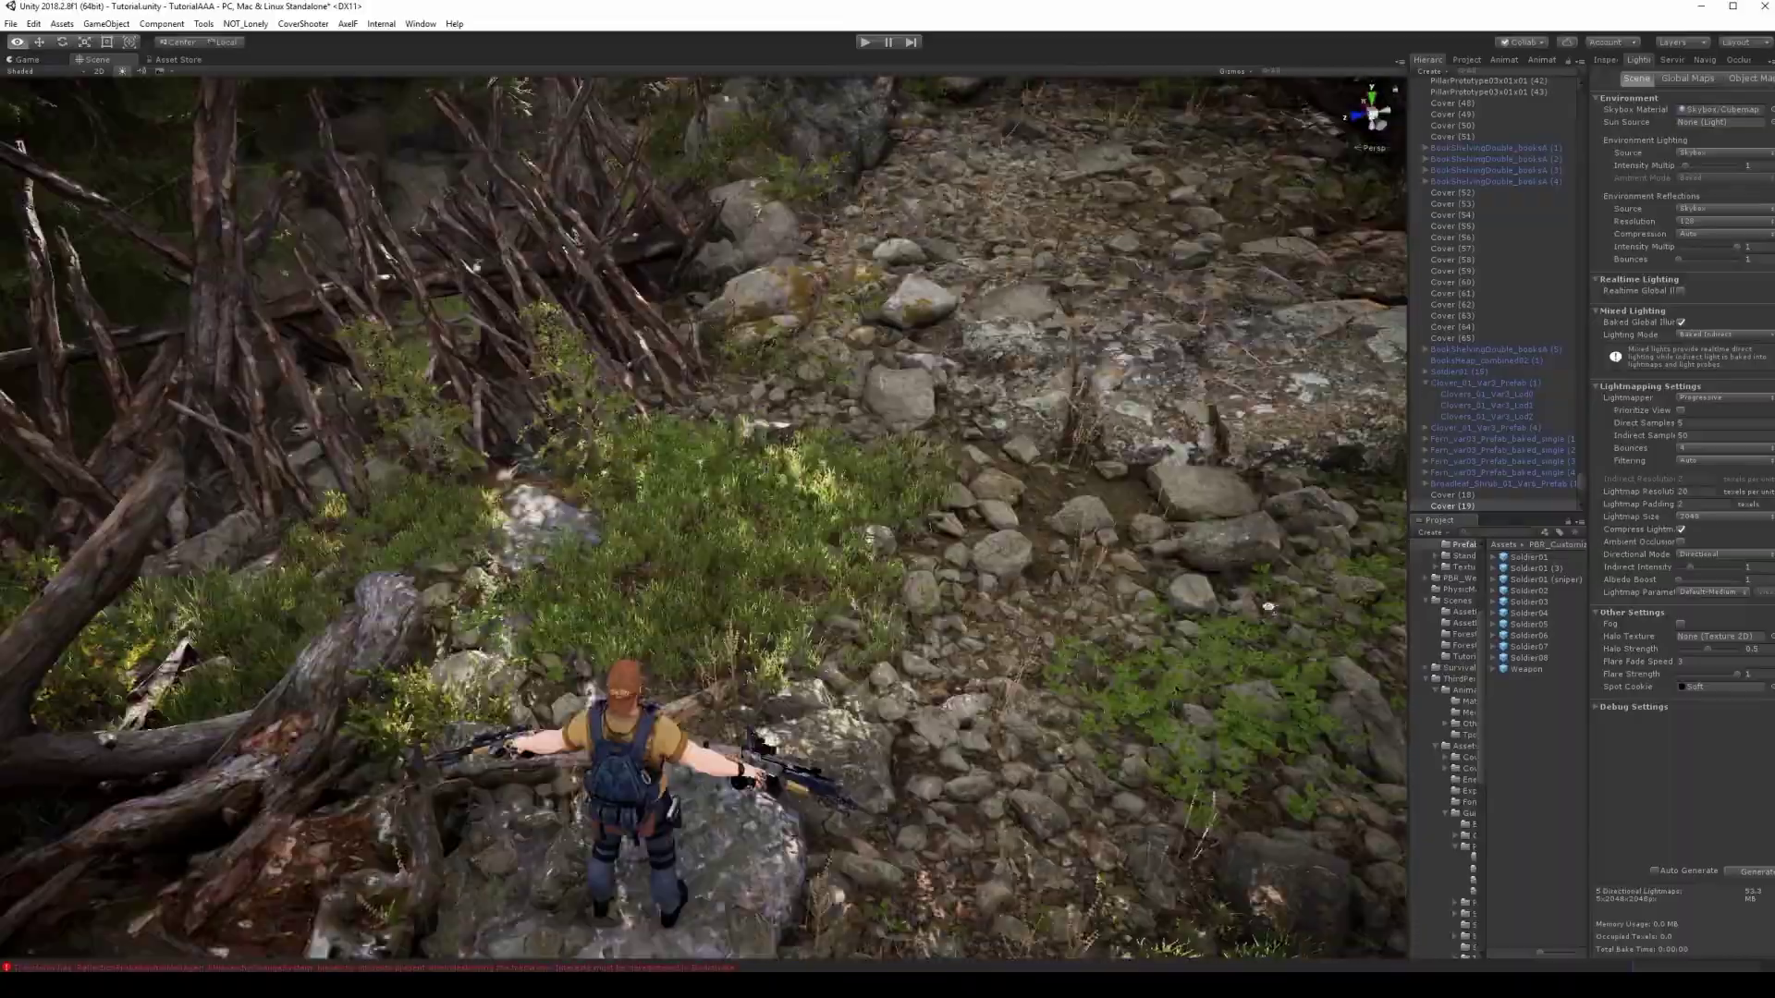
right_drag(1268, 606, 702, 487)
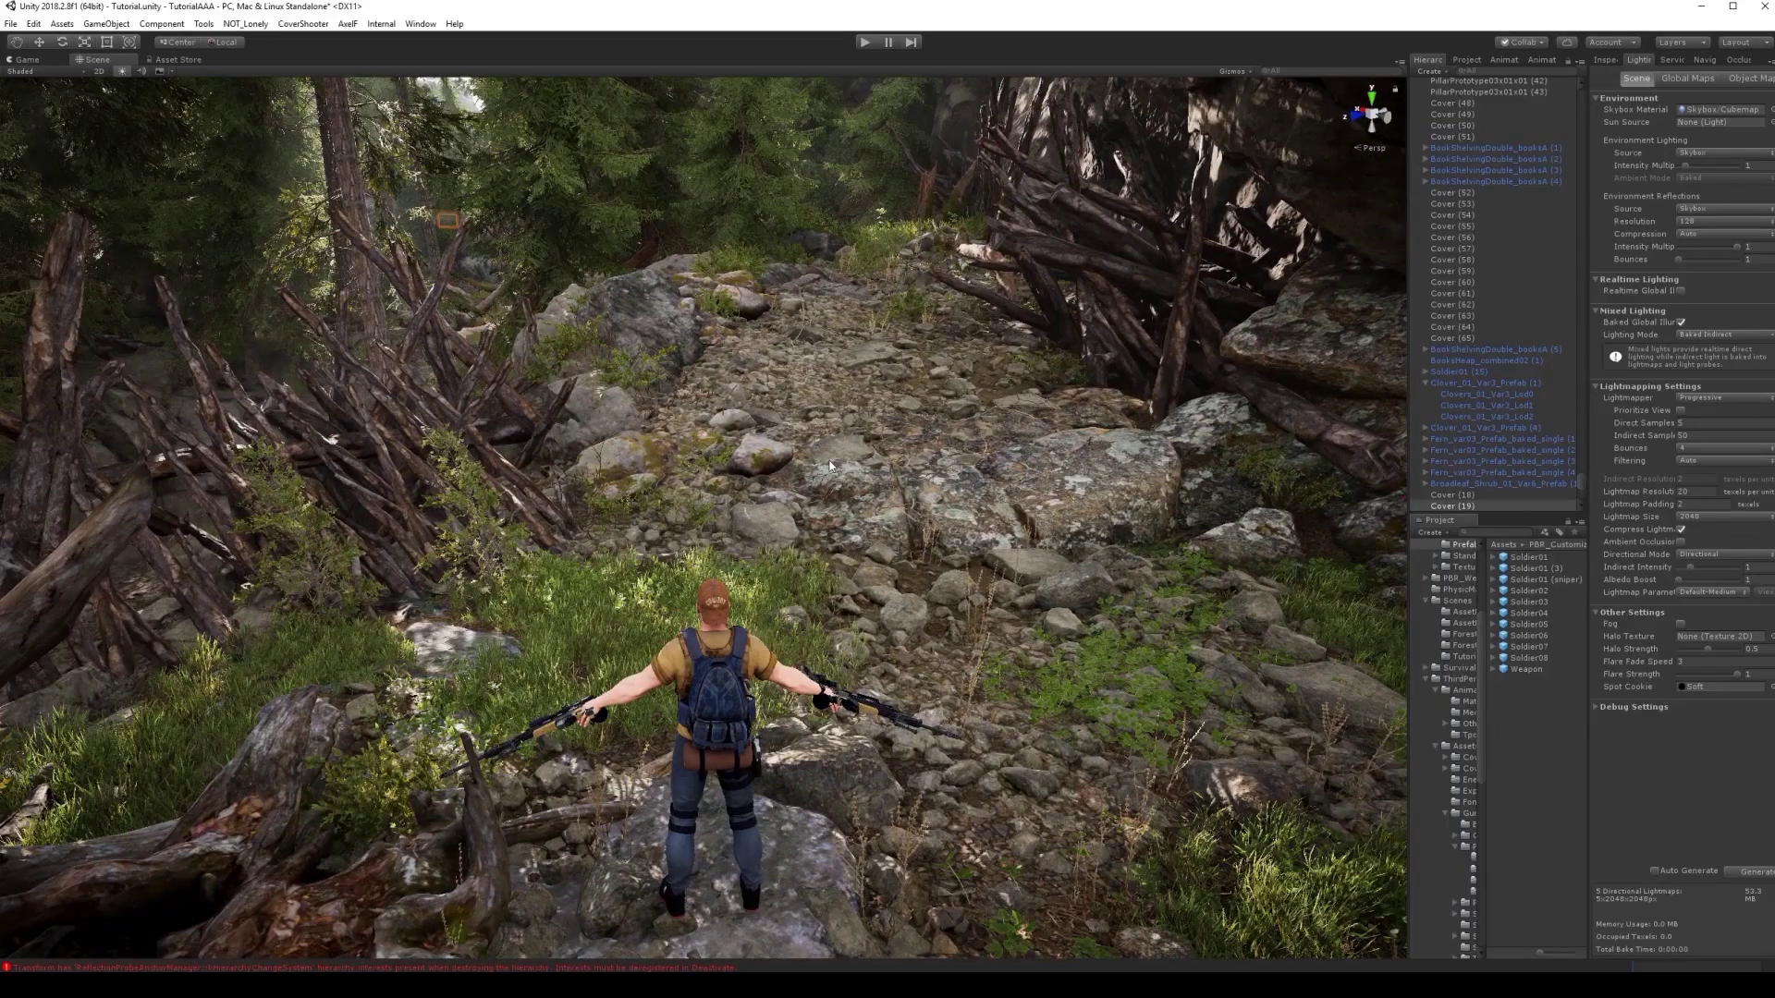
right_drag(830, 466, 914, 505)
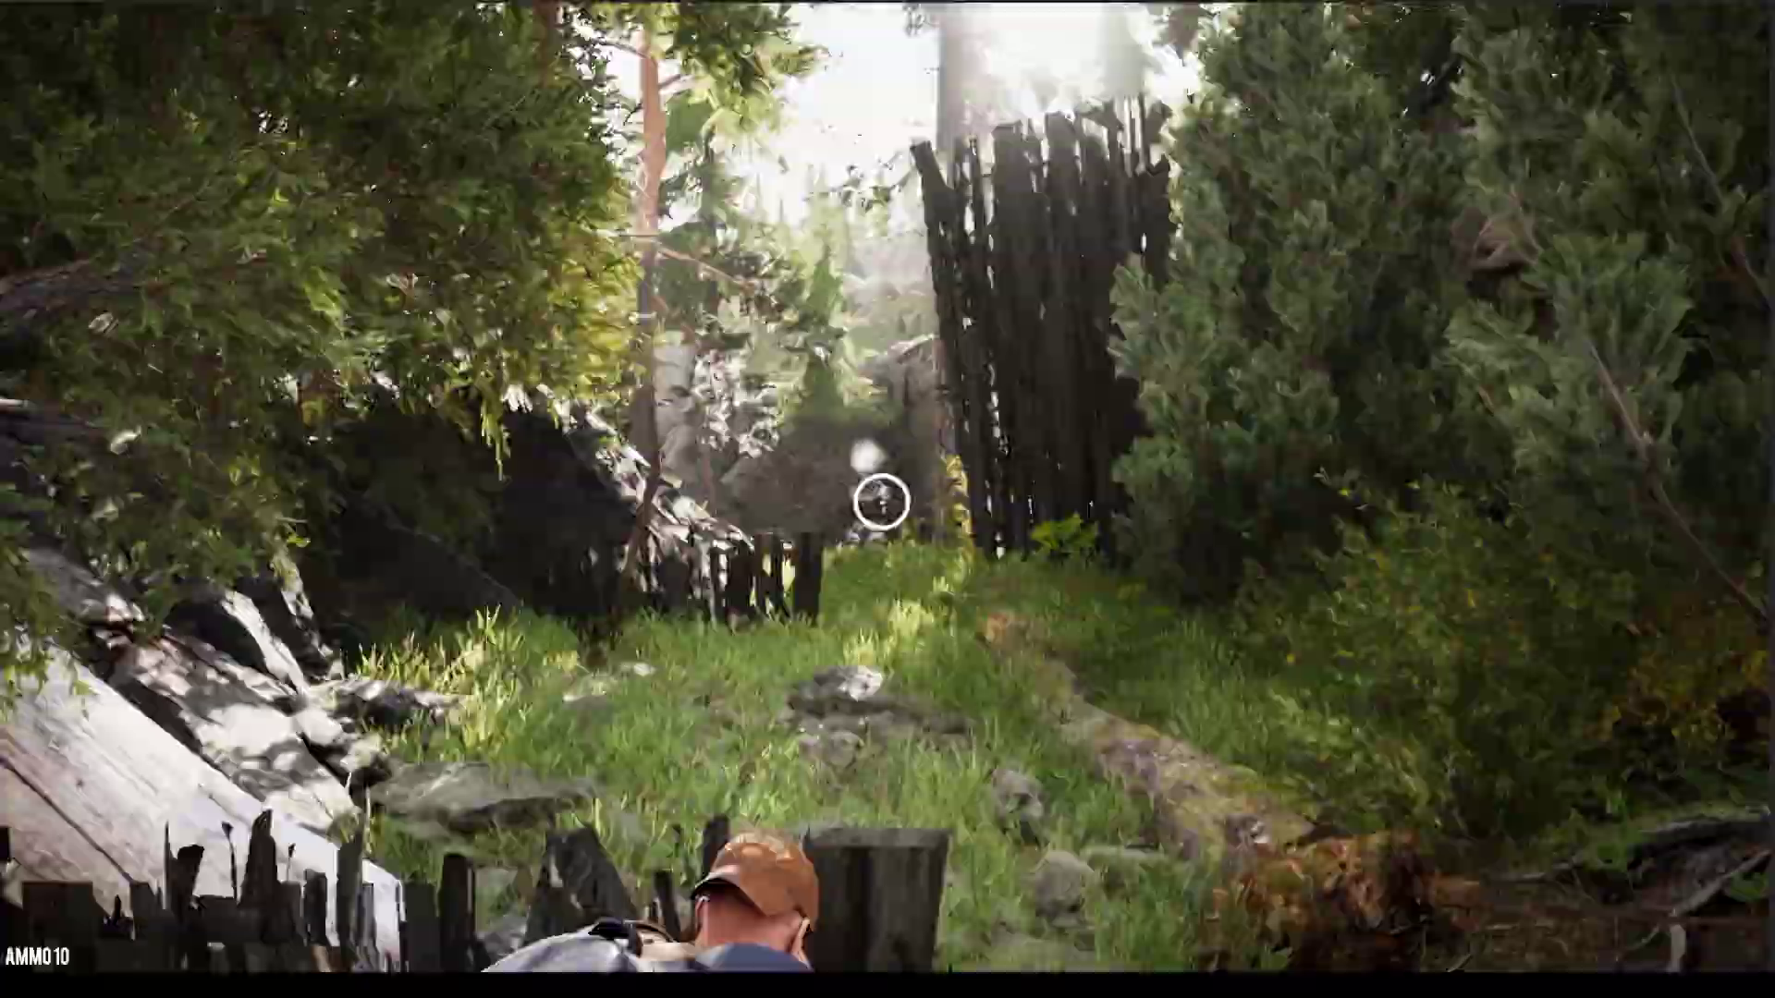
Fire the rifle four times down the forest path at the enemy soldier.
click(881, 501)
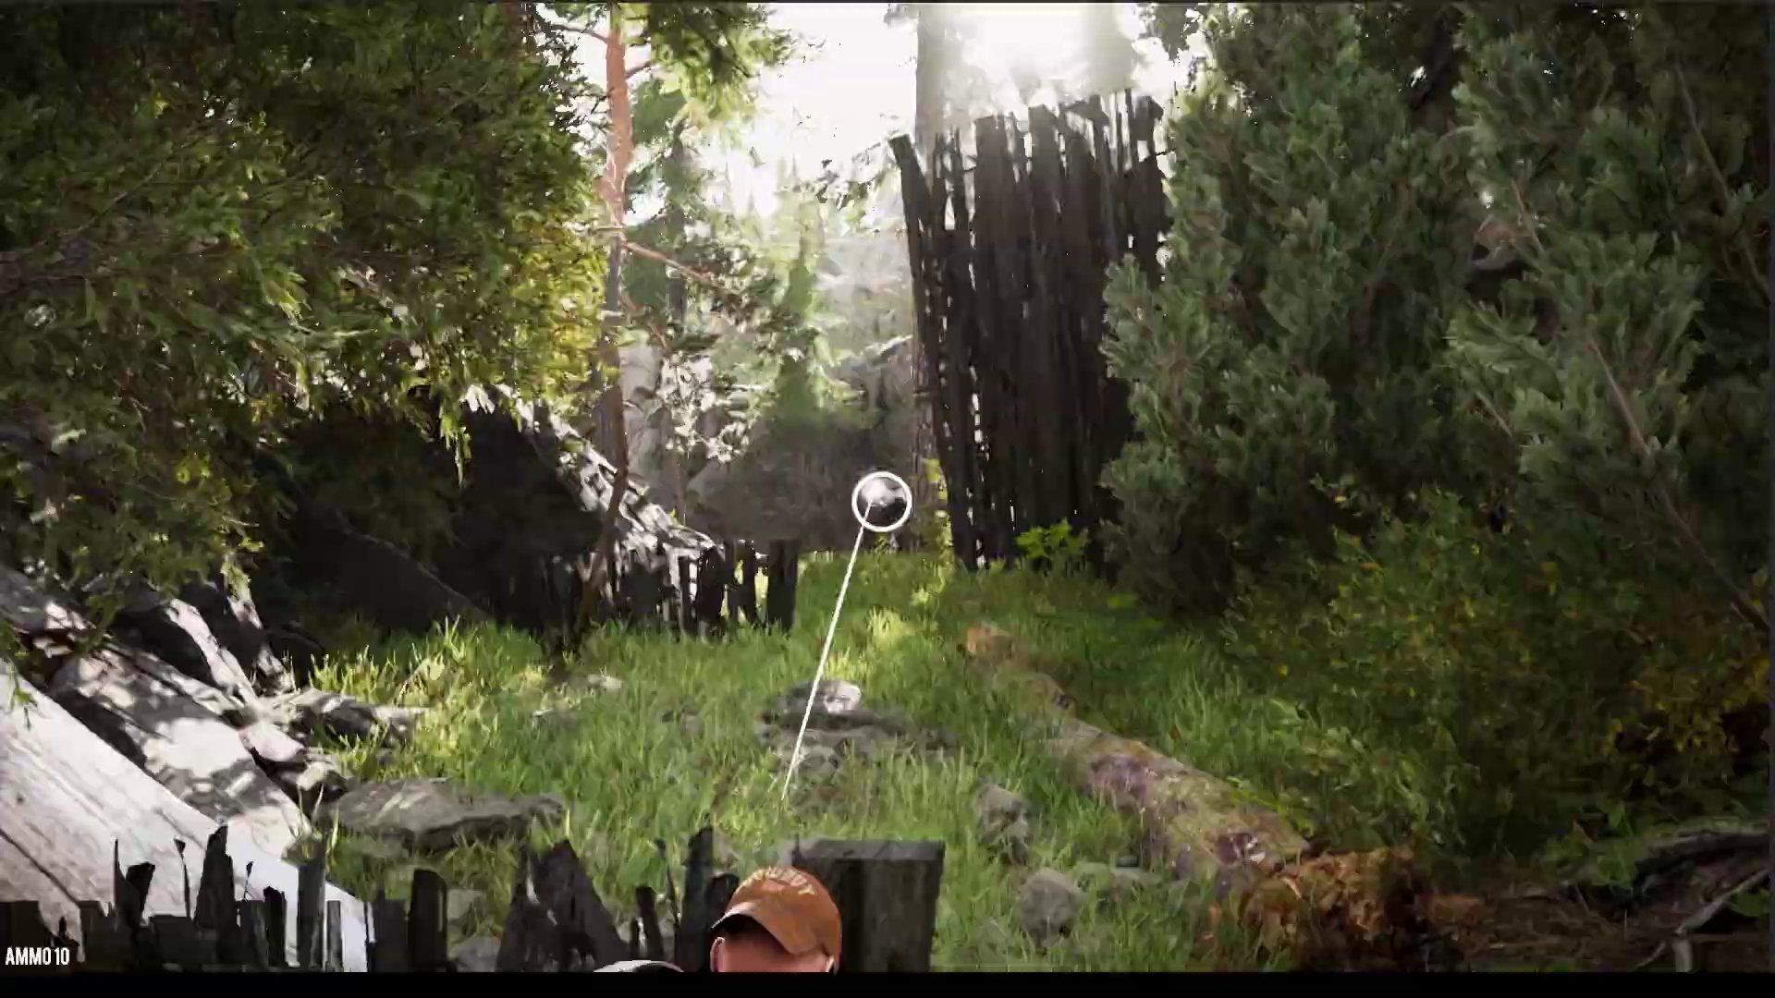
click(881, 501)
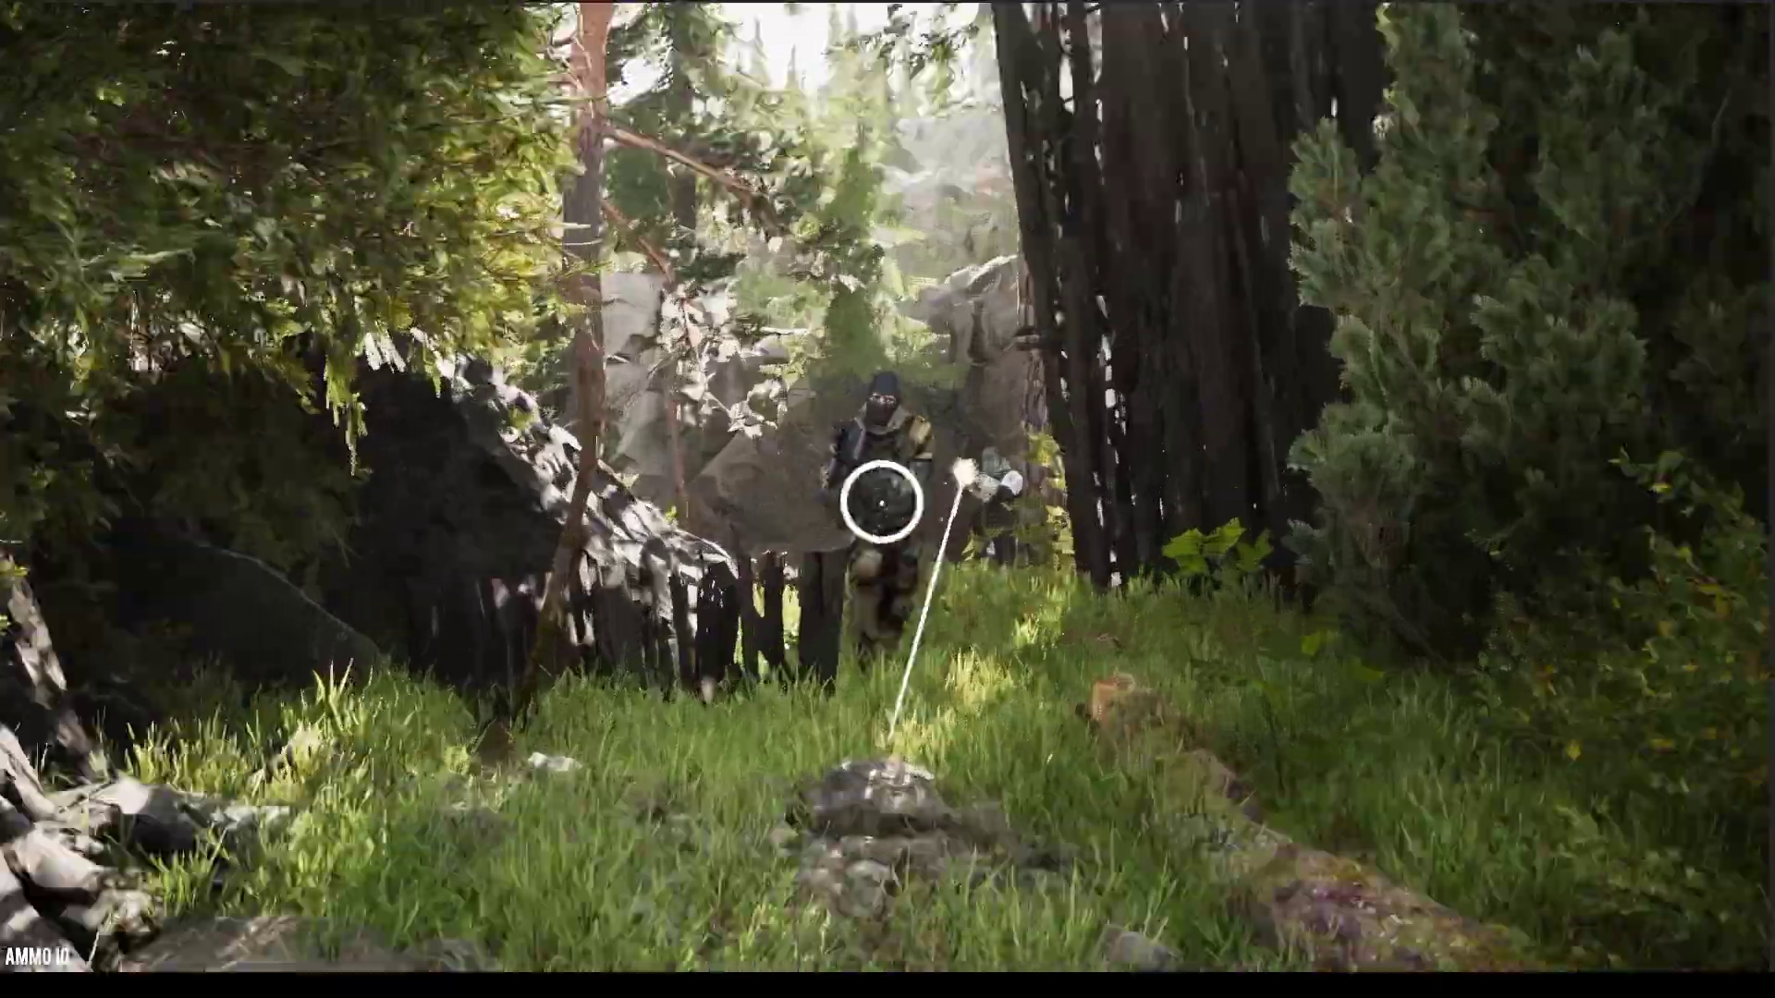
click(881, 501)
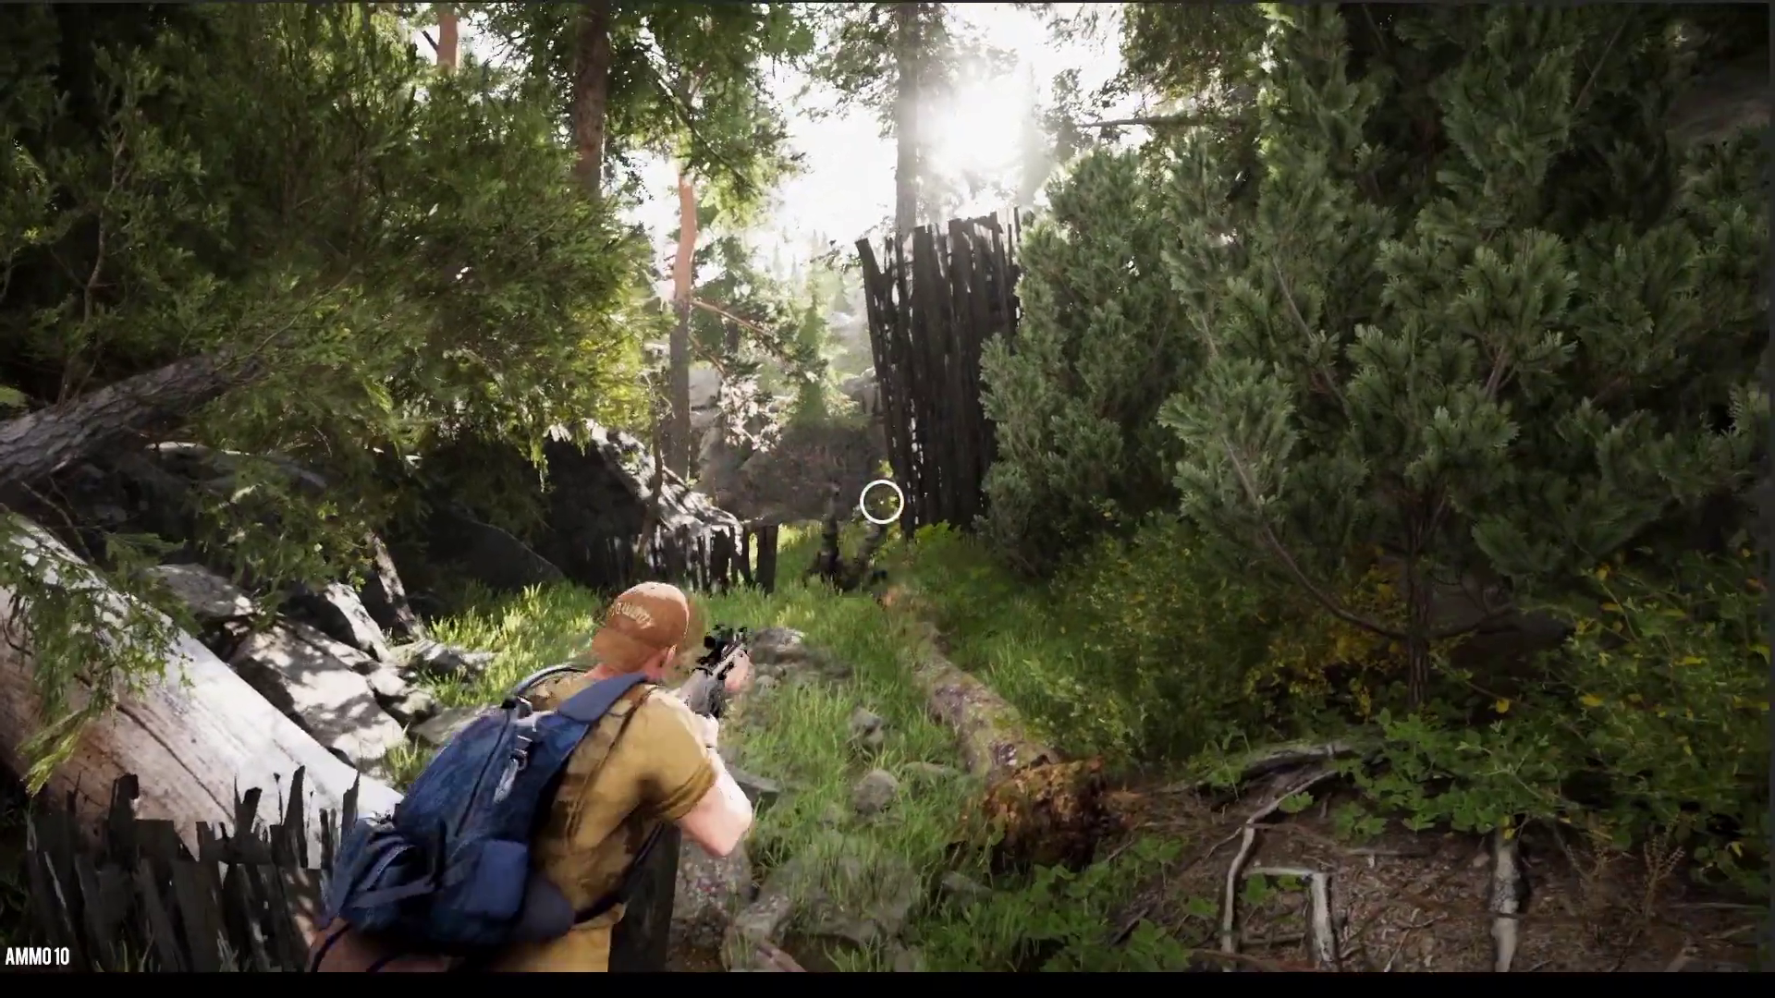
click(881, 501)
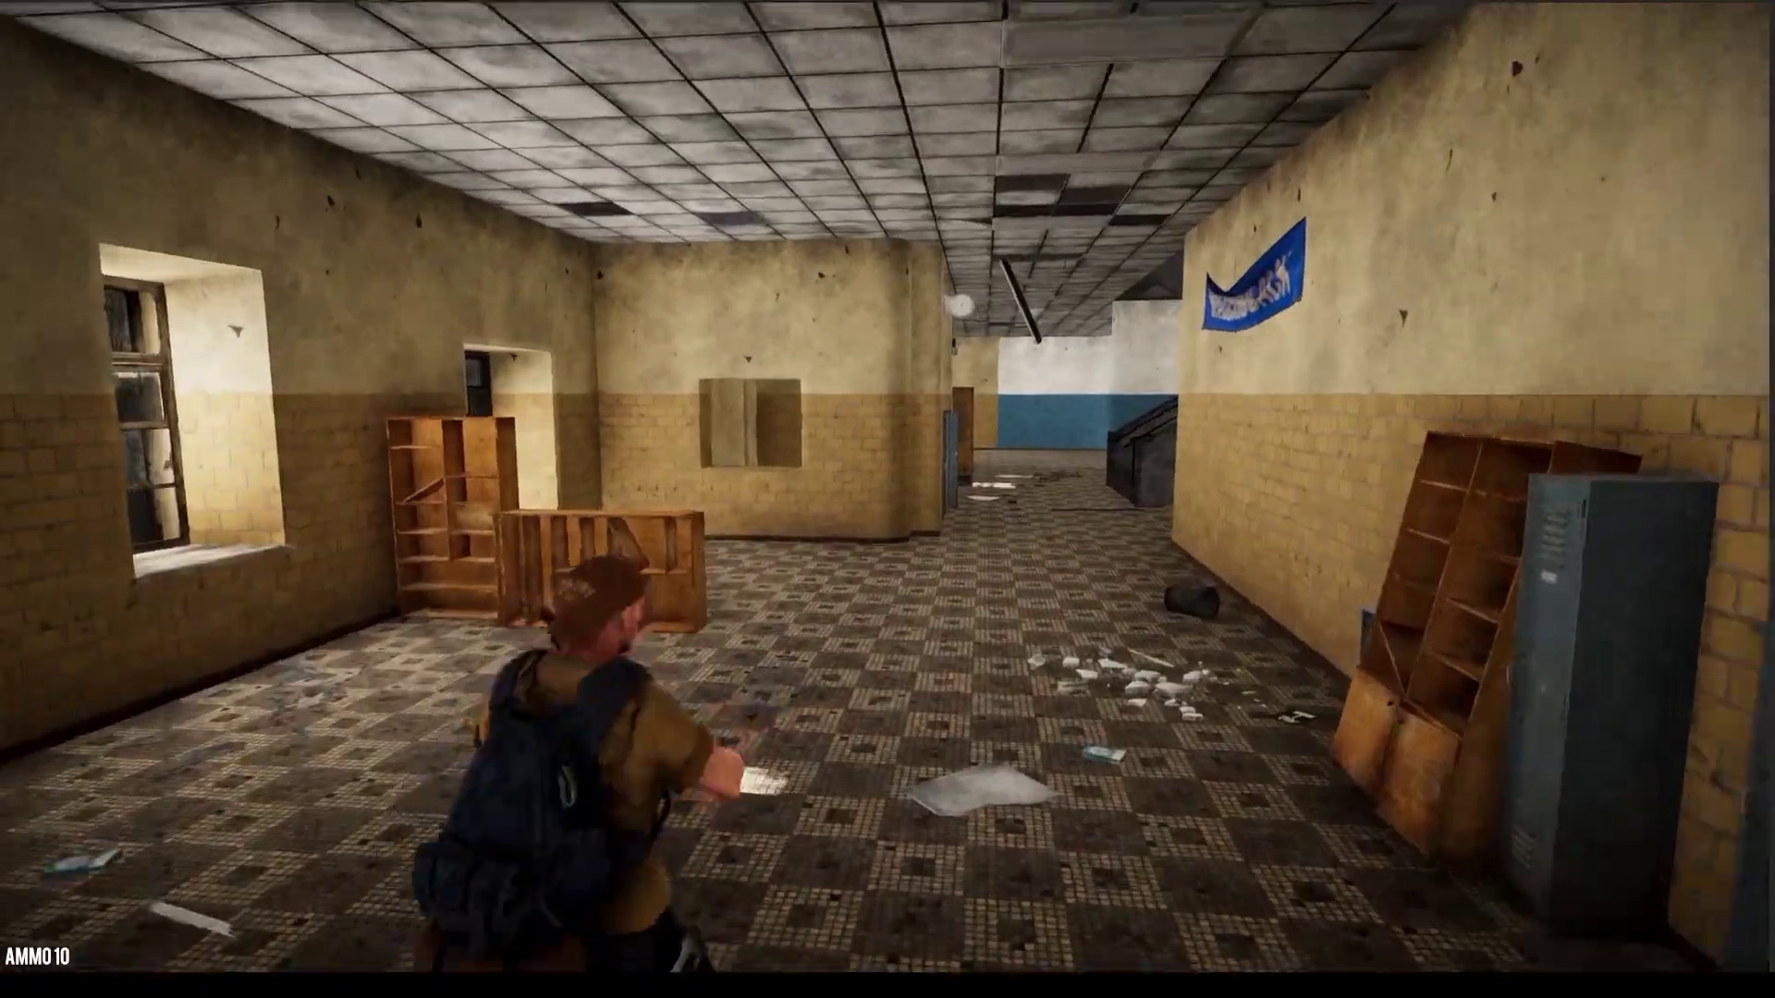
Walk the character along the locker-lined hallway to the school's stairwell.
key(w)
key(w)
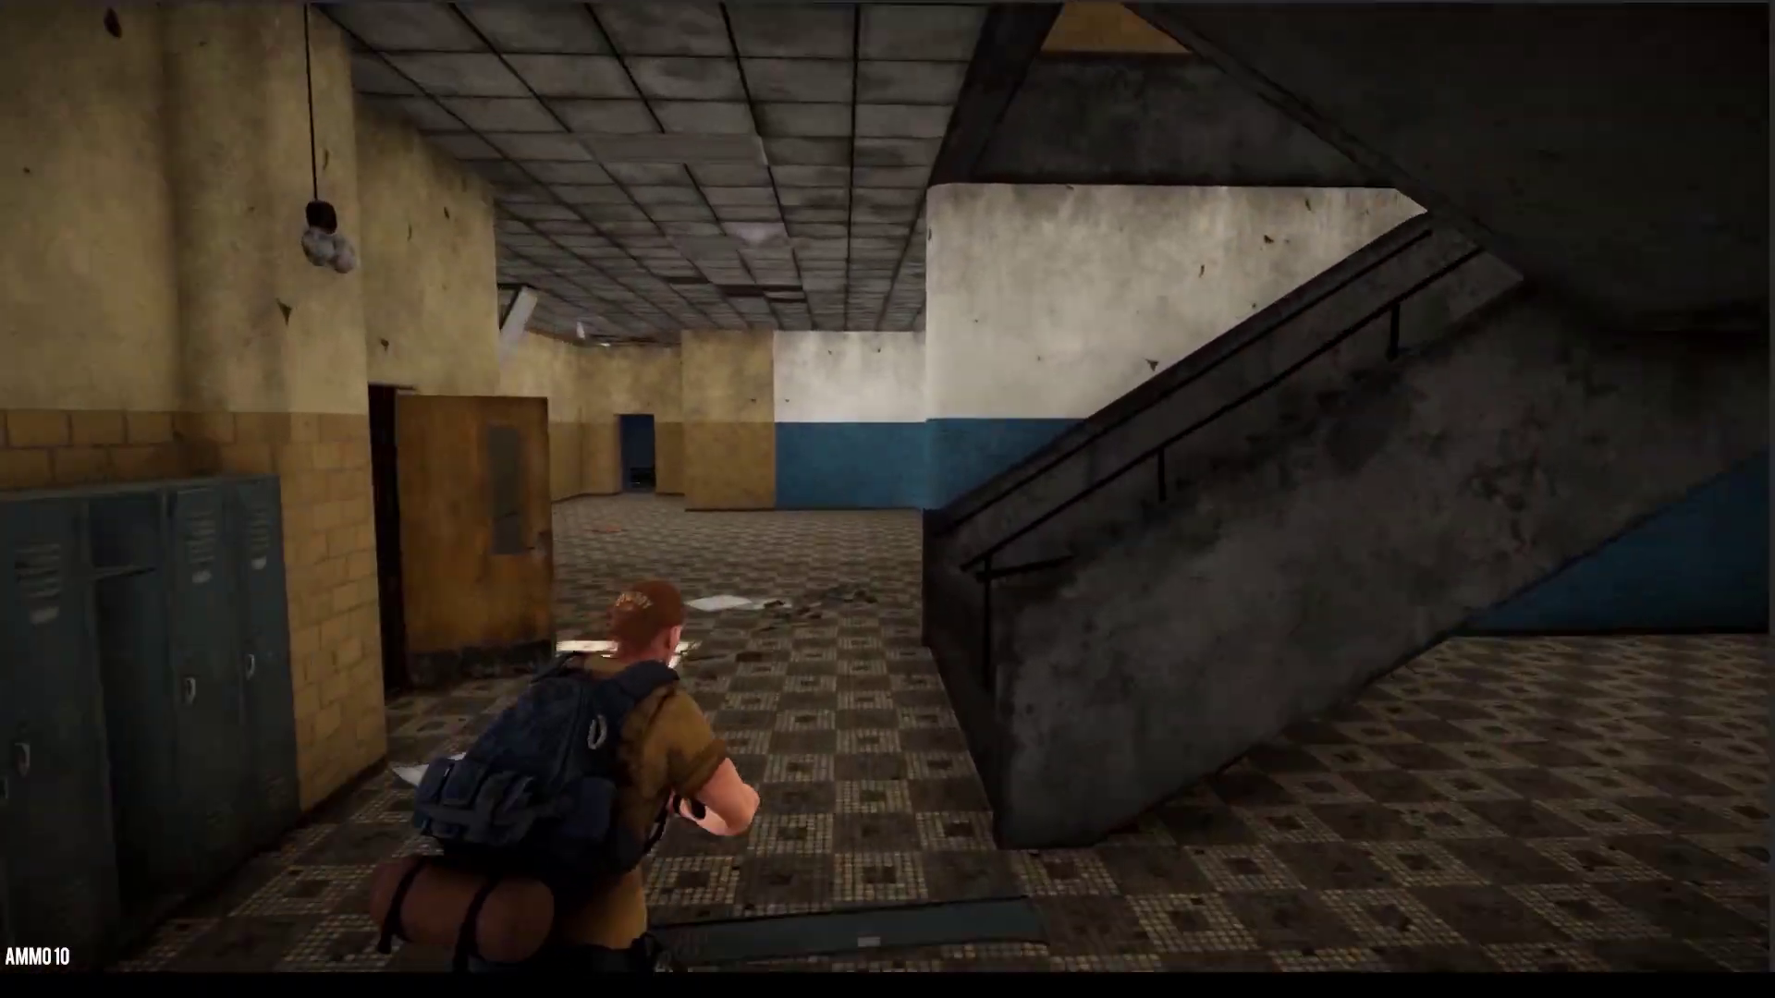